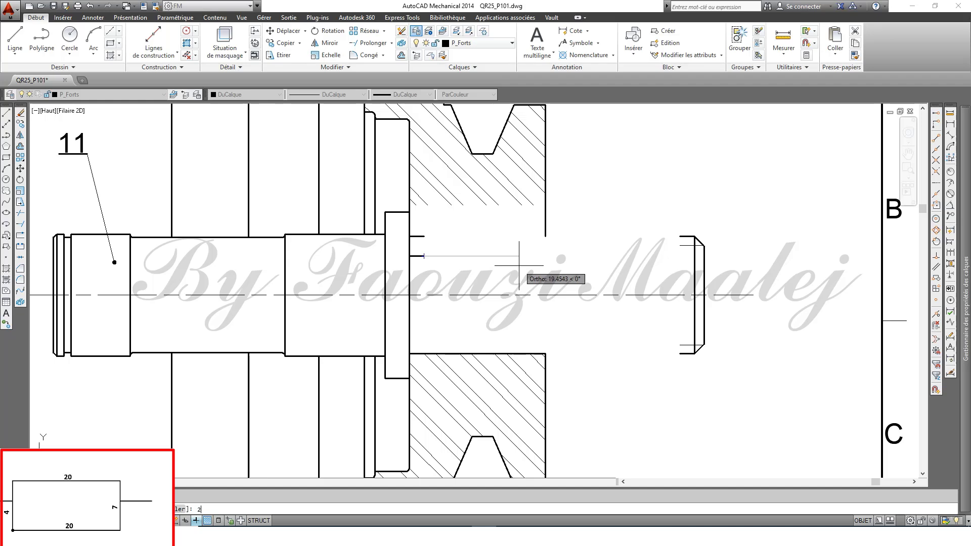
Step: Draw the key as a 20 by 7 rectangle inside the pulley bore and delete the short line left of its lower-left corner
key(Return)
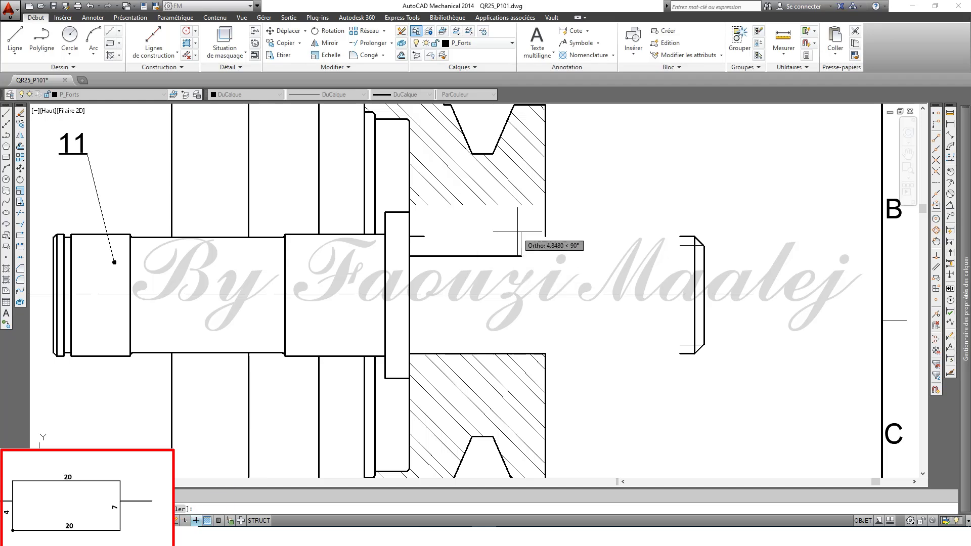
text(7)
key(Return)
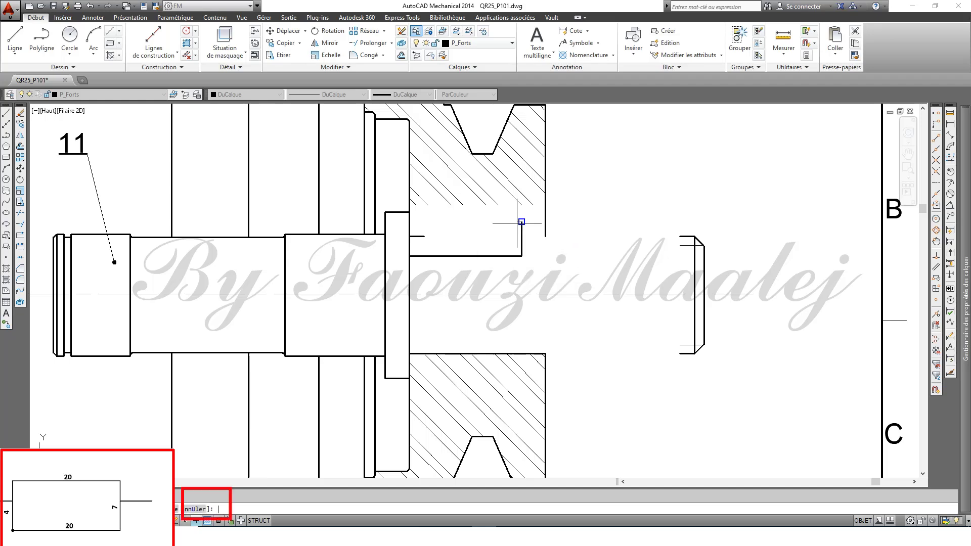
text(20)
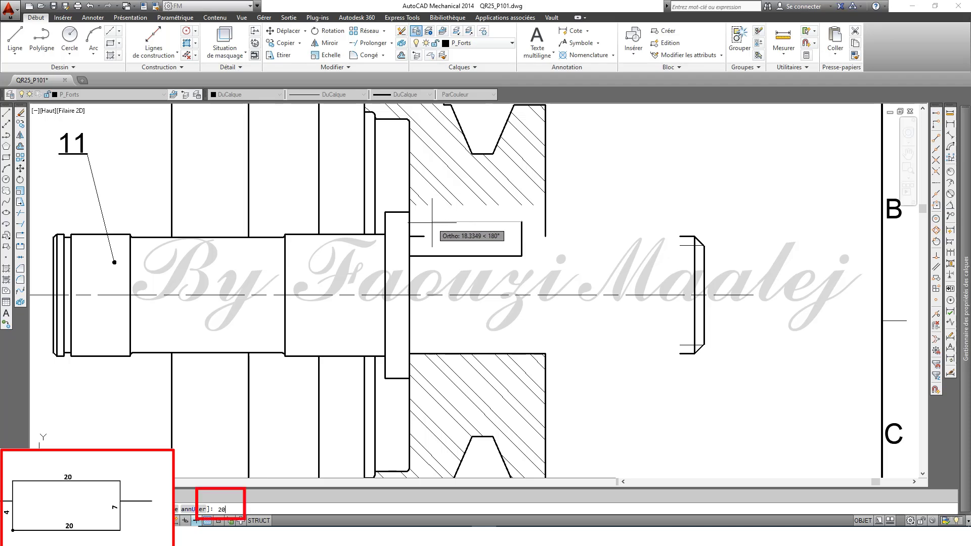
key(Return)
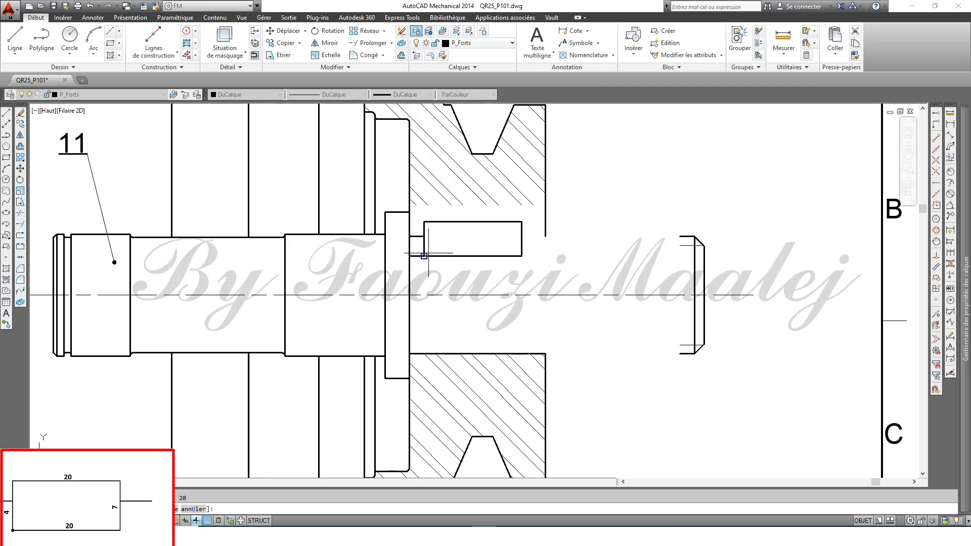
key(Return)
click(419, 256)
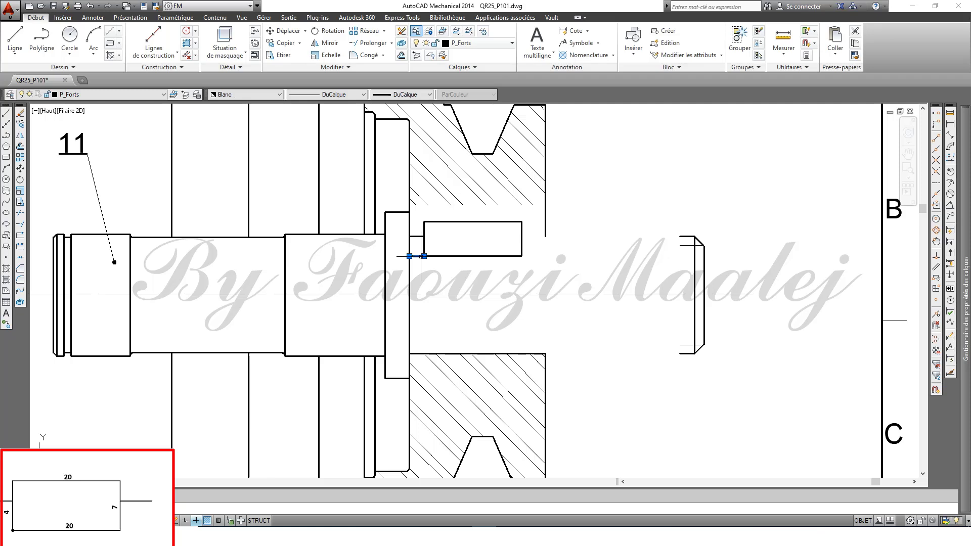
key(Escape)
Step: Draw a horizontal line from the key's right side to the pulley's right face, level with the shaft's upper edge
click(7, 31)
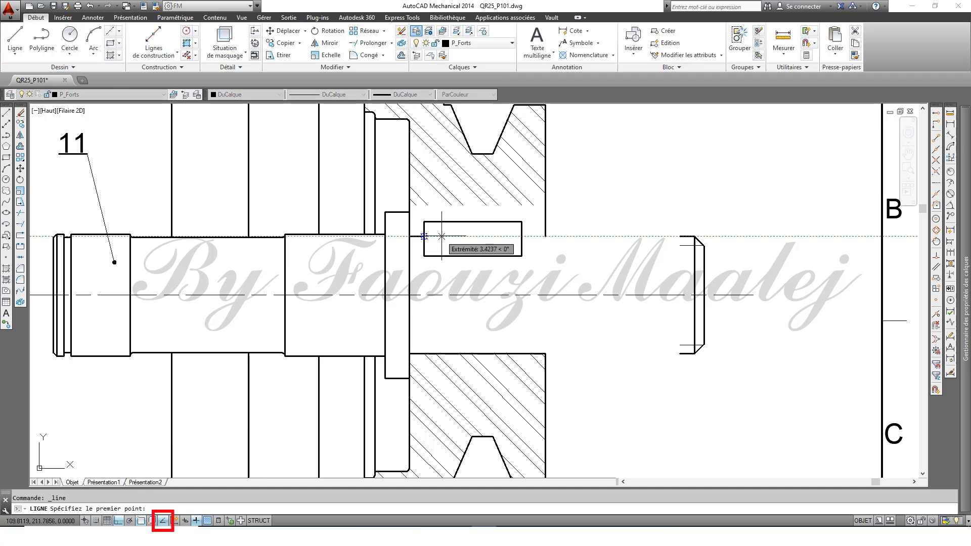
click(545, 236)
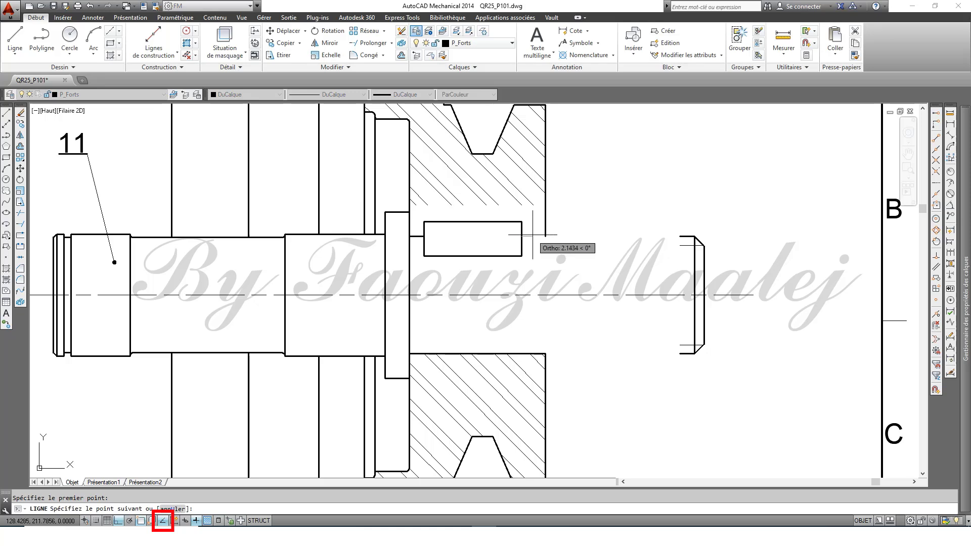
click(545, 237)
key(Escape)
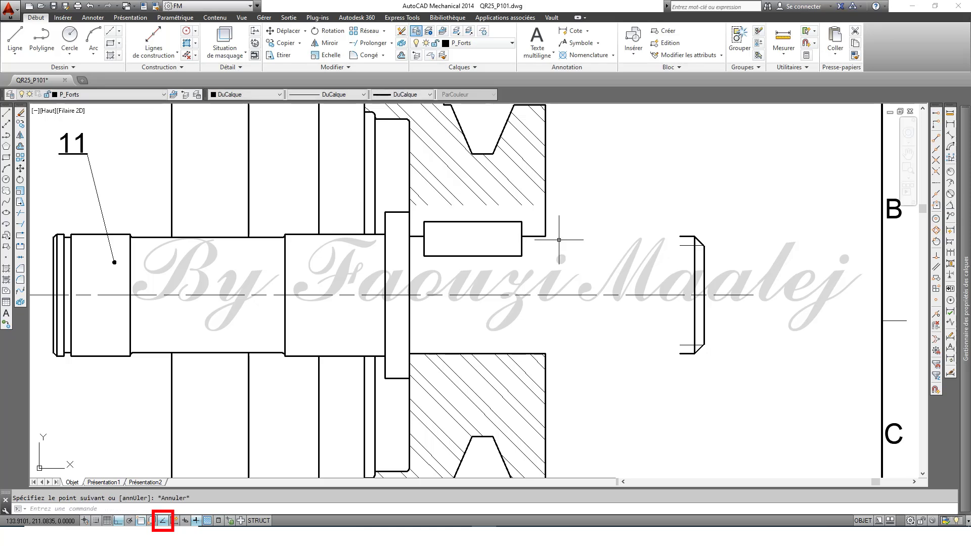
Step: Offset the key's top edge upward by 0.5
click(402, 56)
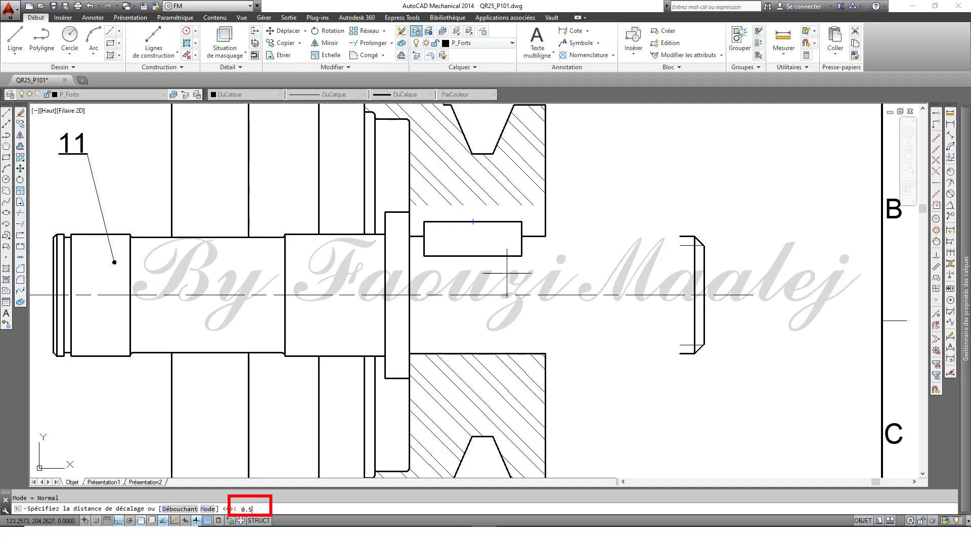
text(0.5)
key(Return)
click(490, 221)
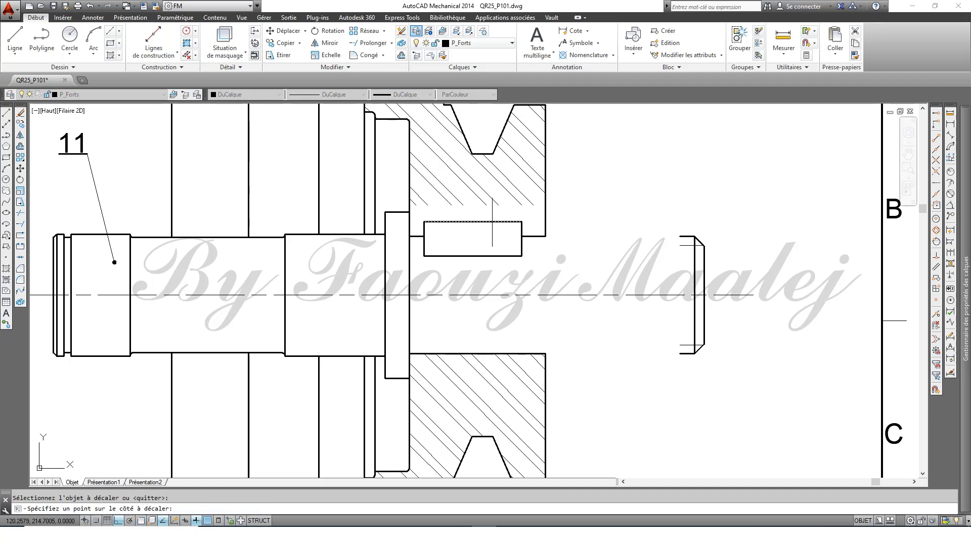
click(492, 215)
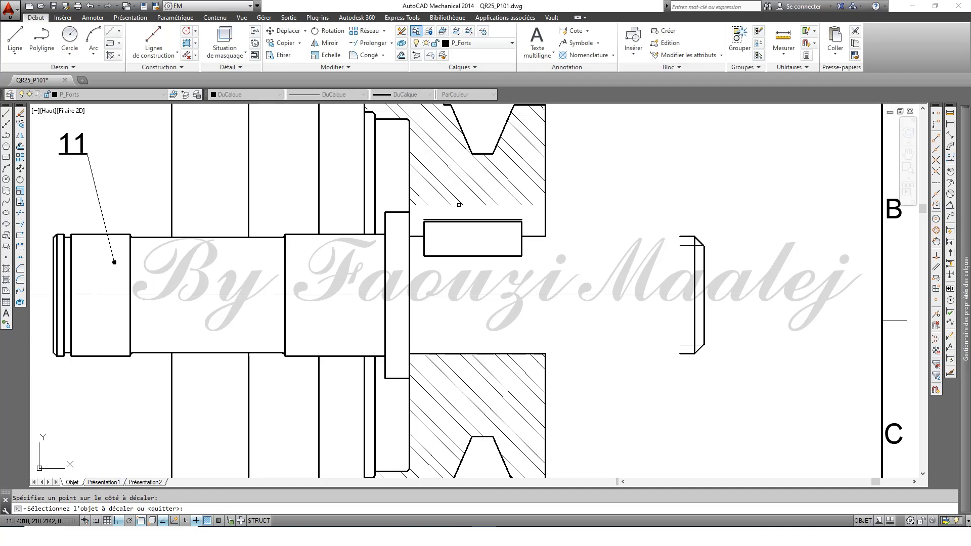
Step: Extend both ends of the offset line above the key to the pulley's left and right faces
click(369, 42)
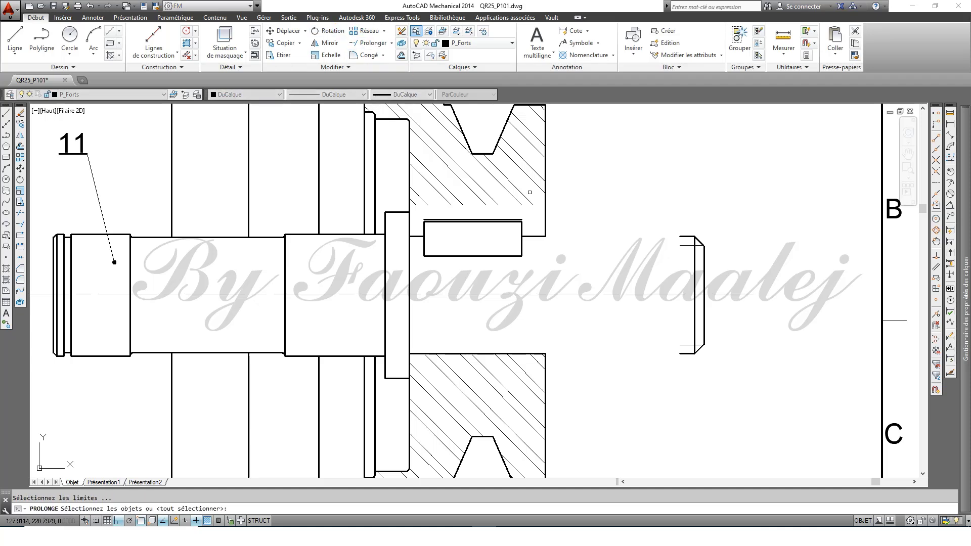
click(547, 214)
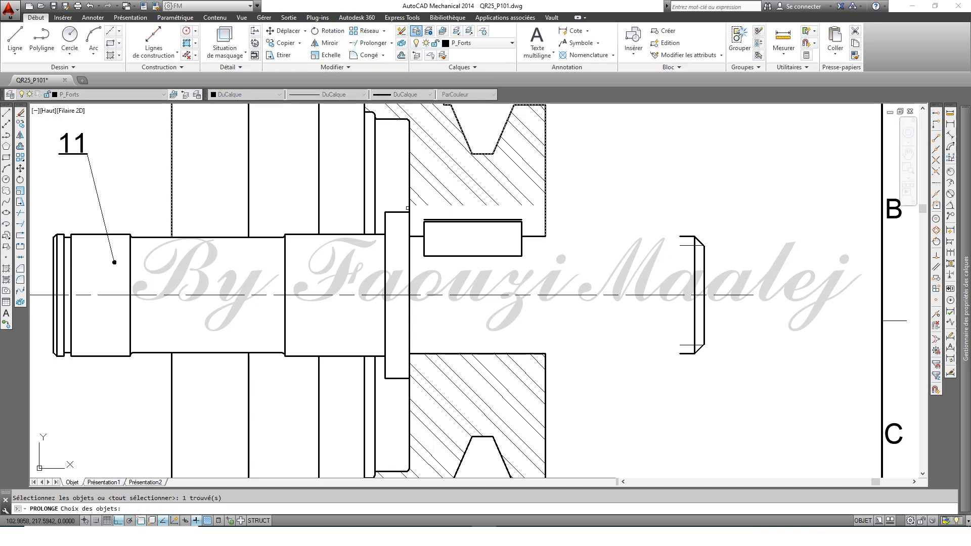
click(410, 207)
key(Return)
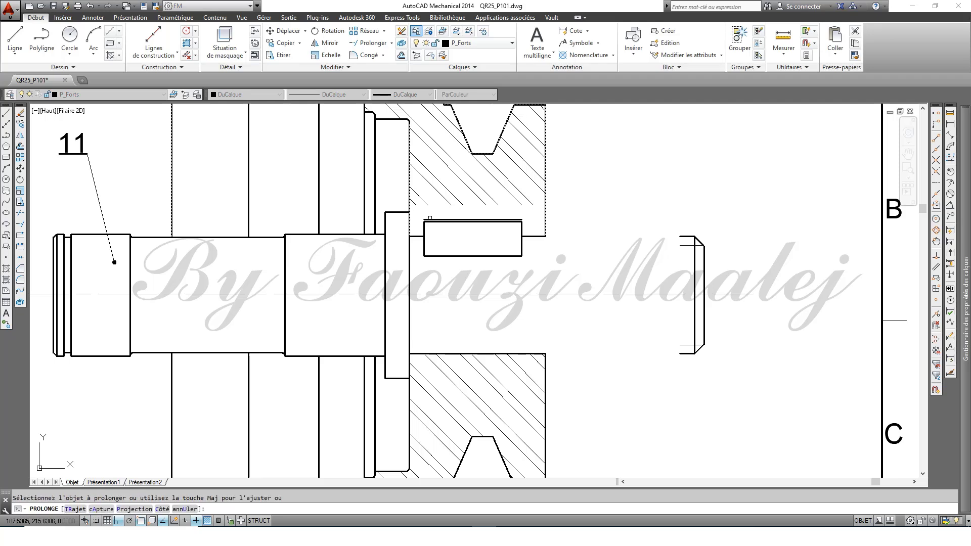
scroll(429, 220, up, 4)
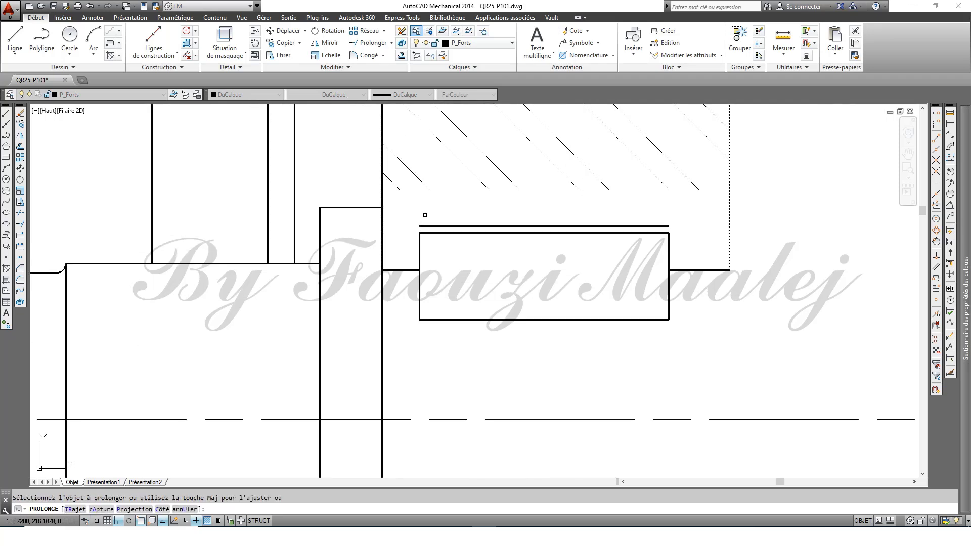
click(428, 227)
key(Escape)
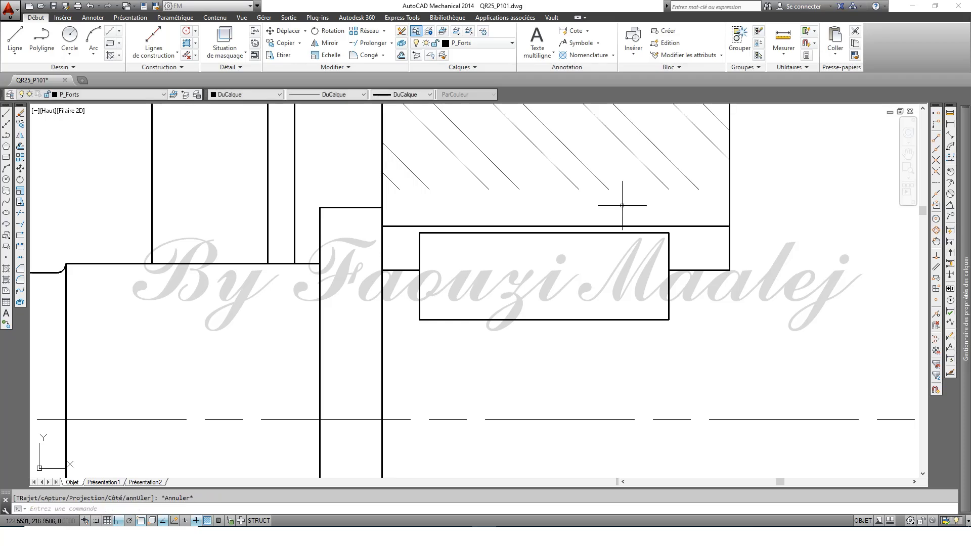
Step: Stretch the lower boundary of the upper pulley hatch down to the line above the key
click(586, 184)
click(555, 189)
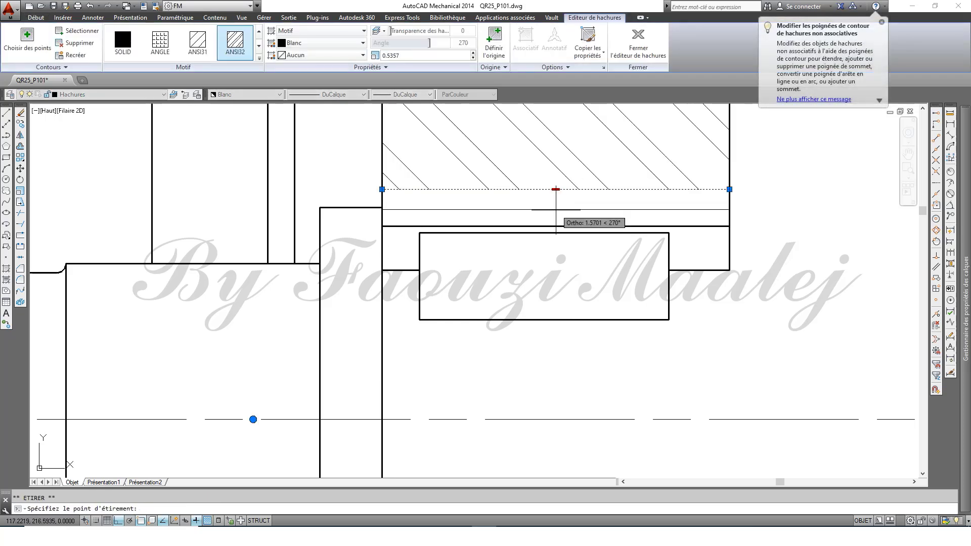
scroll(412, 223, down, 4)
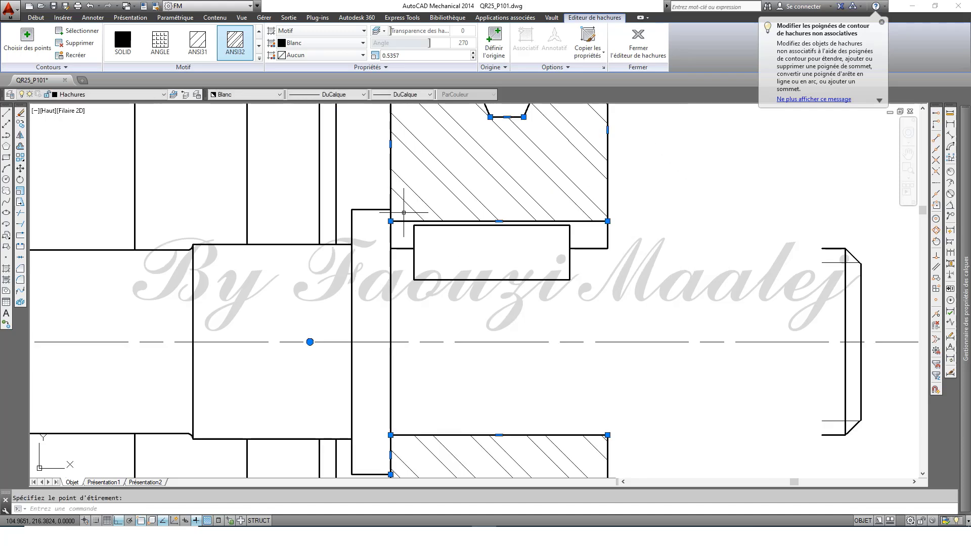
key(Escape)
key(Escape)
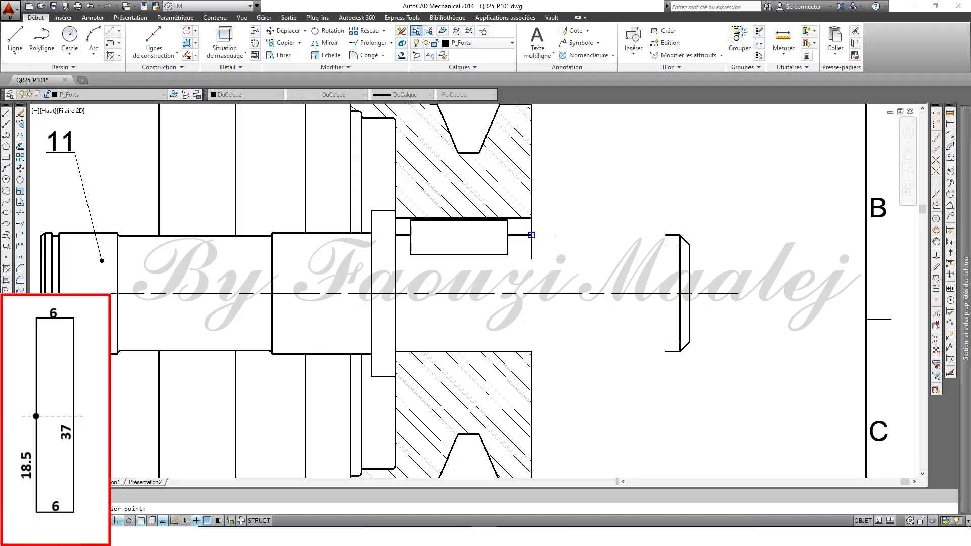
Step: Draw a 6 by 37 rectangle against the pulley's right face, centred on the shaft axis with 18.5 below it
click(530, 293)
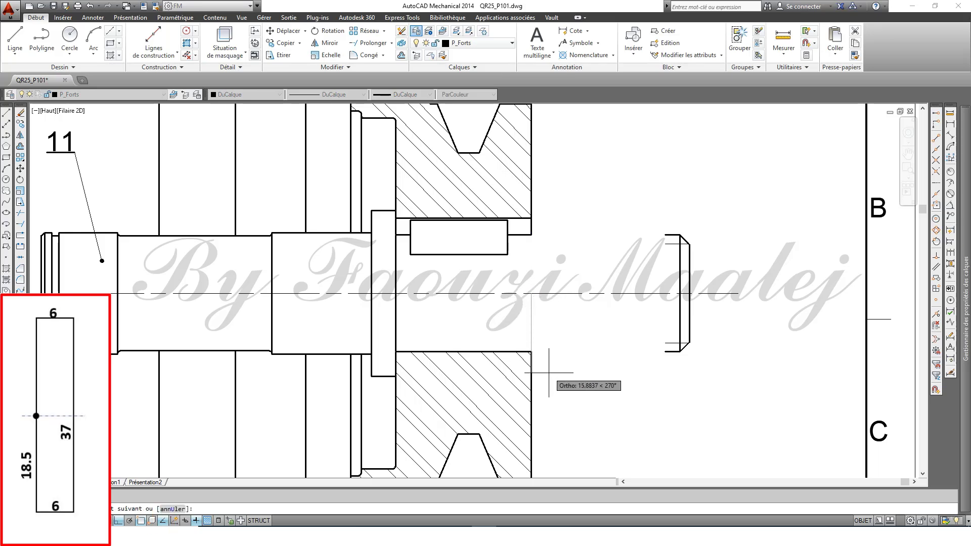
text(18.5)
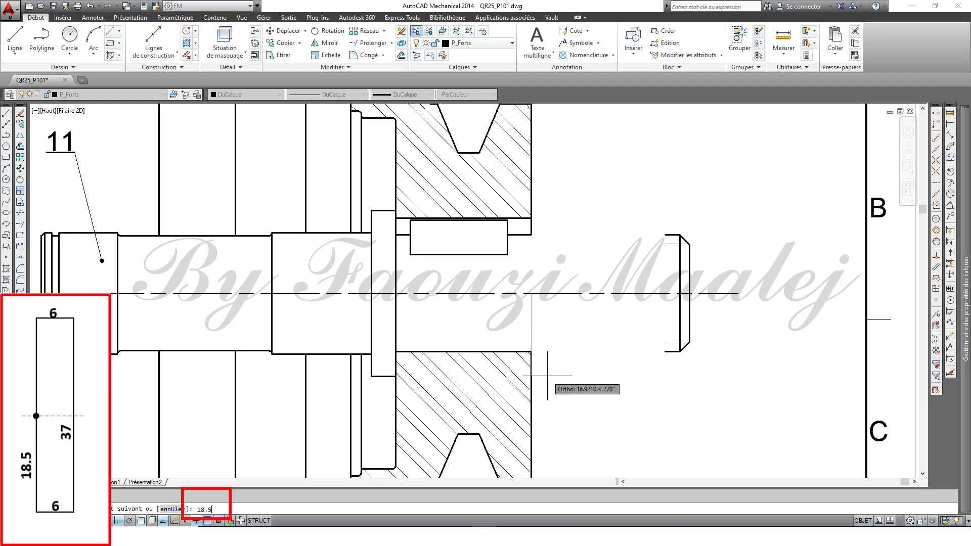
key(Return)
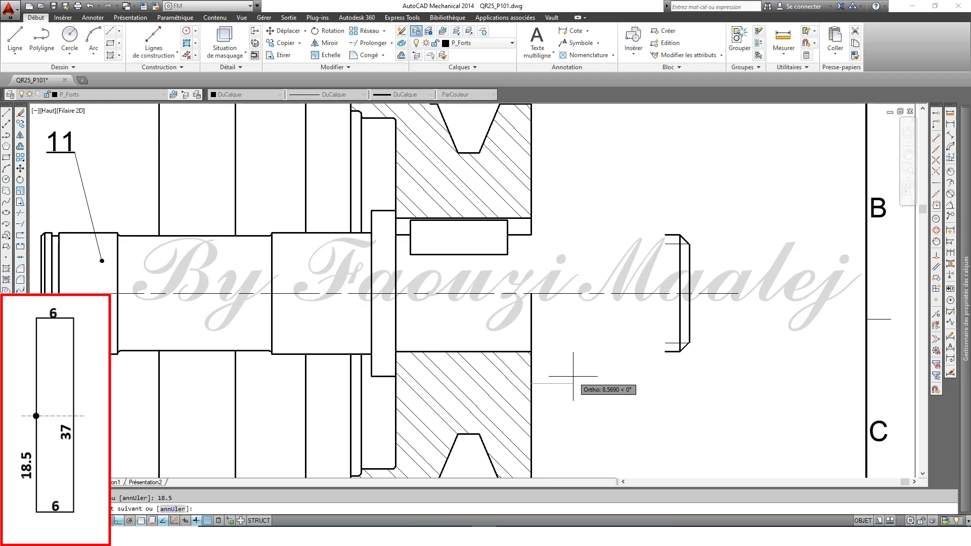
text(6)
key(Return)
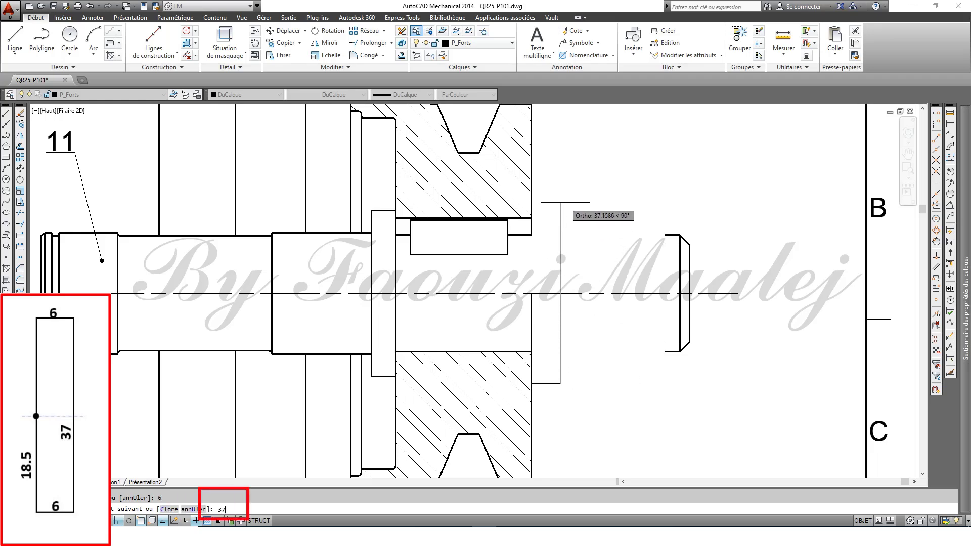
text(37)
key(Return)
click(531, 203)
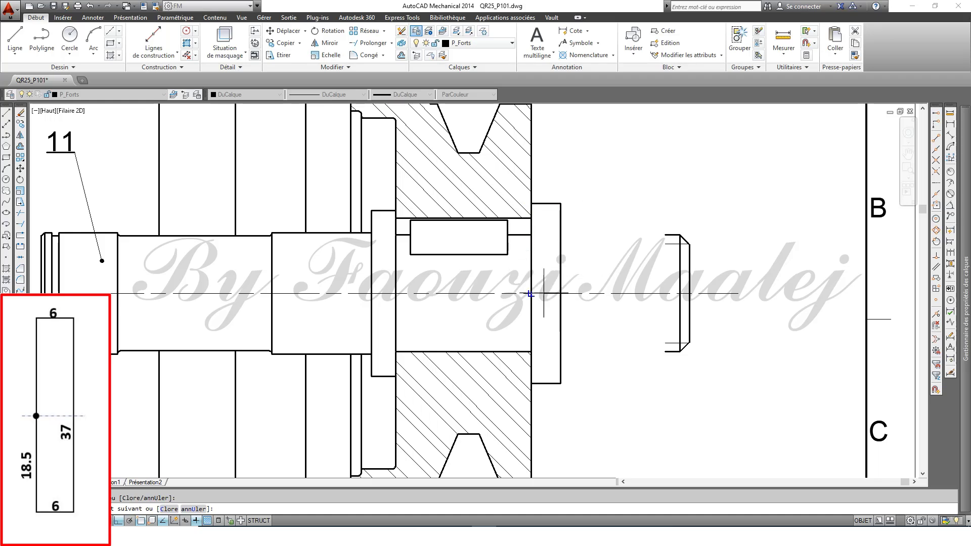
key(Escape)
Step: Draw an oblique line across the 6 by 37 rectangle near the axis, using nearest-point snaps on its left and right edges
scroll(531, 294, up, 2)
mouse_move(532, 267)
middle_down()
mouse_move(531, 281)
mouse_move(492, 299)
middle_up()
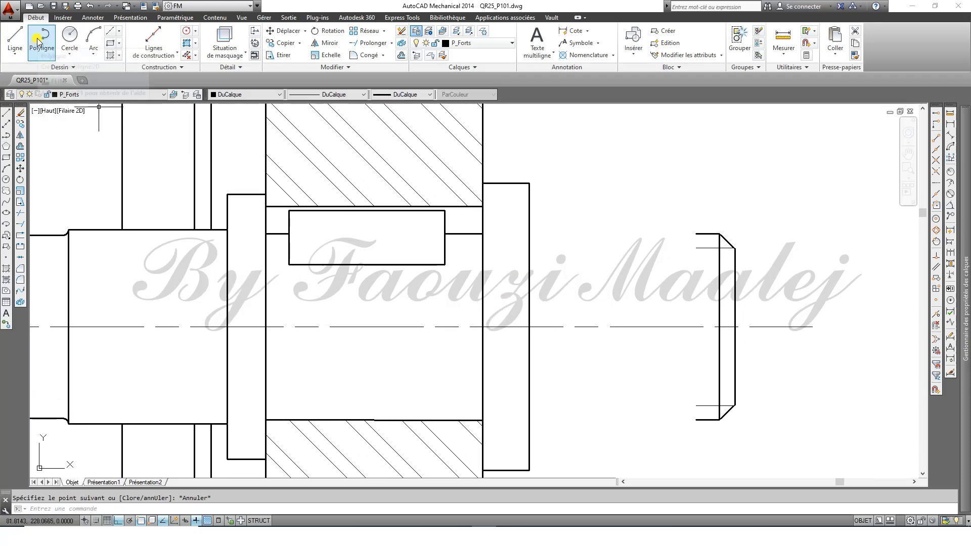
click(15, 41)
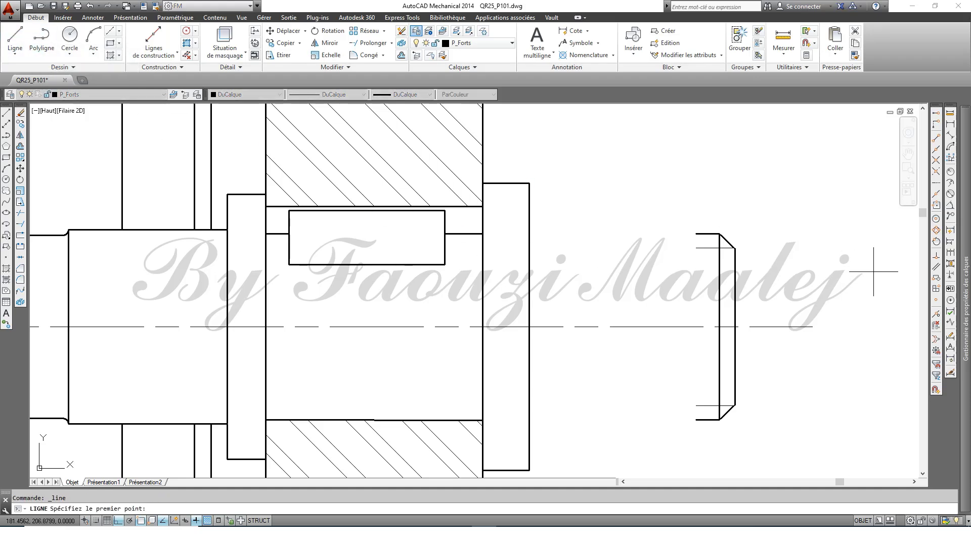
click(937, 313)
click(482, 335)
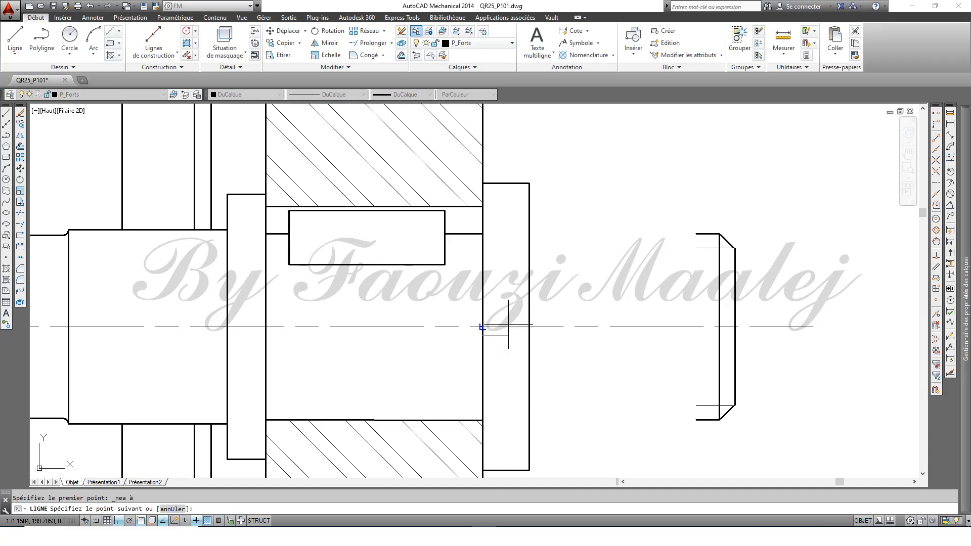
click(936, 314)
click(529, 300)
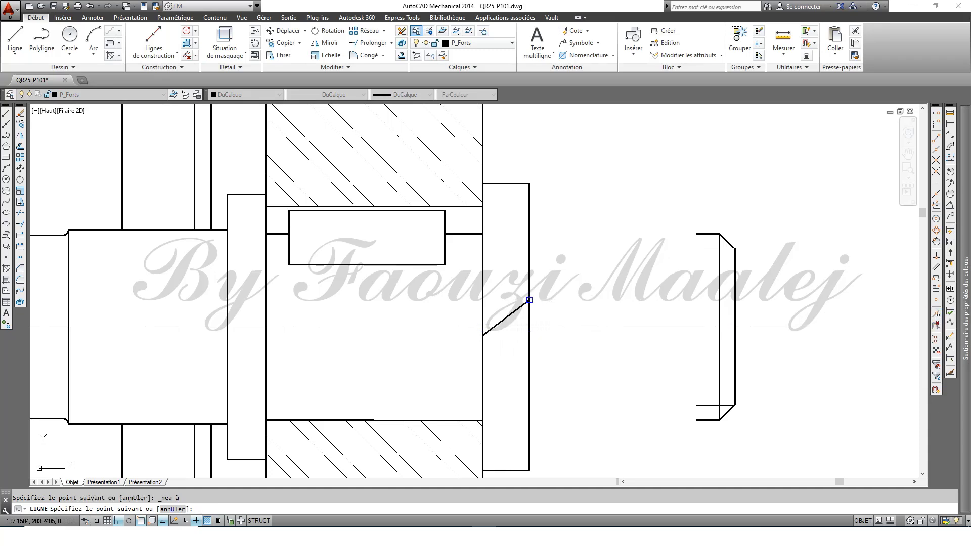
key(Escape)
key(Delete)
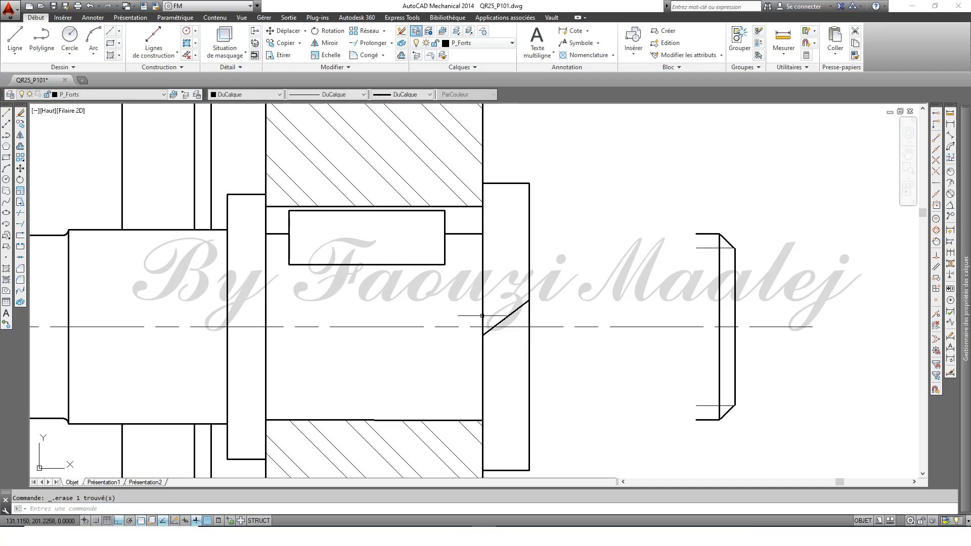
Step: Copy the oblique line 2.5 straight down
click(283, 43)
click(505, 318)
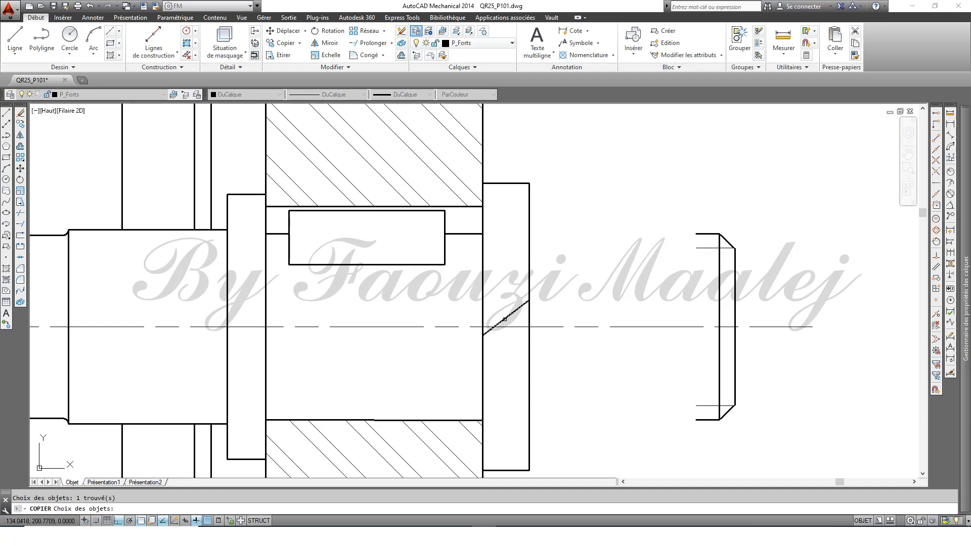
key(Return)
click(589, 180)
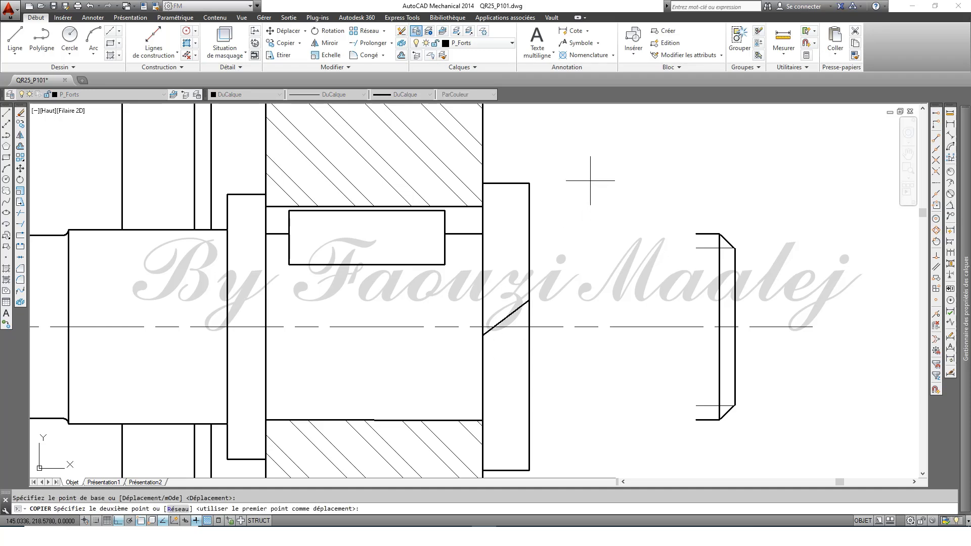
text(2.)
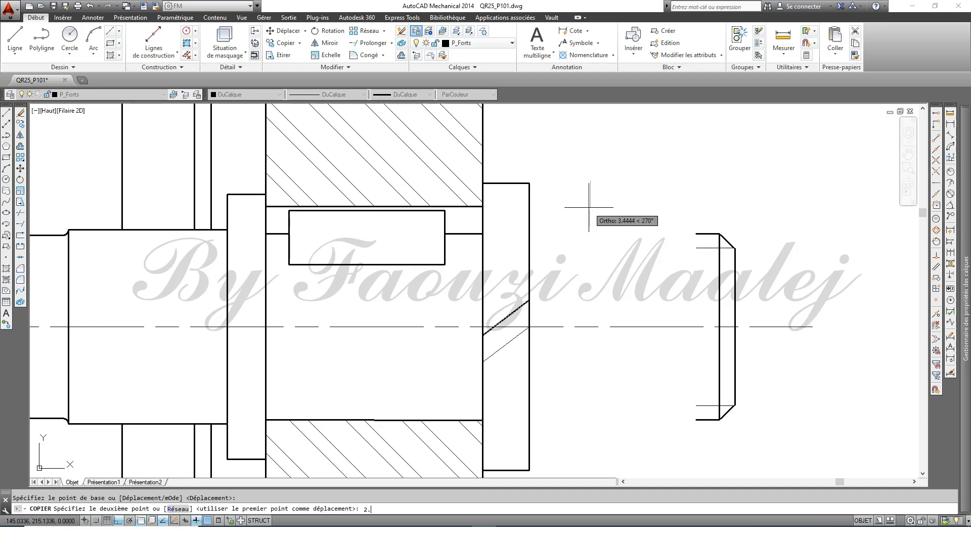
text(5)
key(Return)
key(Escape)
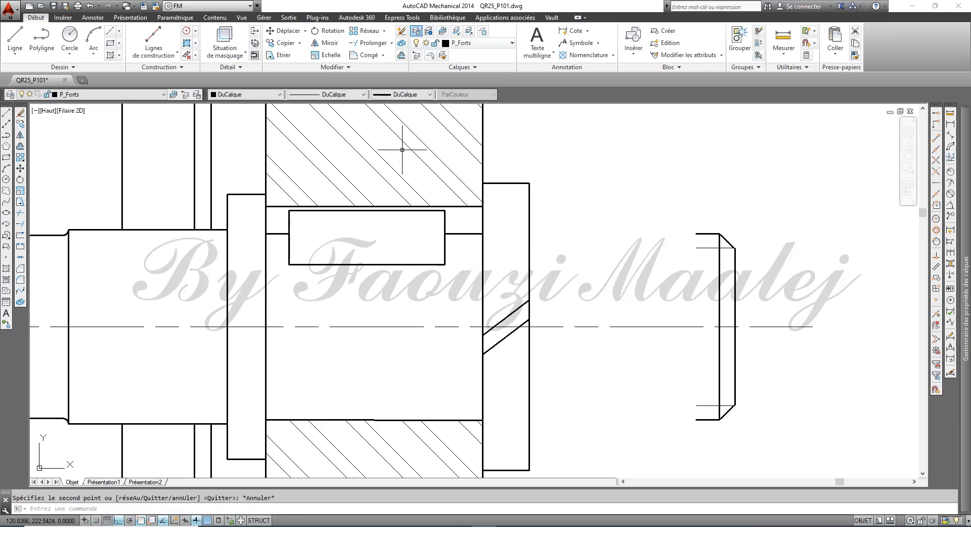
Step: Trim the washer's left edge between the two oblique slot lines, using both lines as cutting edges
click(393, 45)
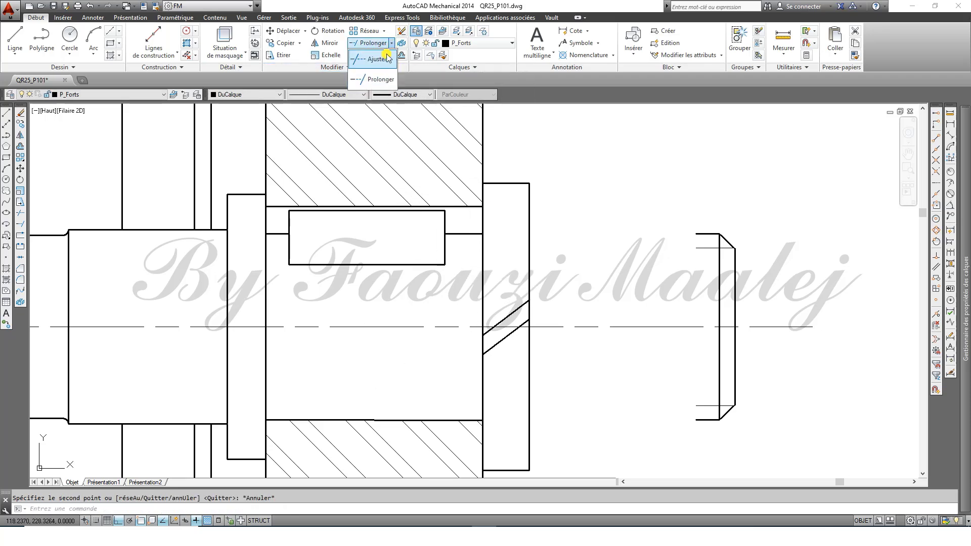
click(375, 56)
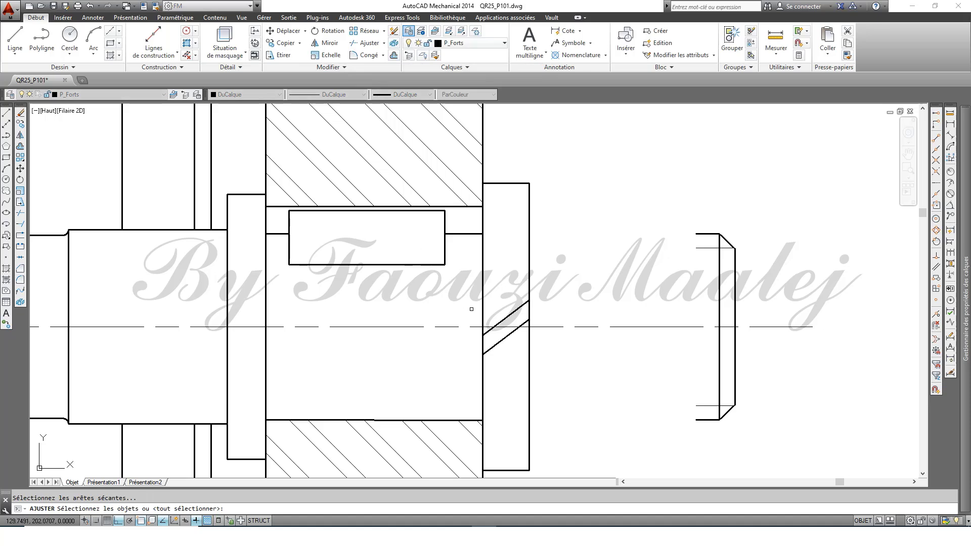
click(490, 330)
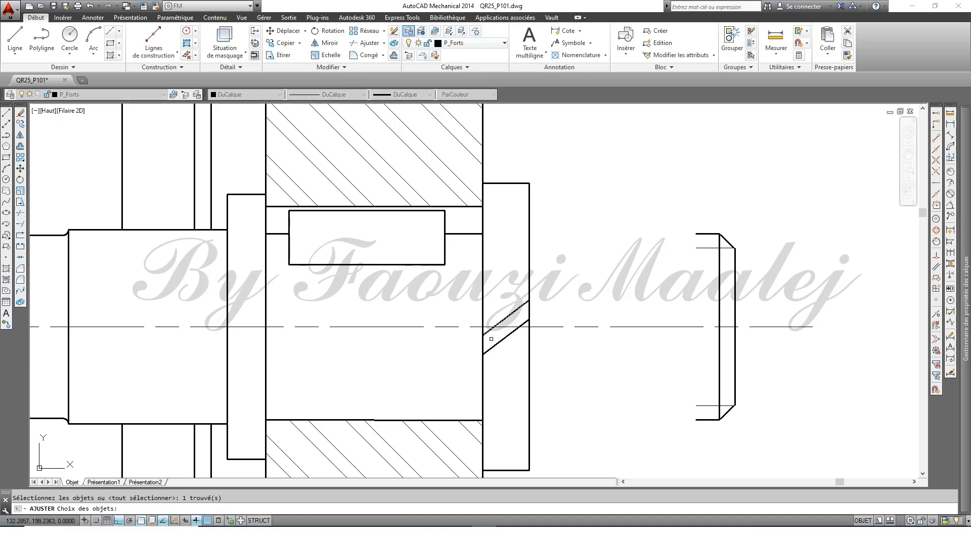
click(491, 349)
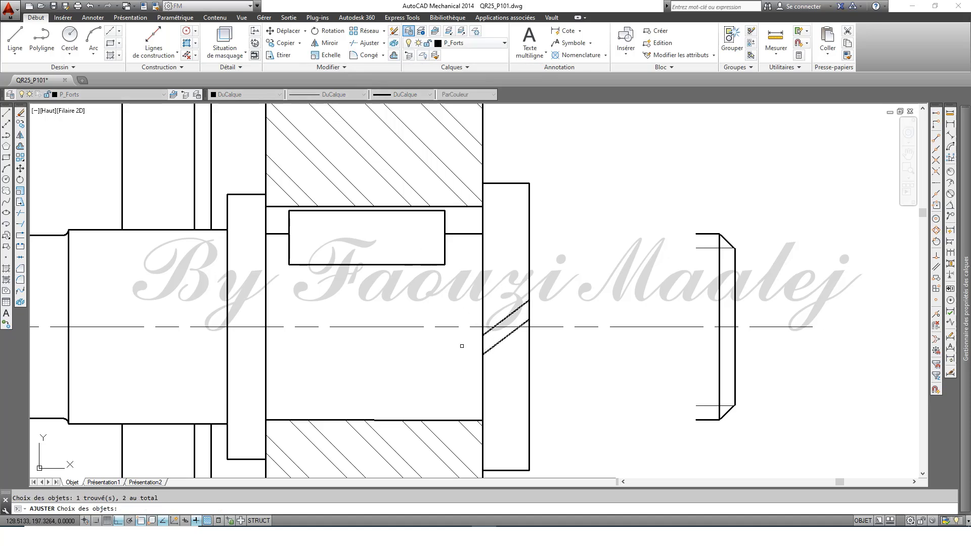
key(Return)
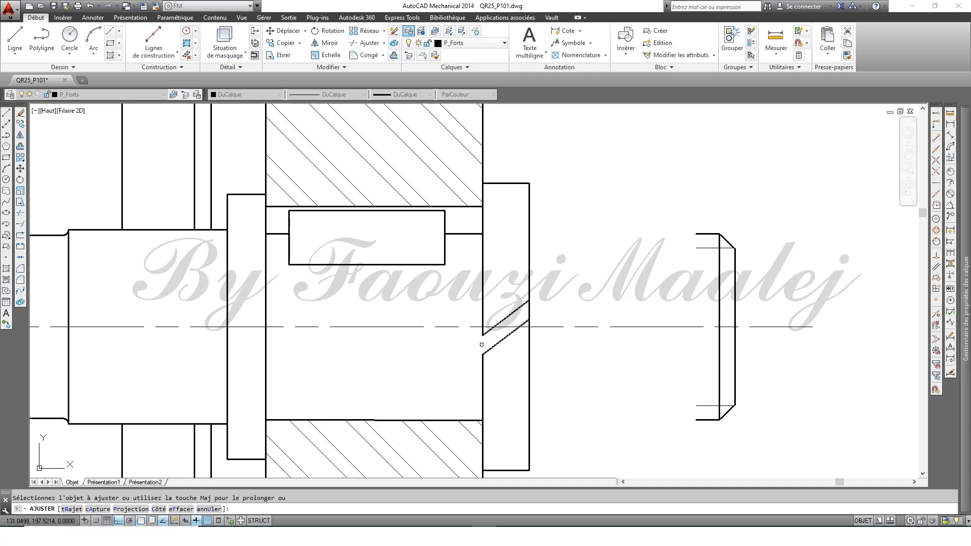
key(Escape)
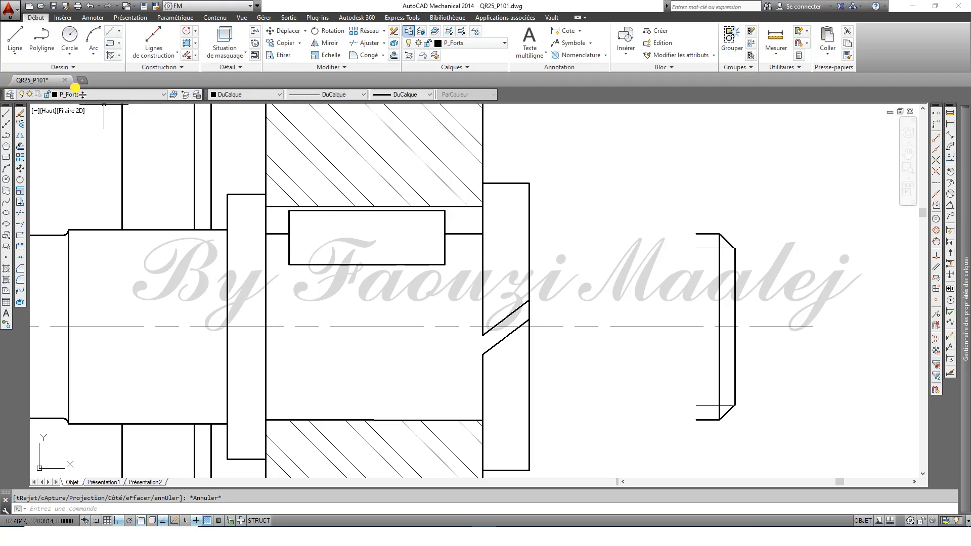
click(18, 40)
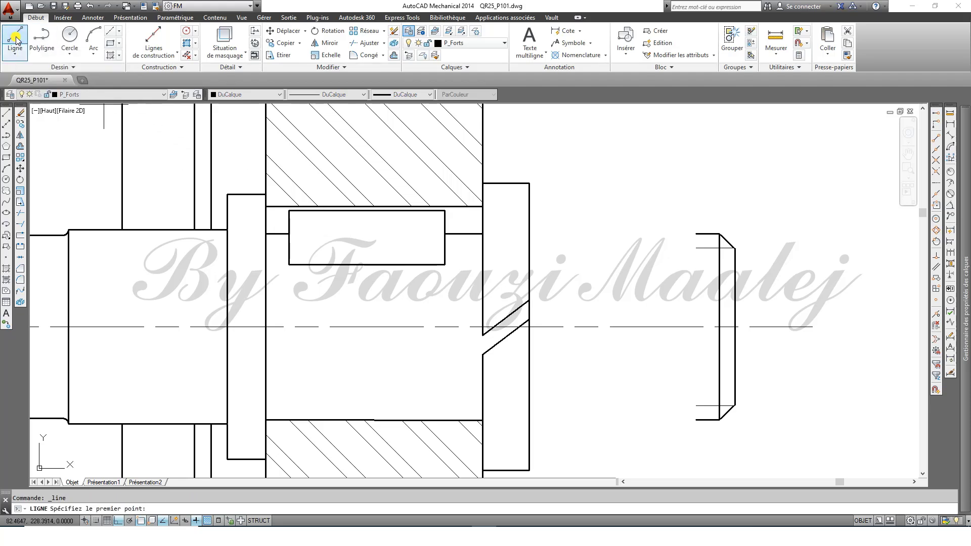
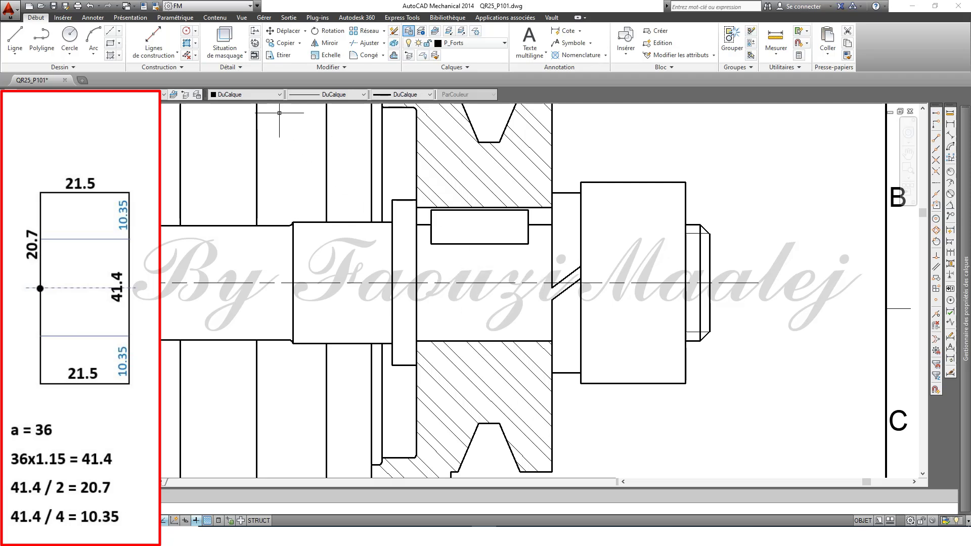
Step: Offset the top and bottom edges of the nut outline inward by 10.35
click(393, 59)
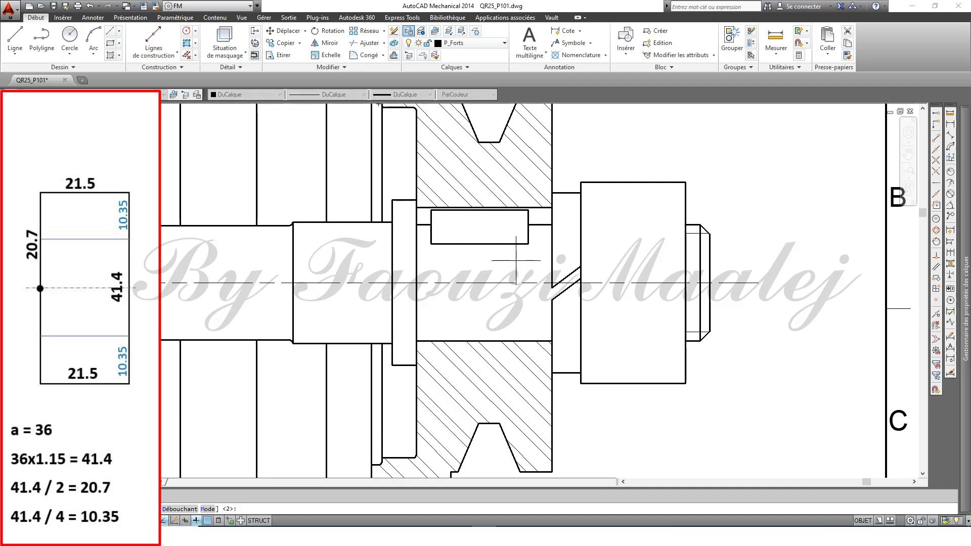
text(10.3)
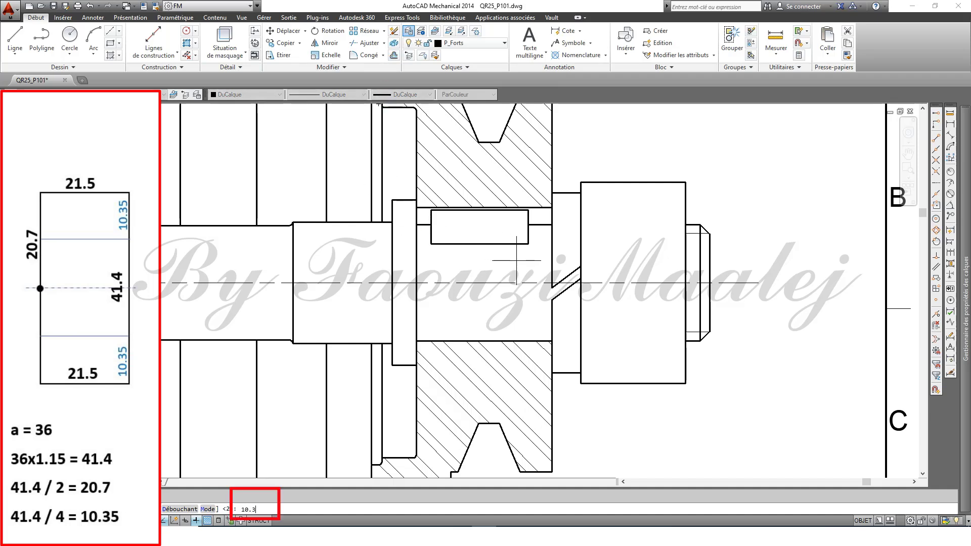
text(5)
key(Return)
click(609, 182)
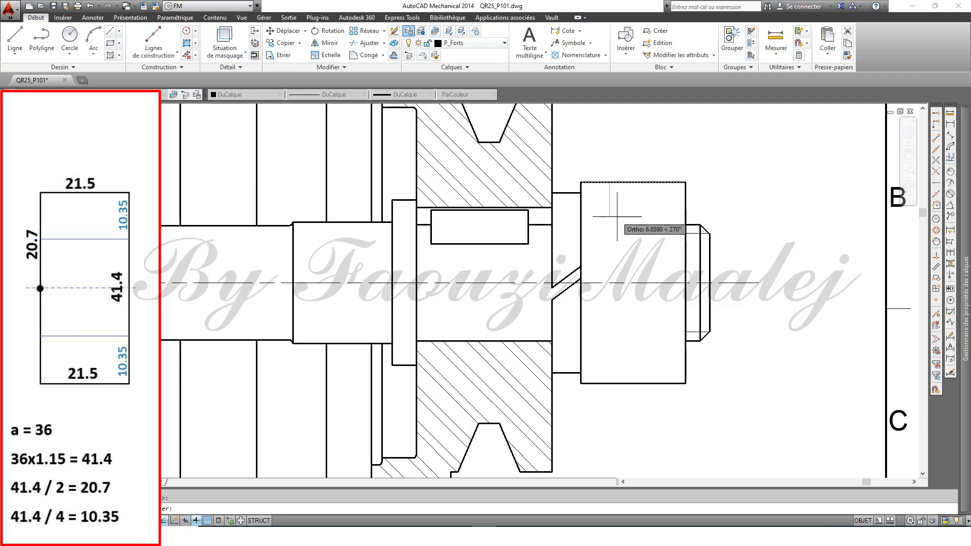
click(618, 225)
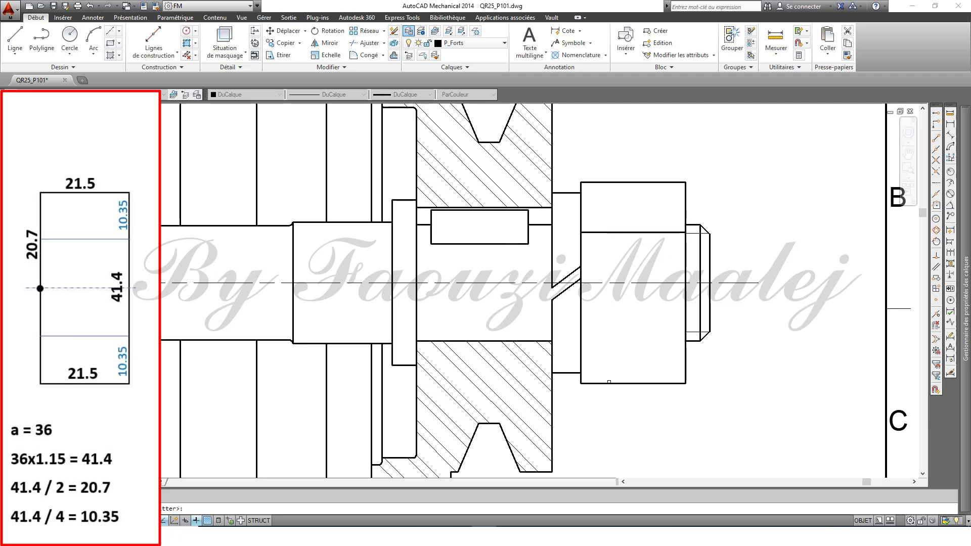
click(609, 384)
click(604, 336)
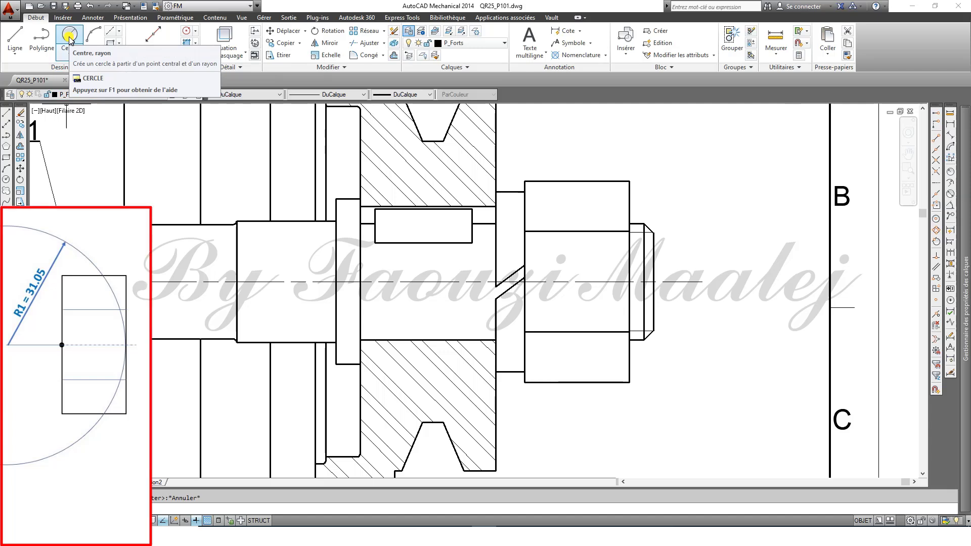
Step: Offset the nut's right edge 31.05 to the left to locate the centre of the chamfer arc
click(394, 55)
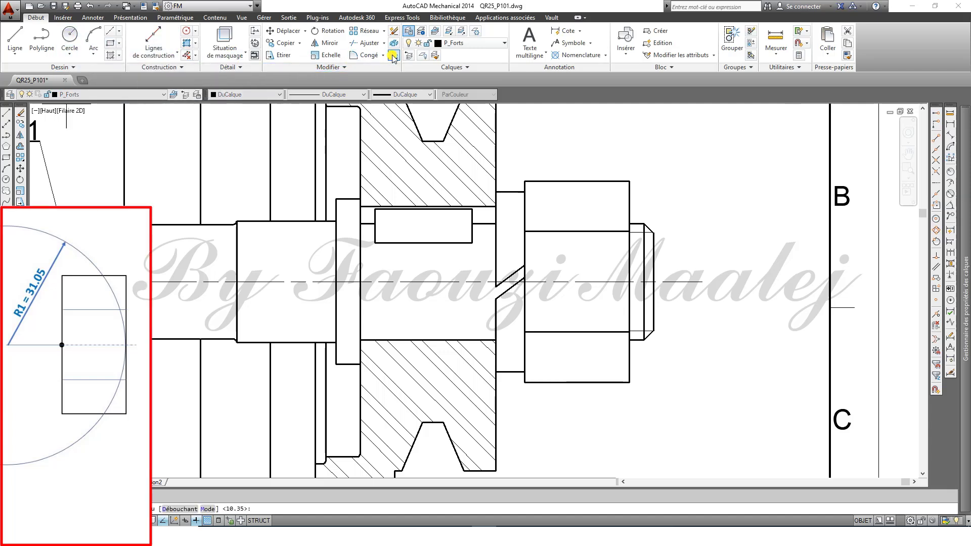
text(31.05)
key(Return)
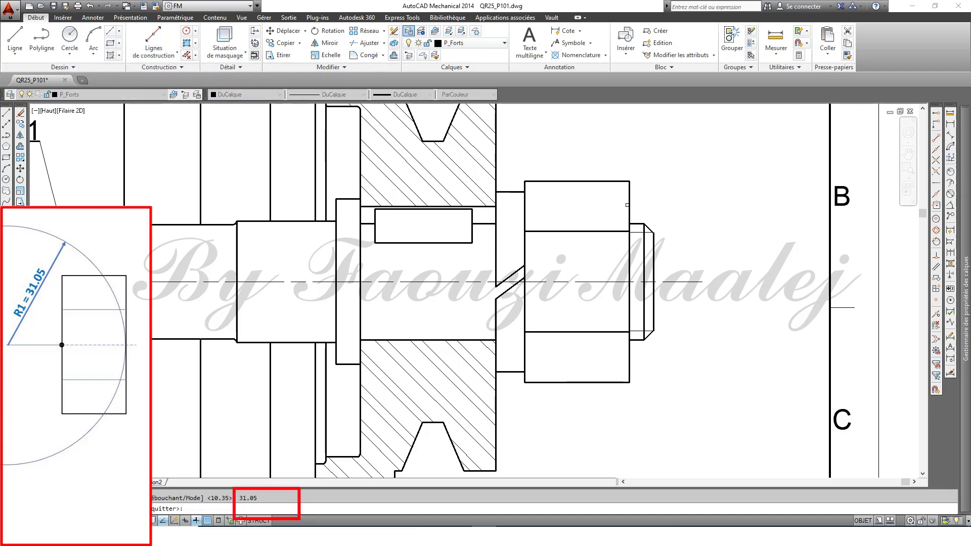
click(627, 204)
click(512, 219)
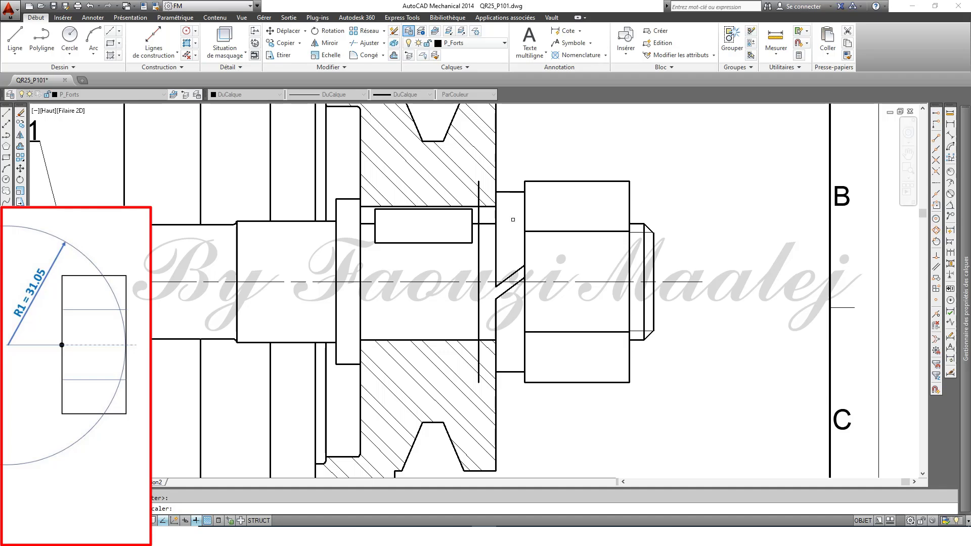
Step: Draw a circle of radius 31.05 centred where the offset vertical line crosses the shaft axis
click(69, 40)
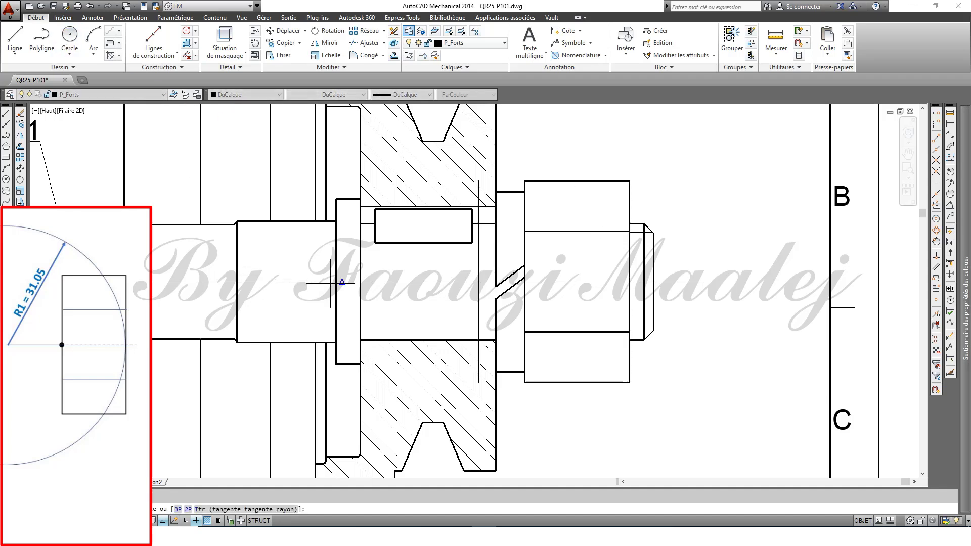
click(479, 282)
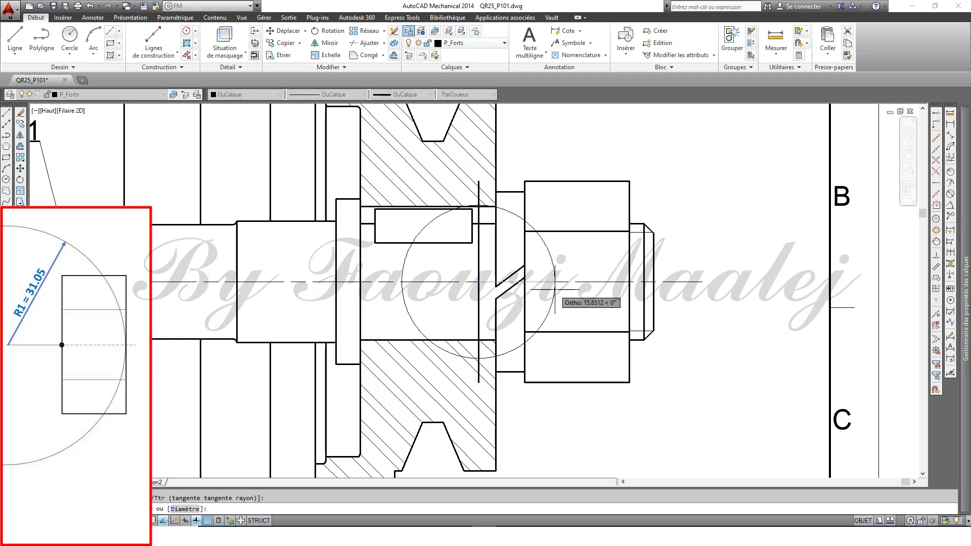
text(31.05)
key(Return)
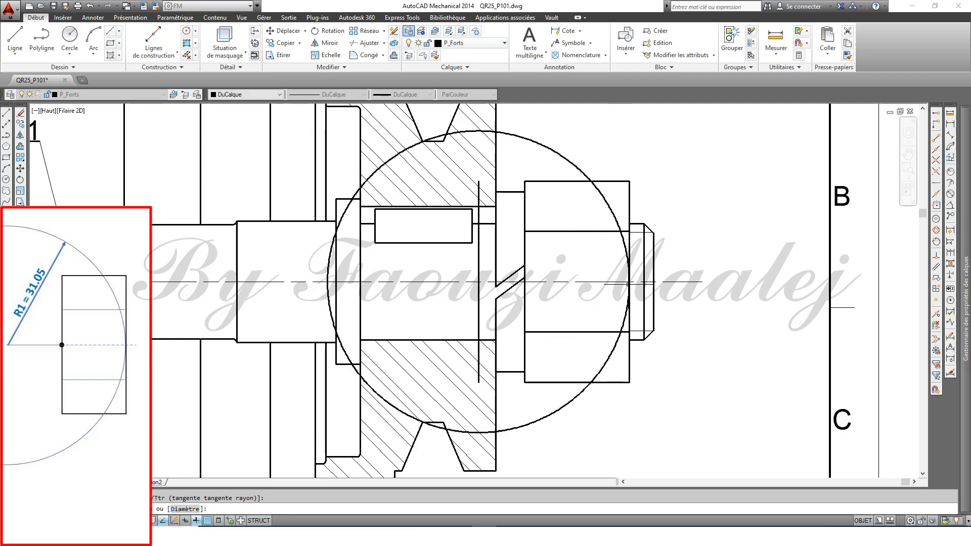
Step: Trim the large circle to the two inner horizontal lines of the nut, keeping only the arc at its right face
click(368, 43)
click(591, 231)
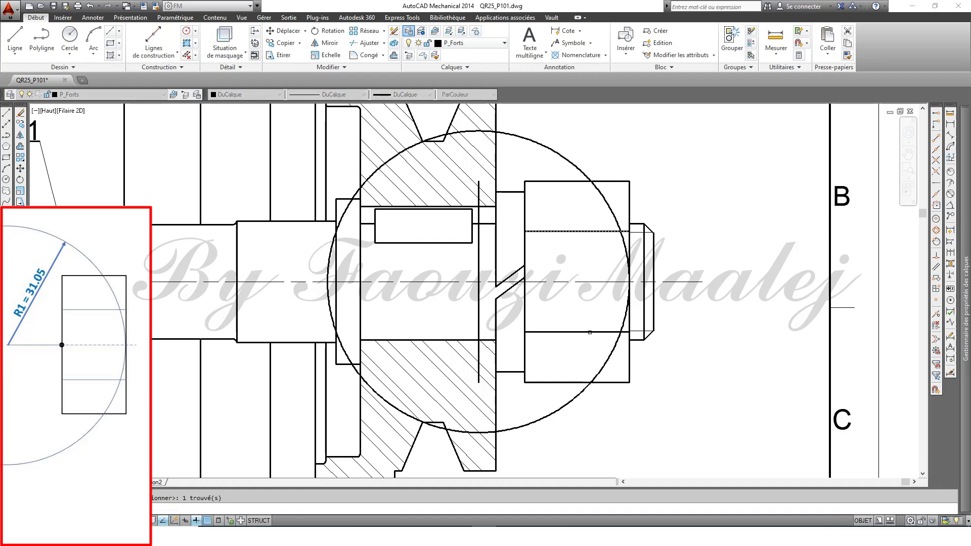
click(590, 332)
key(Return)
click(342, 217)
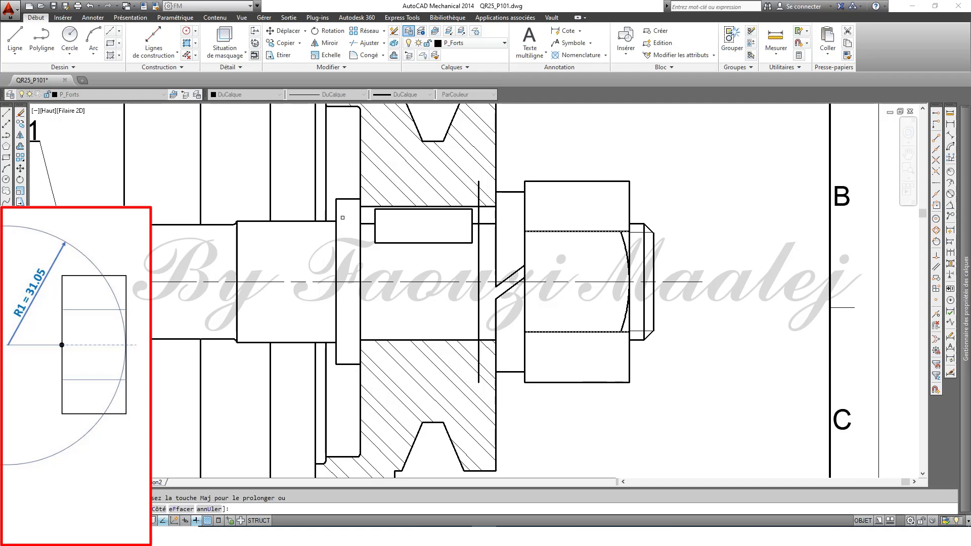
key(Escape)
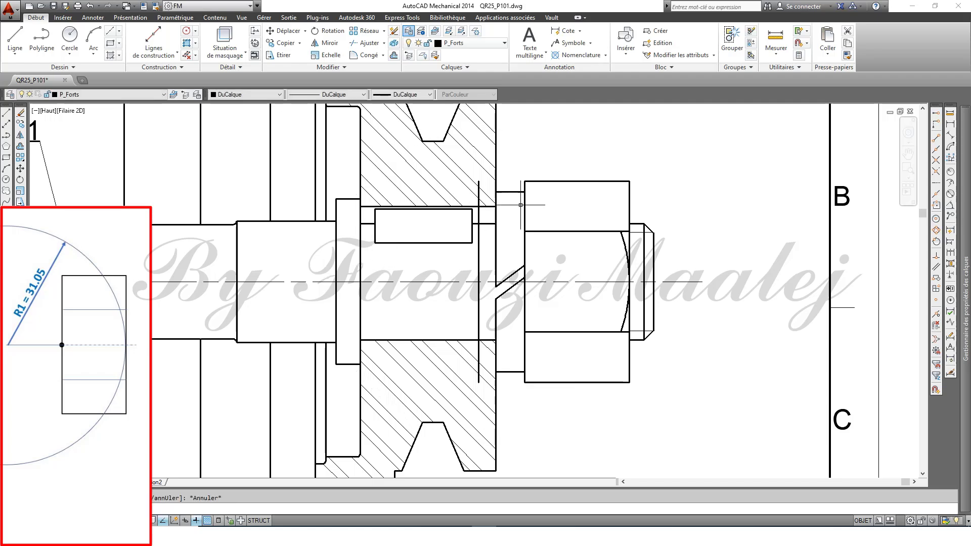
Step: Draw a horizontal helper line leftward from the midpoint of the upper facet's right edge, using the mid-between-two-points snap
scroll(624, 177, up, 2)
middle_drag(678, 225, 655, 246)
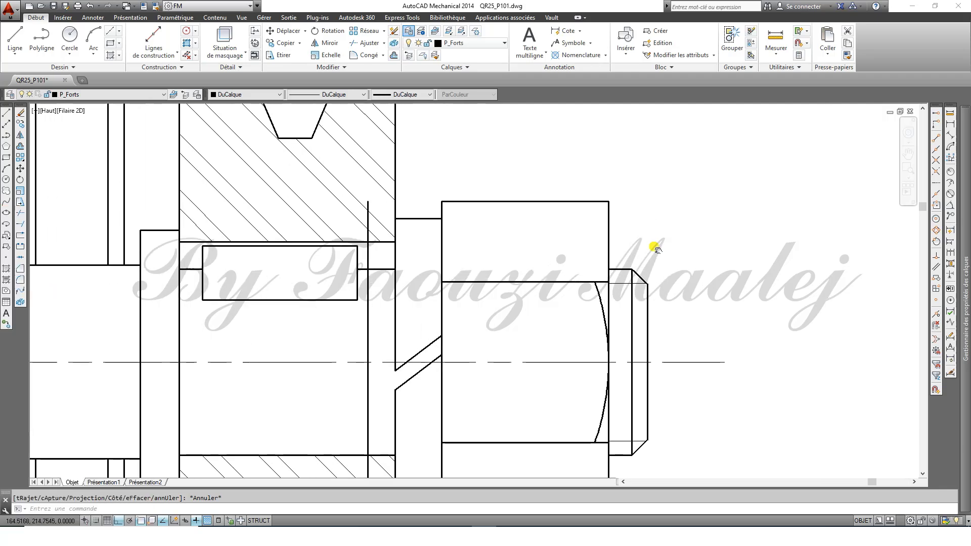
click(17, 38)
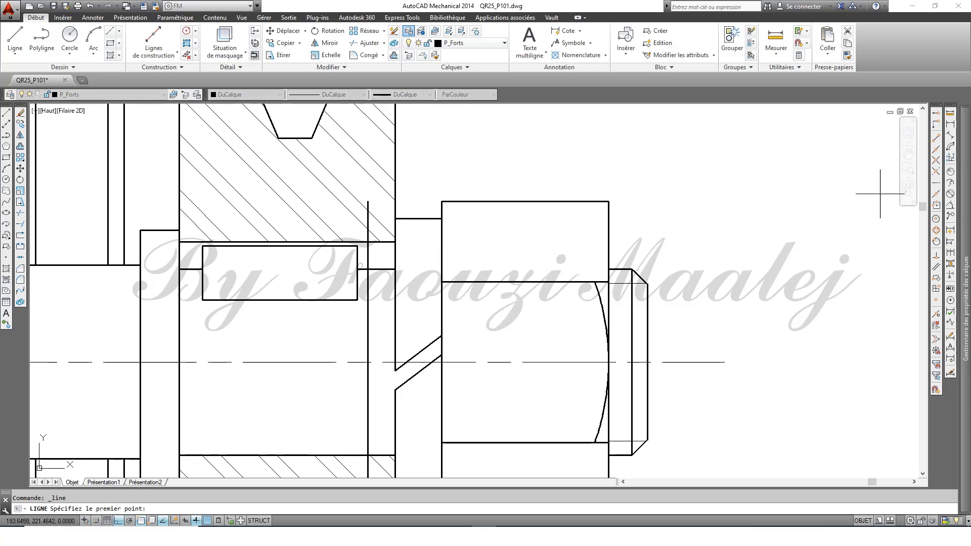
click(937, 197)
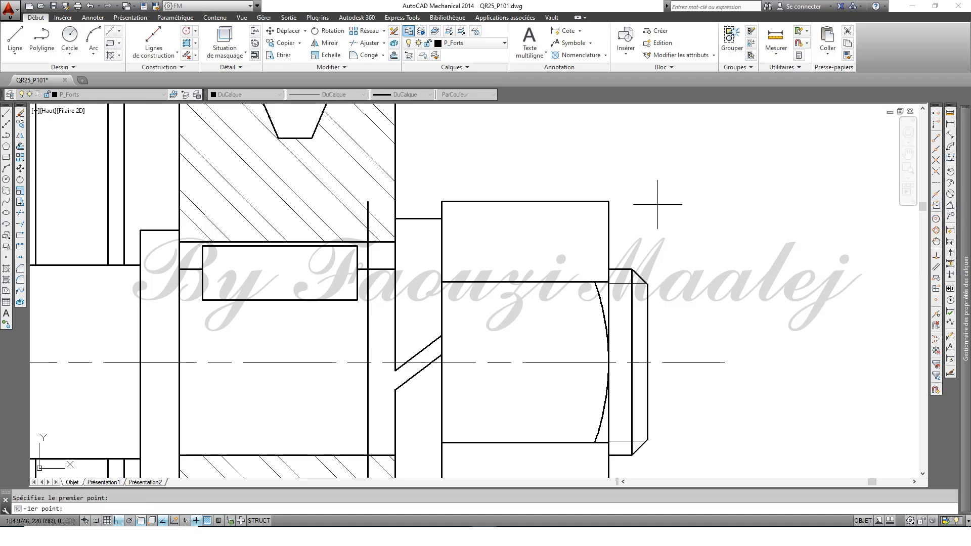
click(608, 202)
click(608, 269)
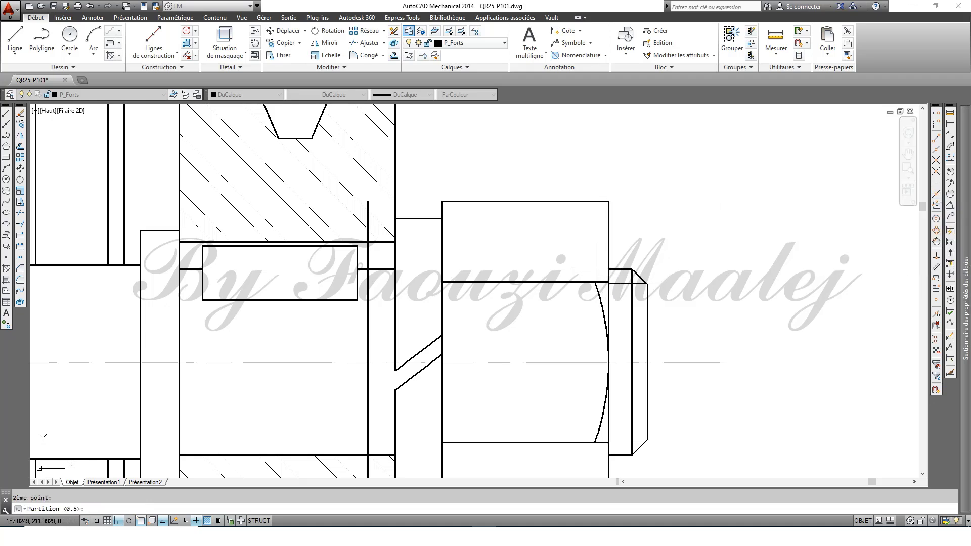
key(Return)
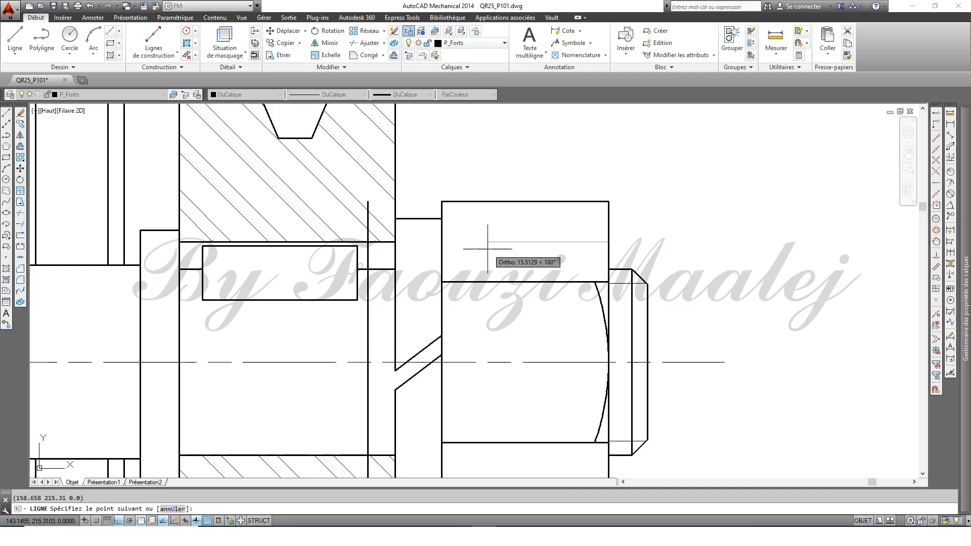
click(462, 245)
key(Escape)
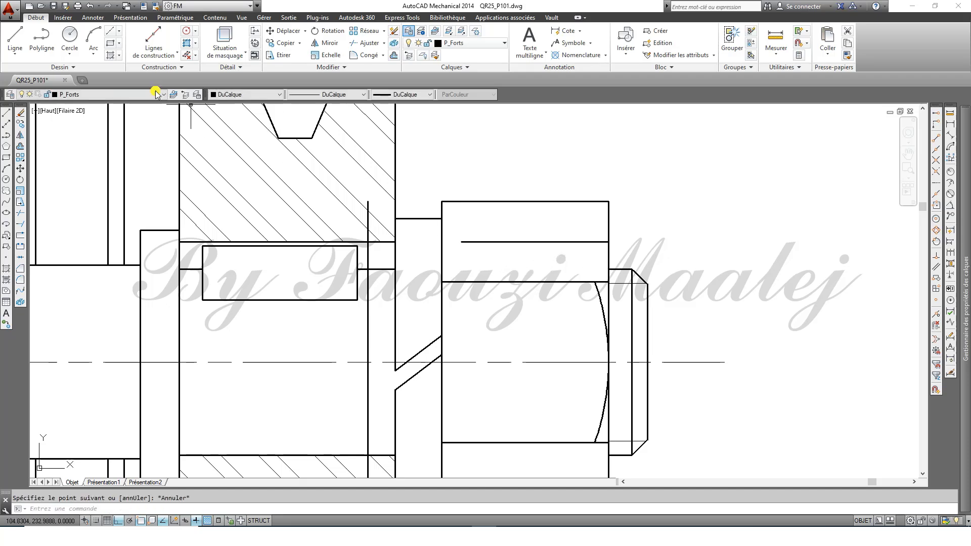
Step: Draw a three-point arc from the large arc's upper end through the helper line's right end to the vertically aligned point on the nut's top edge
click(94, 40)
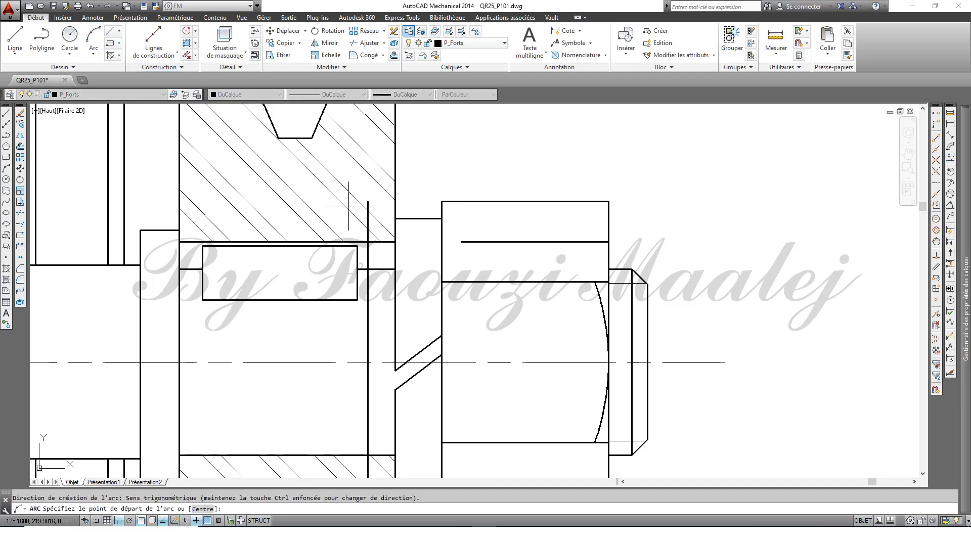
click(608, 282)
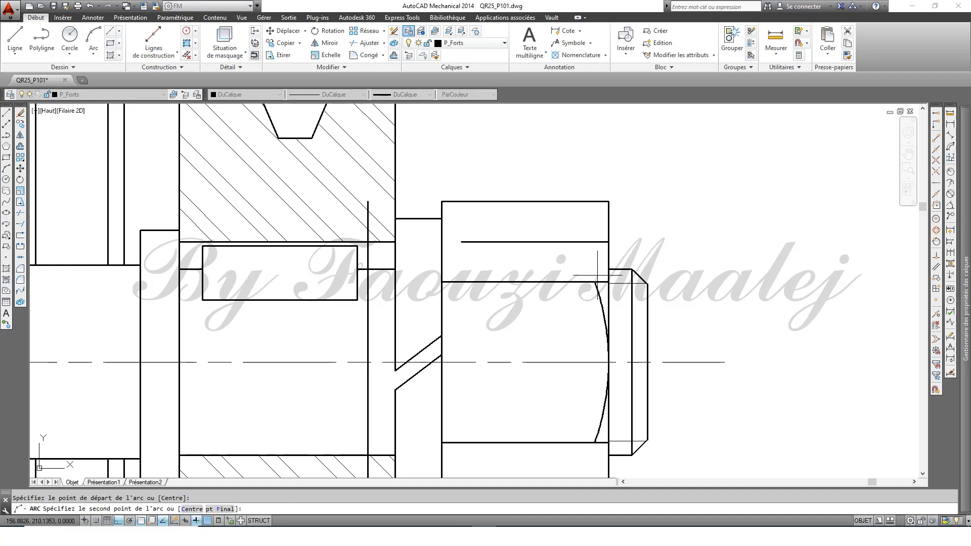
click(608, 242)
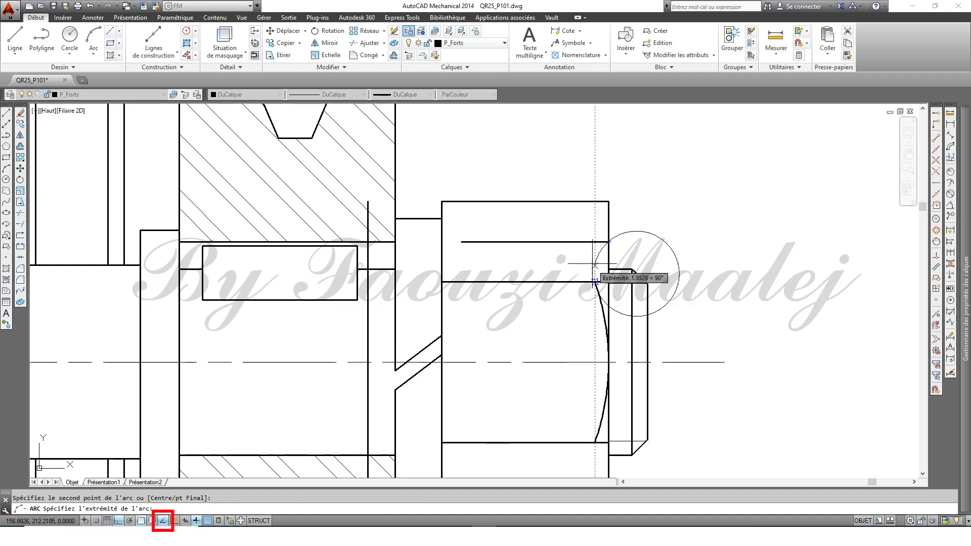
click(595, 201)
key(Escape)
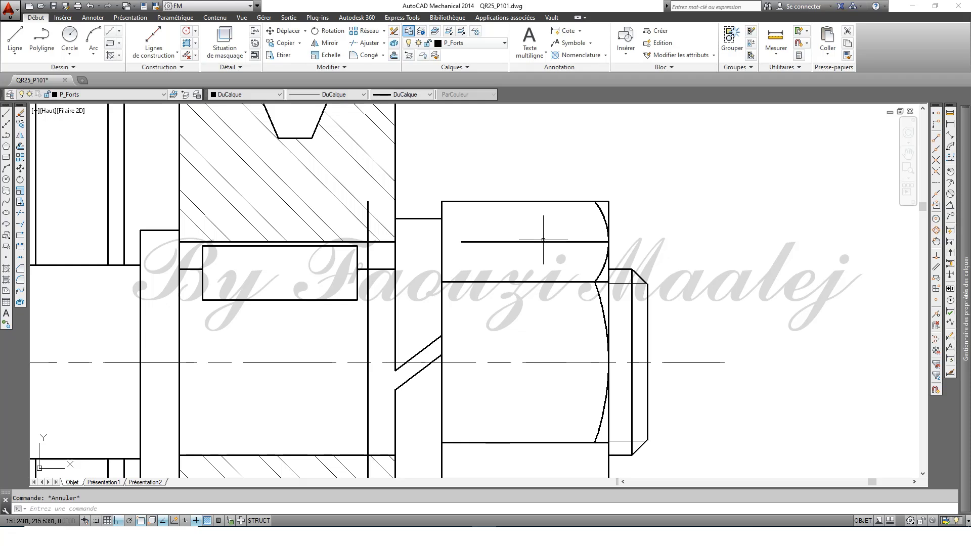
Step: Delete the horizontal helper line in the nut's upper facet
click(543, 241)
click(527, 255)
key(Delete)
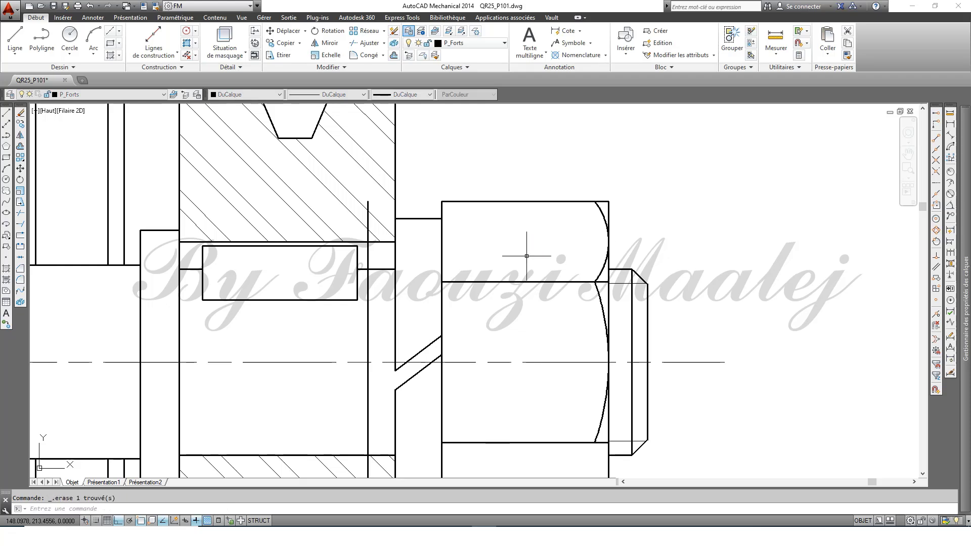
Step: Mirror the nut's upper facet arc about the shaft centerline, keeping the original
scroll(545, 169, down, 2)
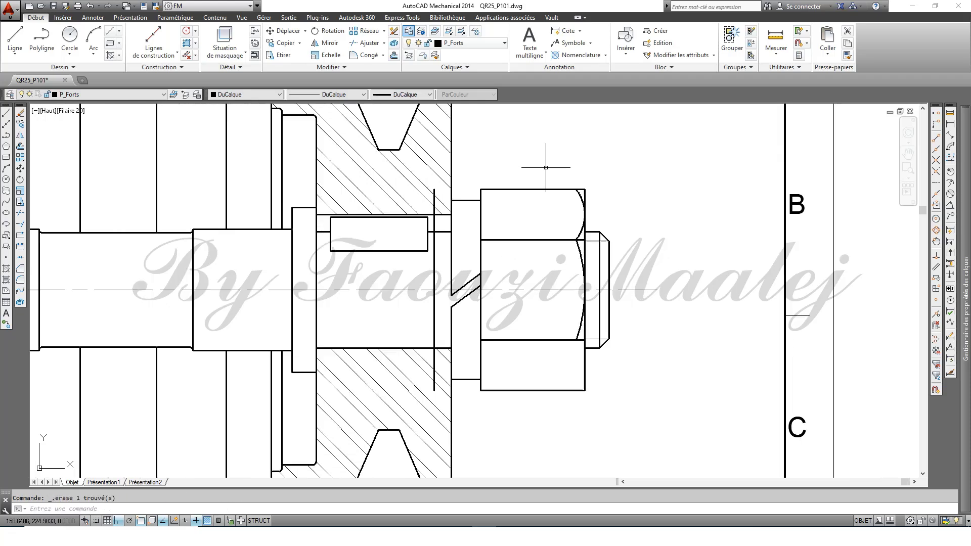
click(581, 197)
click(329, 43)
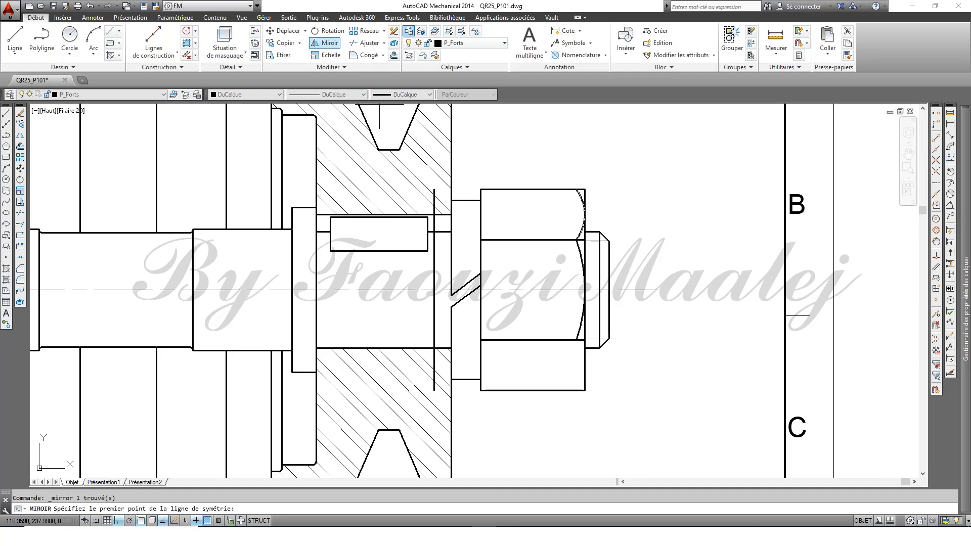
click(657, 290)
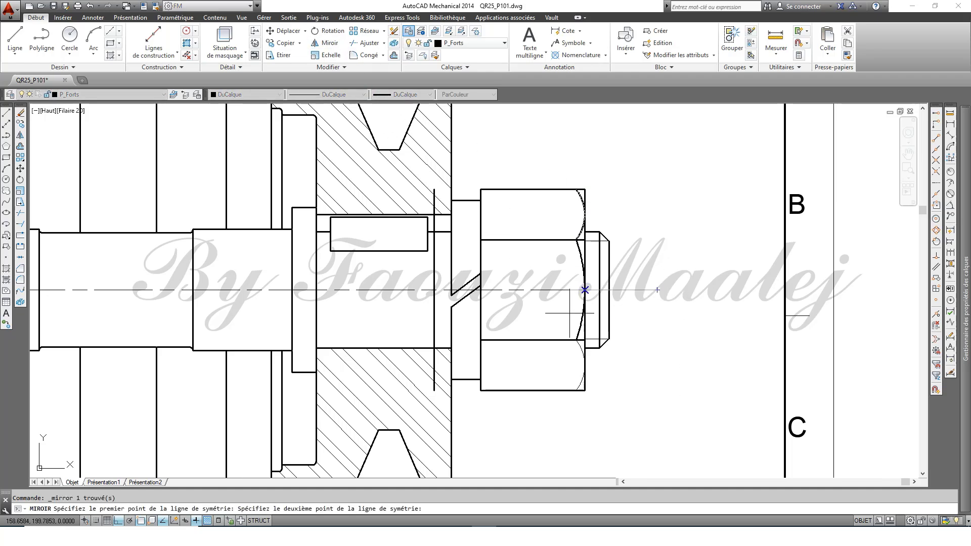
click(511, 310)
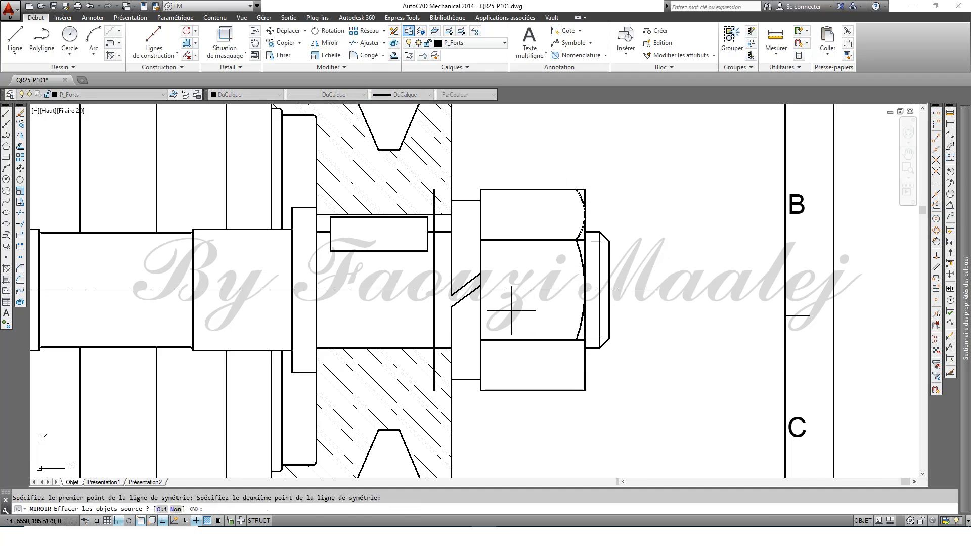
key(Return)
Step: Mirror the three right chamfer arcs about the vertical line through the midpoint of the nut's top edge, keeping the originals
click(582, 354)
click(583, 308)
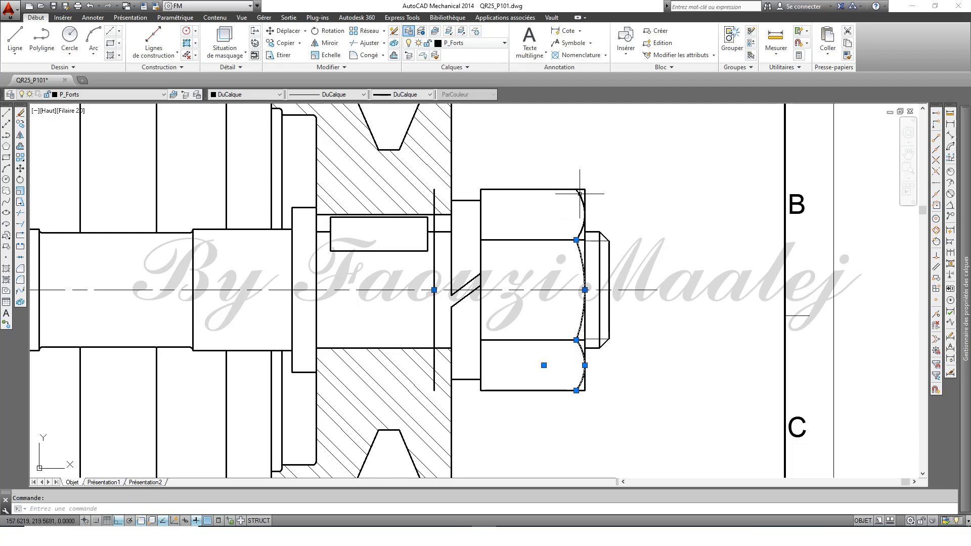
click(327, 43)
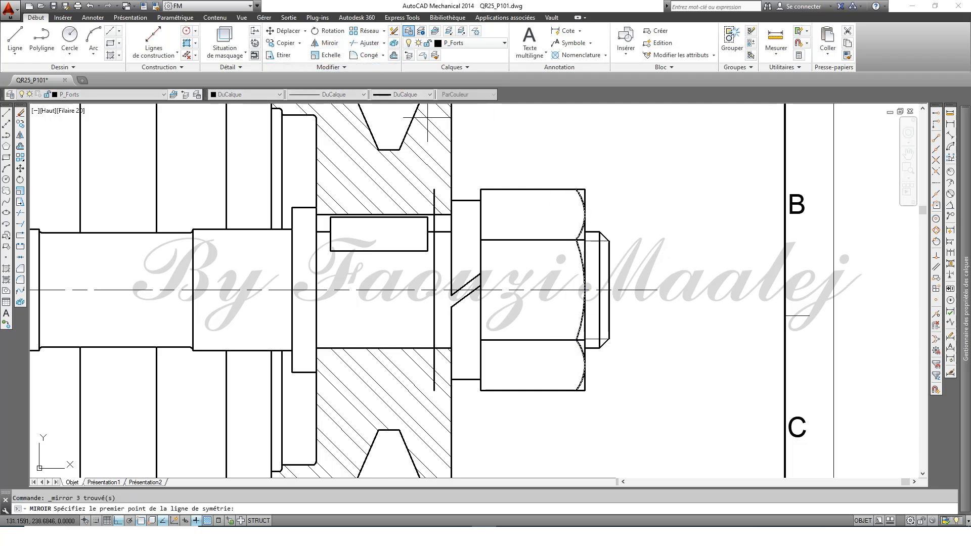
click(529, 189)
click(541, 151)
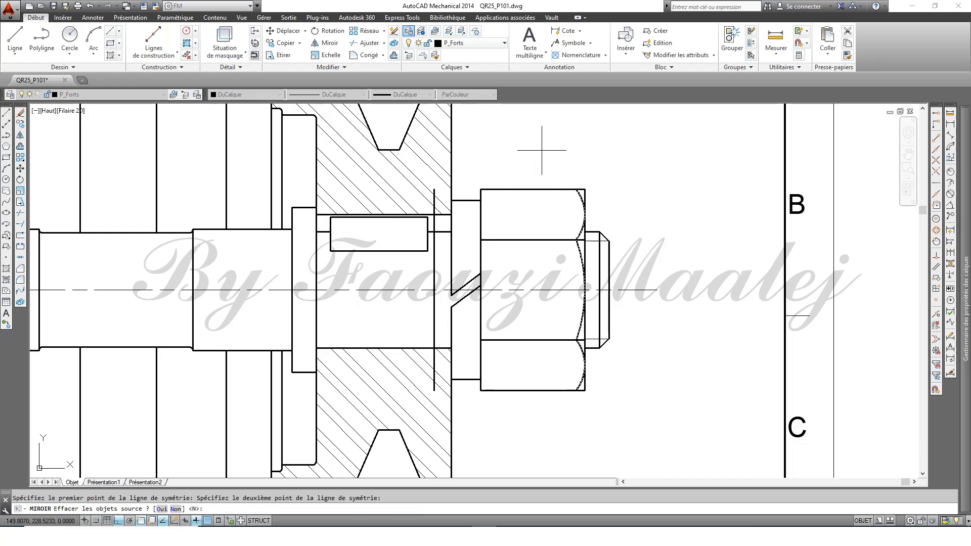
key(Return)
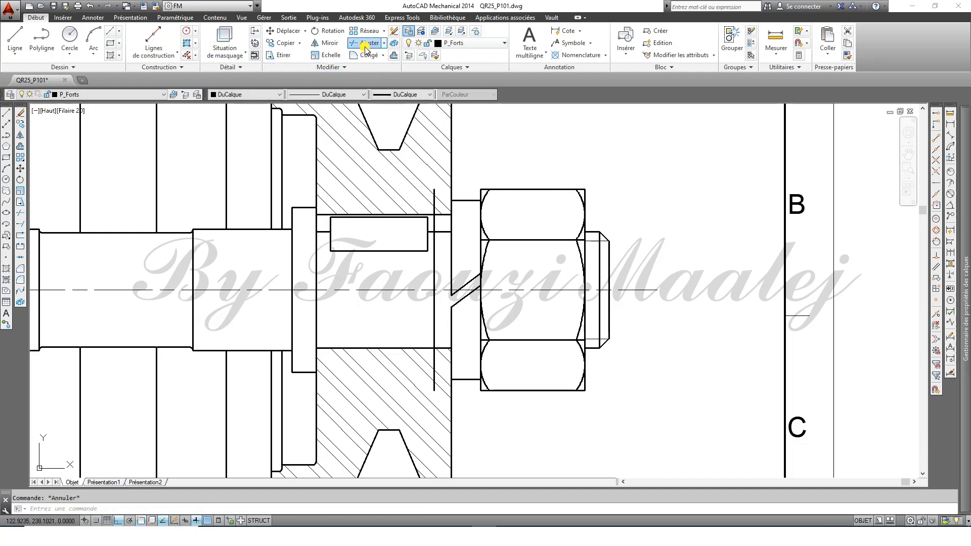
Step: Trim the nut's outline back to the six chamfer arcs and delete the vertical helper line crossing the pulley bore
click(364, 43)
click(485, 232)
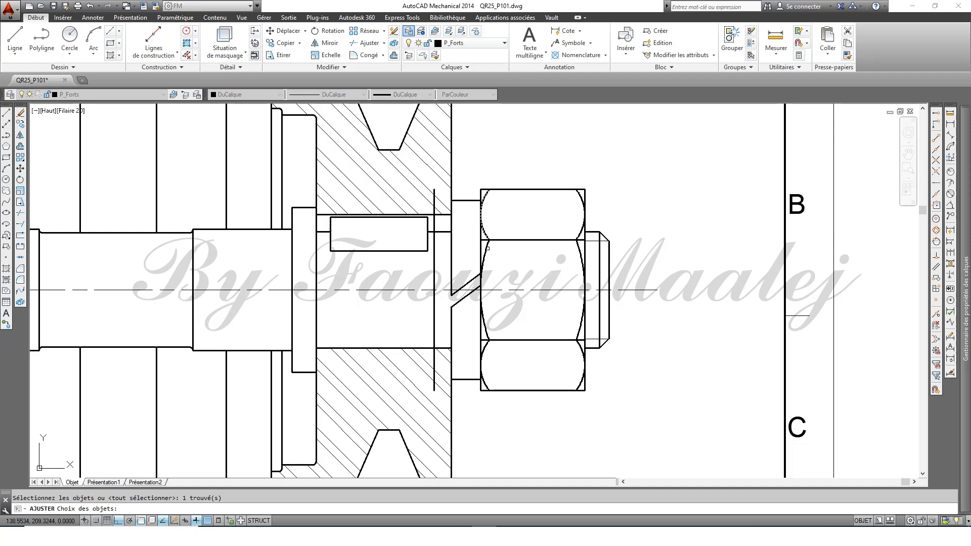
click(478, 330)
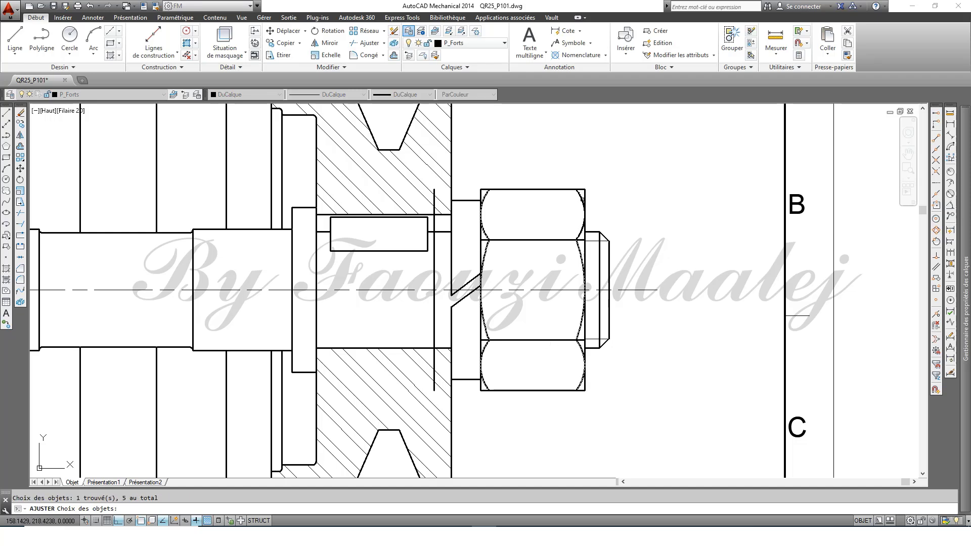
click(581, 198)
key(Return)
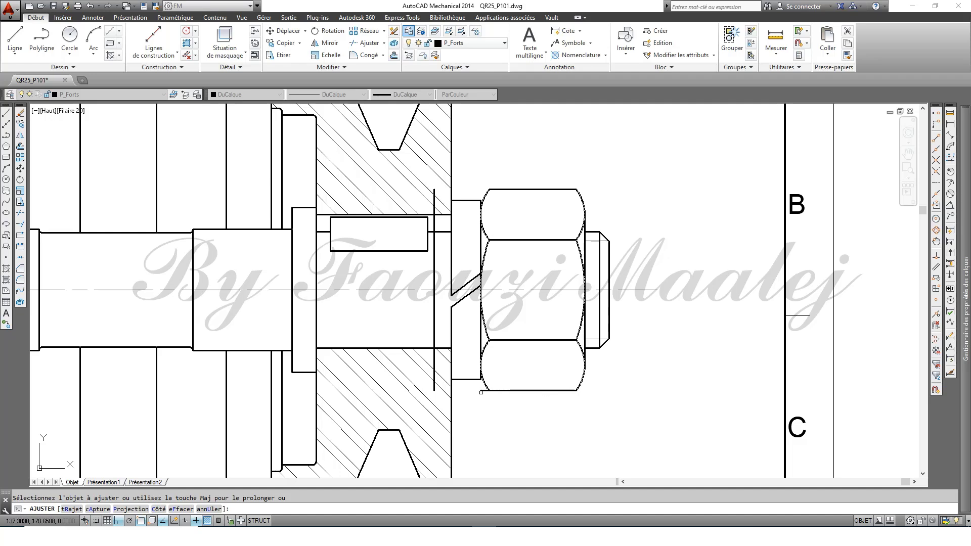
key(Return)
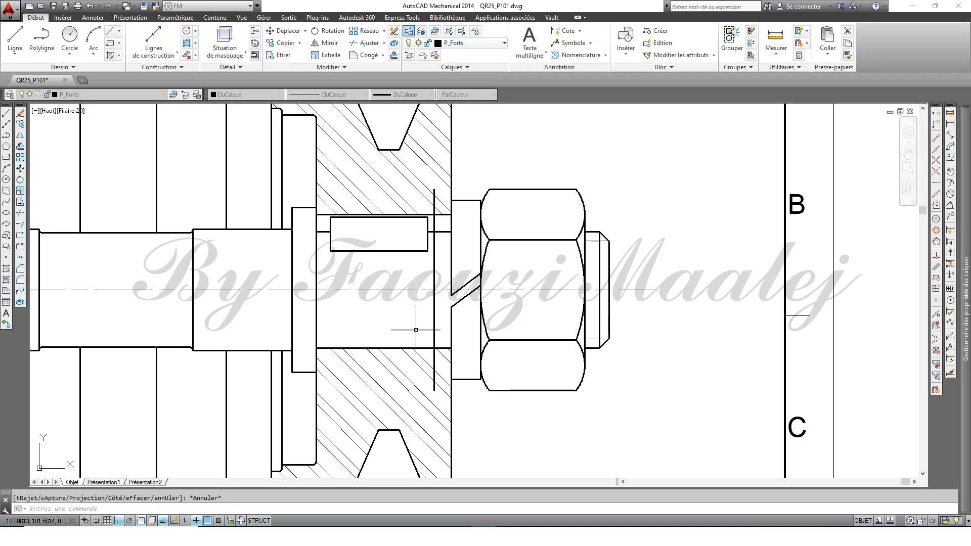
click(434, 323)
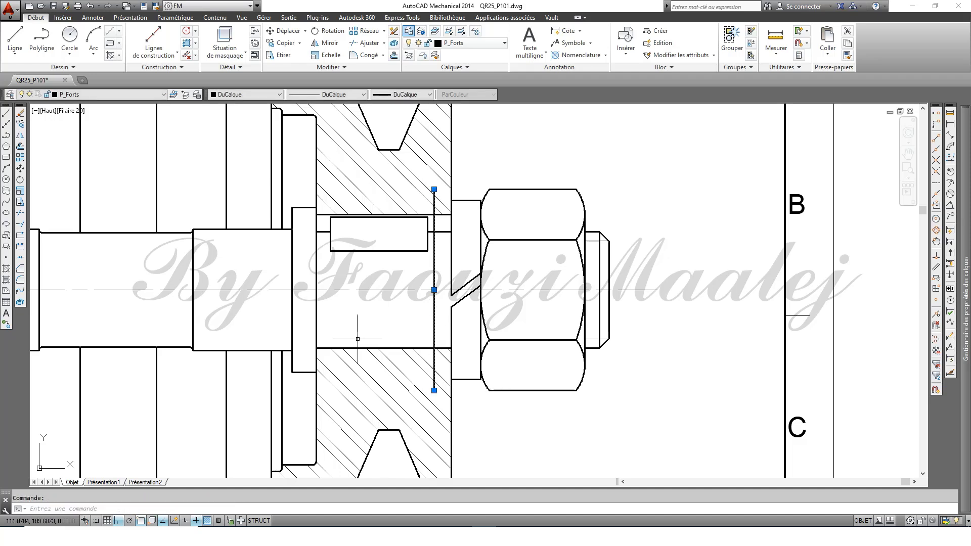
key(Delete)
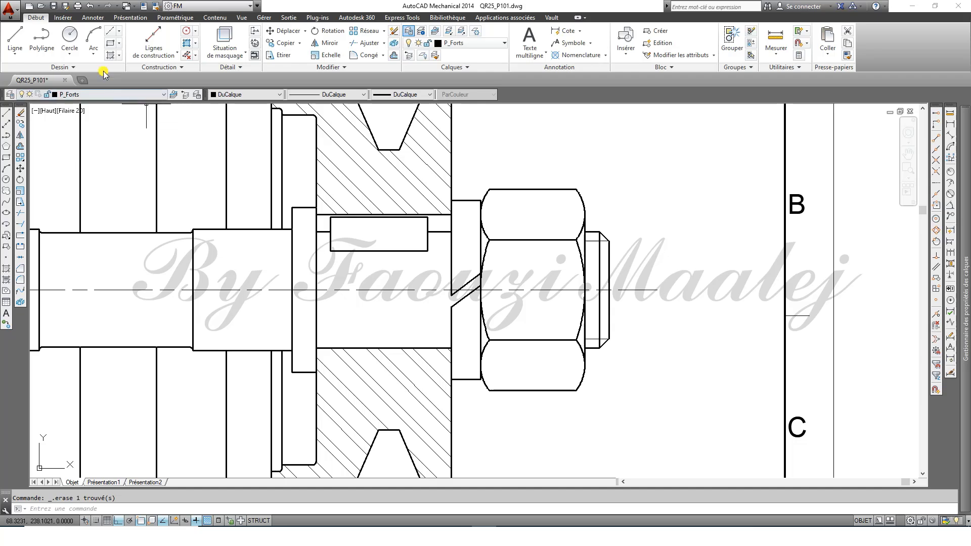
Step: Draw a horizontal line about 30 mm long leftward from the upper thread line's end at the nut's right face into the pulley bore
click(25, 43)
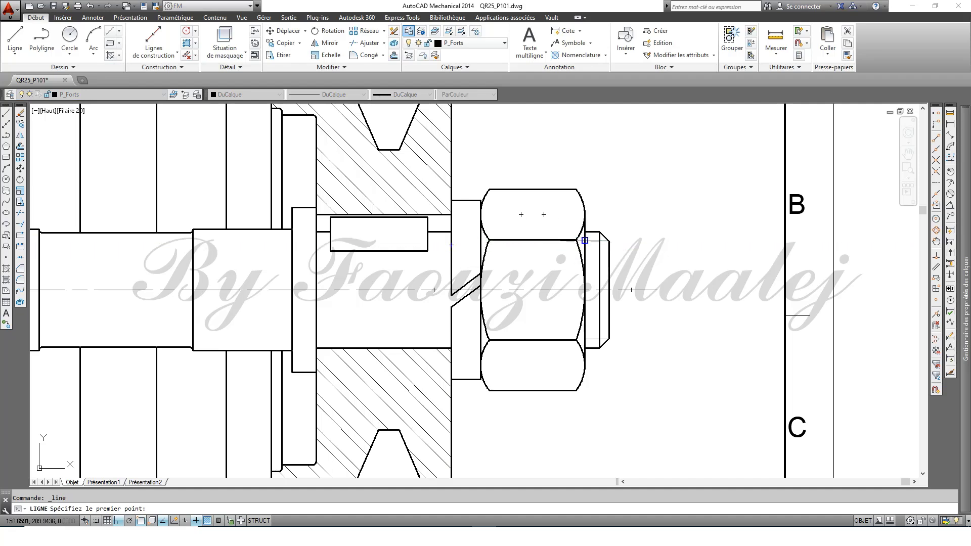
click(585, 240)
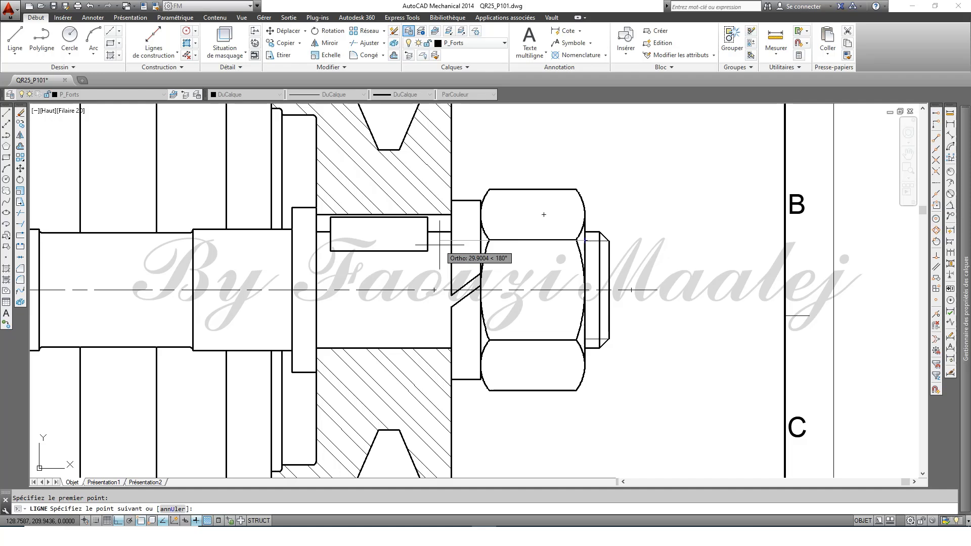
click(439, 240)
key(Escape)
Step: Draw a groove 2.5 mm deep and 2 mm wide down from the shaft's upper edge between the key and the washer, using the nearest snap
scroll(439, 240, up, 4)
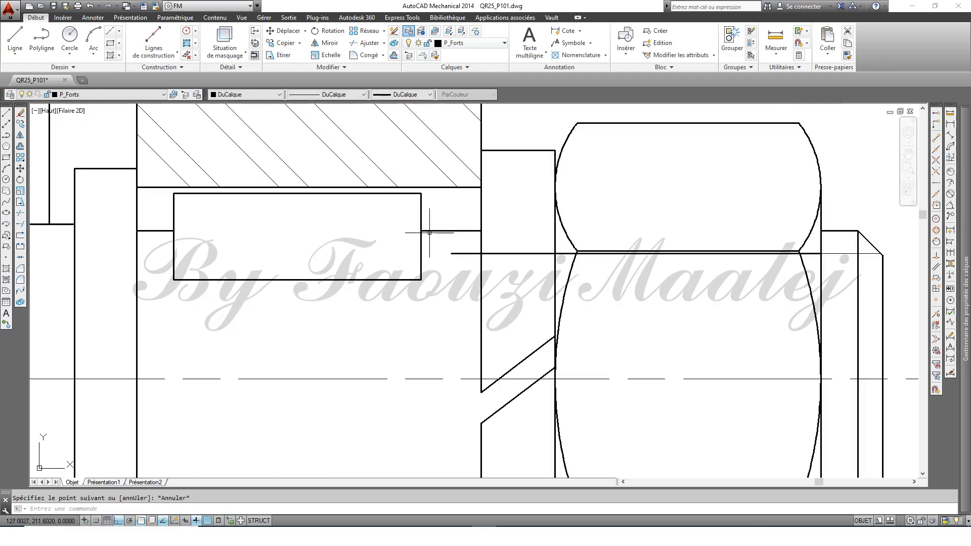
scroll(429, 233, up, 2)
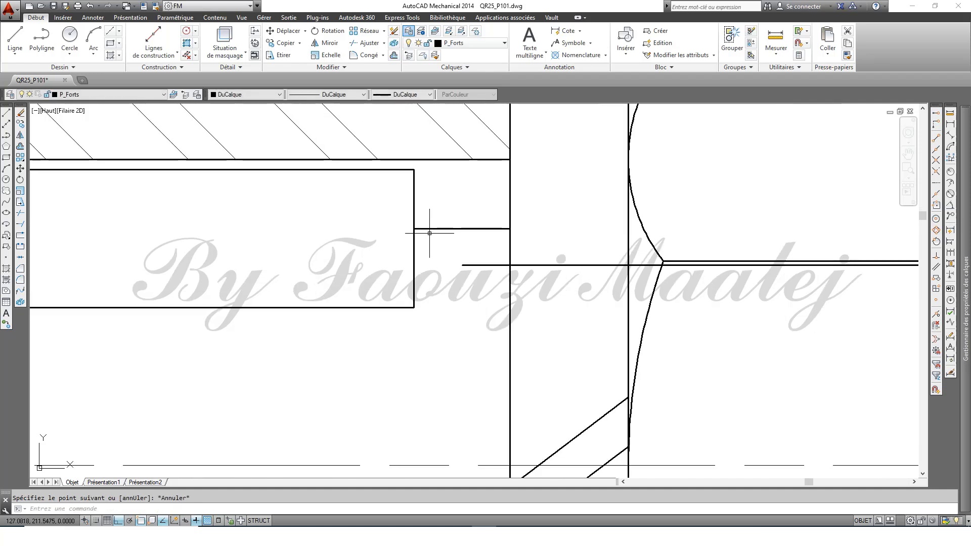
click(23, 47)
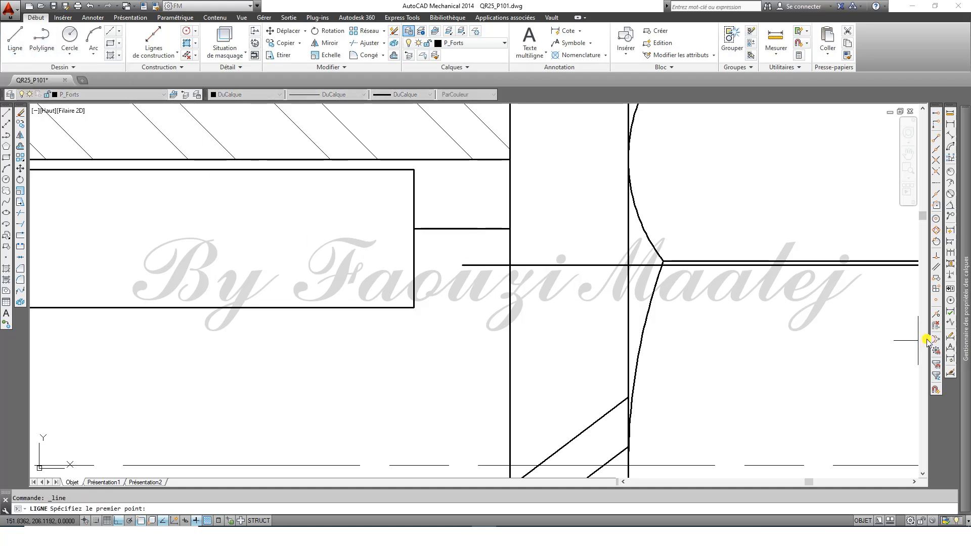
click(935, 314)
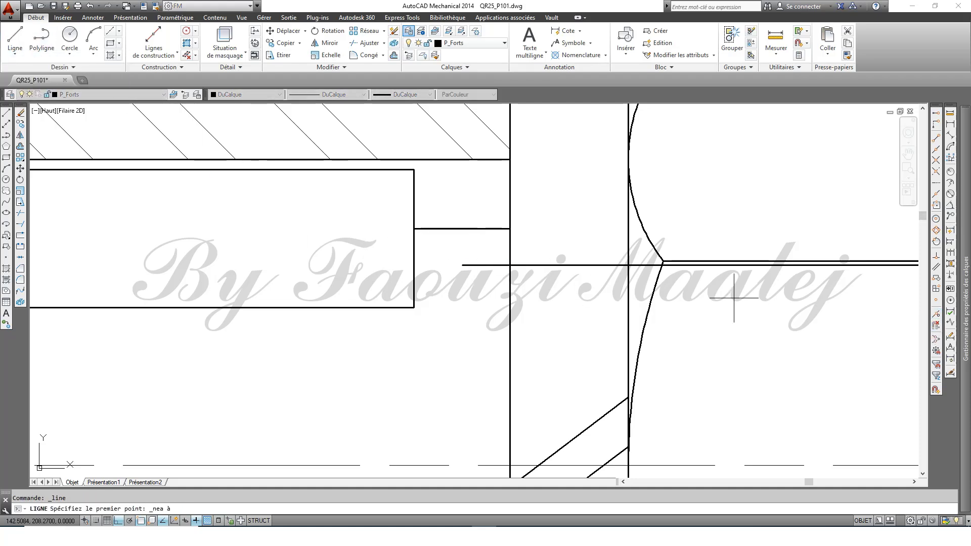
click(445, 228)
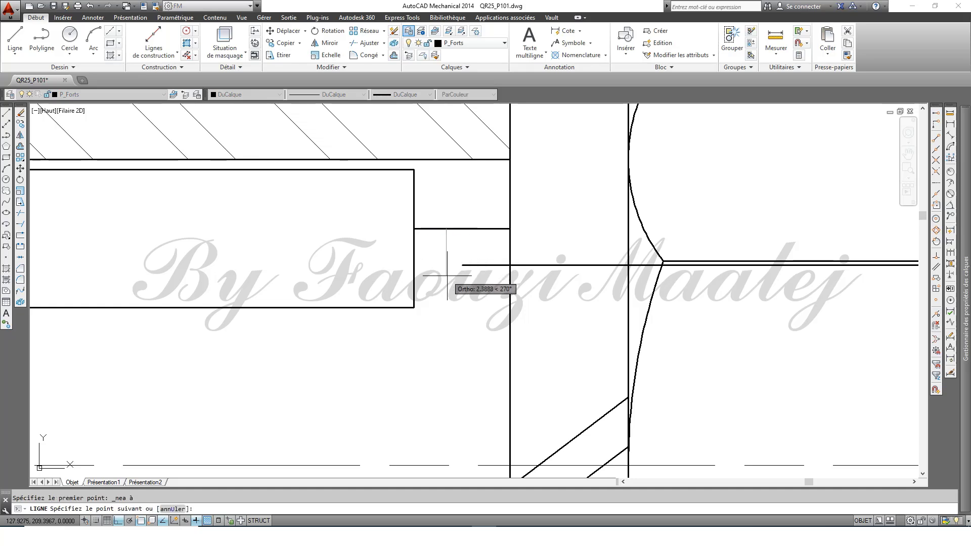
text(2.)
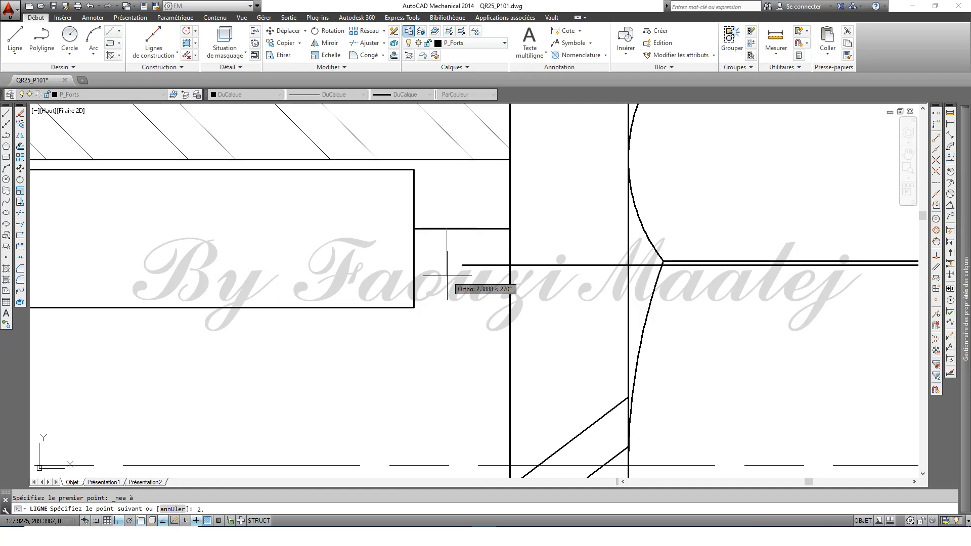
text(5)
key(Return)
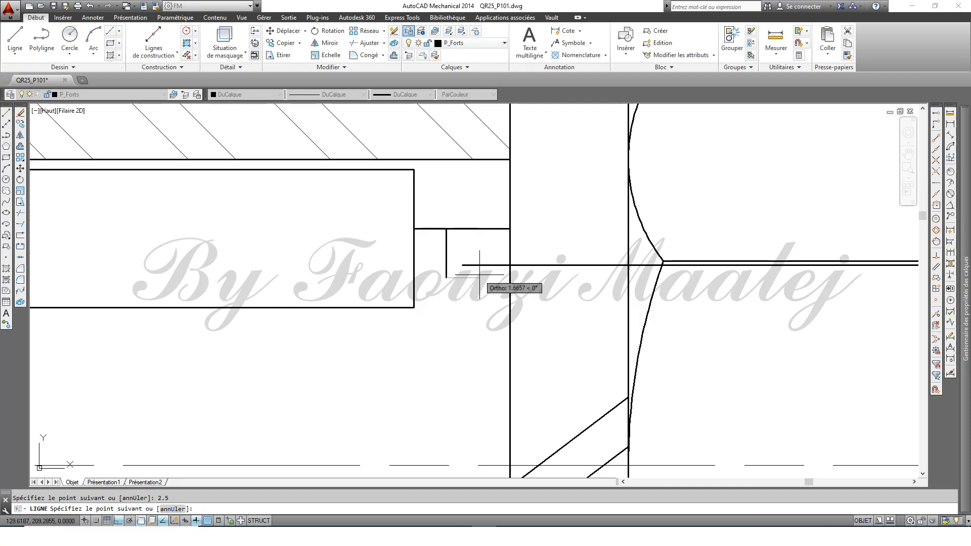
text(2)
key(Return)
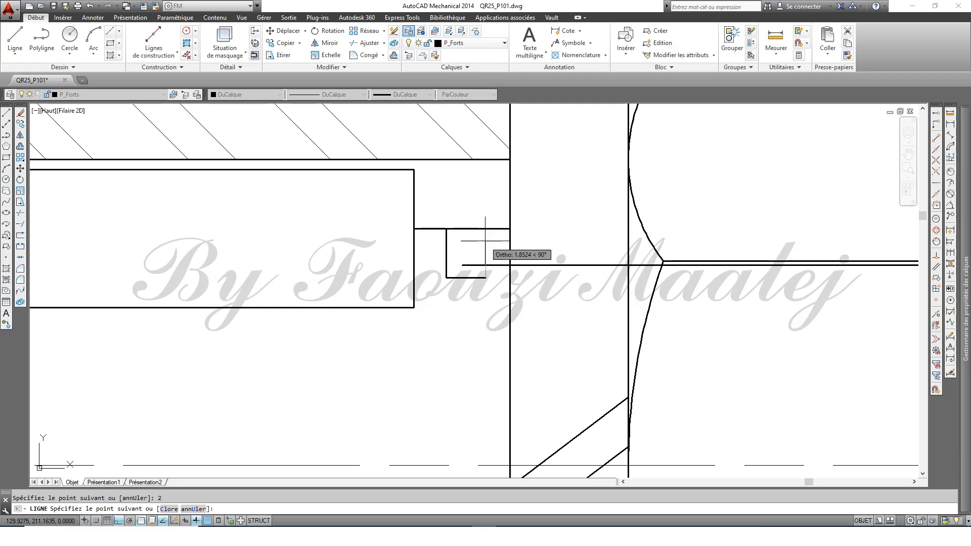
click(486, 228)
key(Escape)
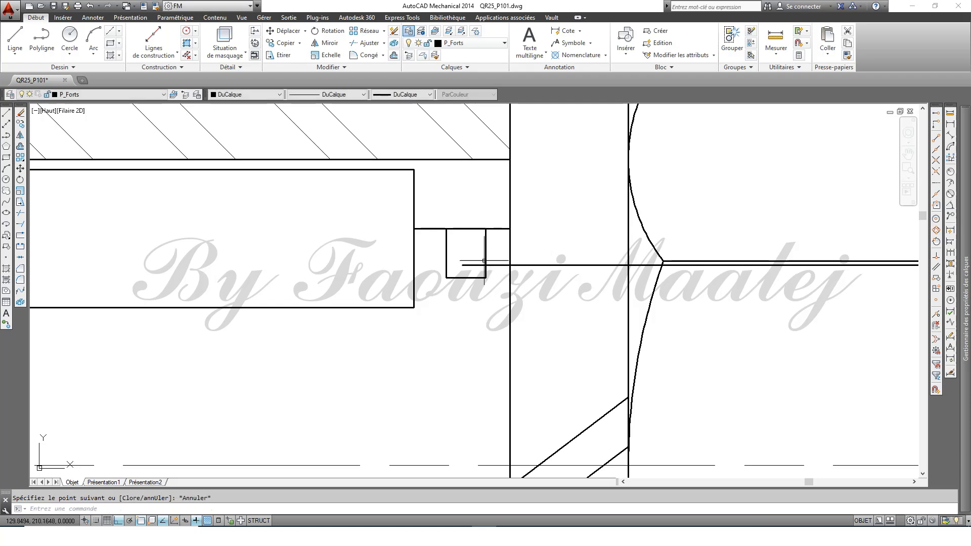
Step: Trim the horizontal thread line to the groove's right side and the pulley's right face, keeping only the short segment between them
click(509, 272)
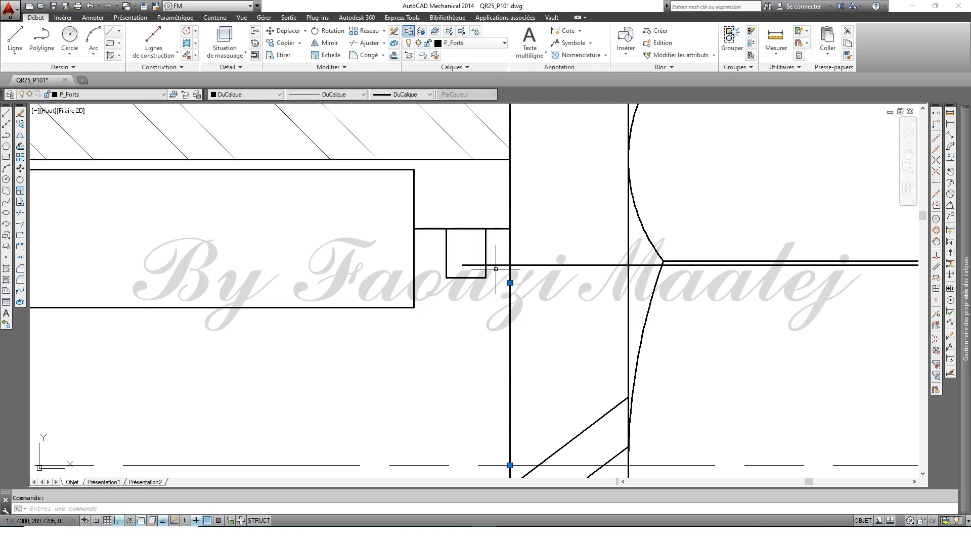
click(485, 256)
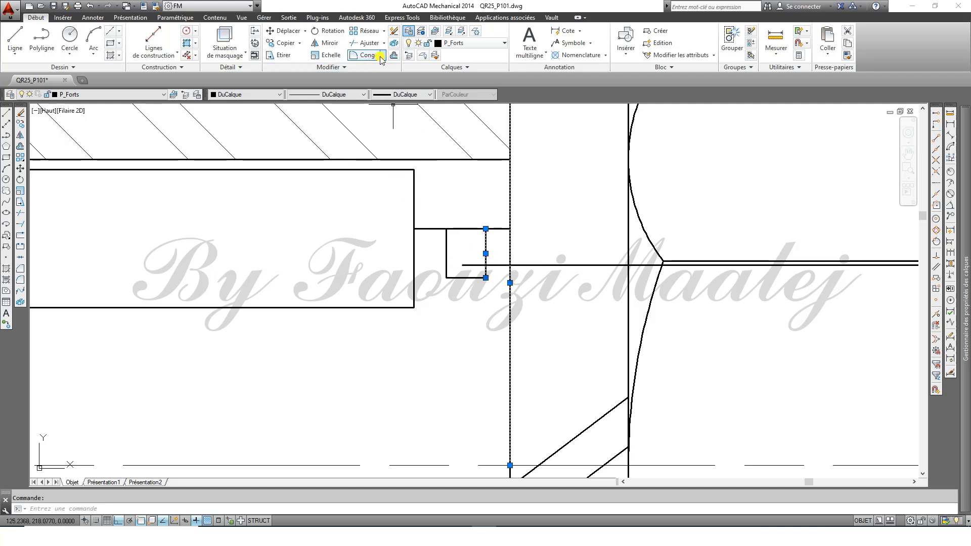
click(368, 42)
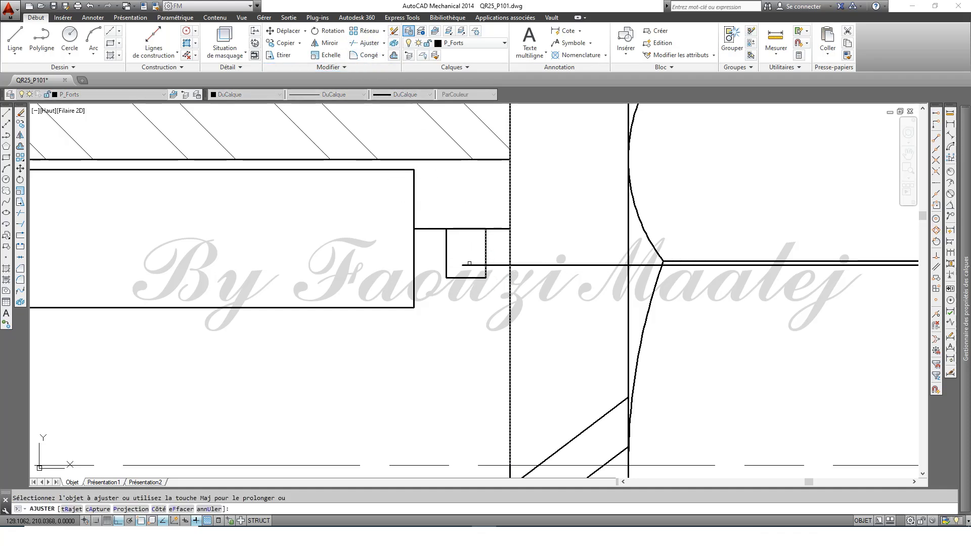
click(466, 265)
click(536, 262)
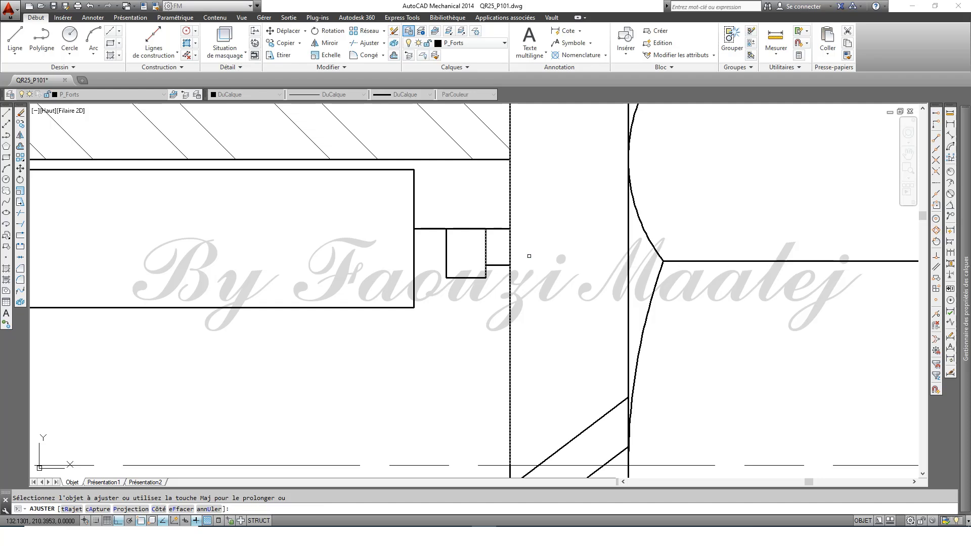
key(Escape)
Step: Match the short line beside the groove to the properties of the thin thread line at the shaft end
scroll(359, 237, down, 2)
scroll(359, 237, down, 2)
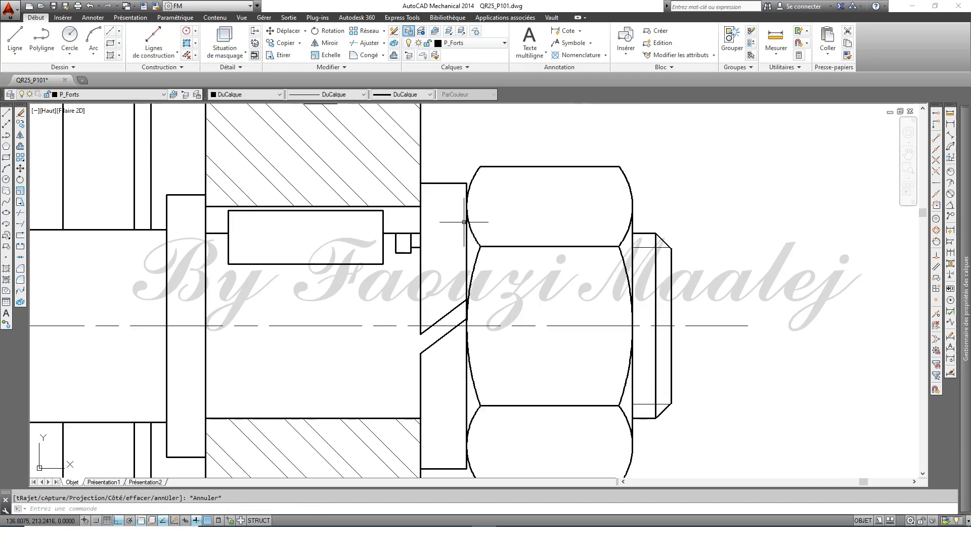
click(847, 55)
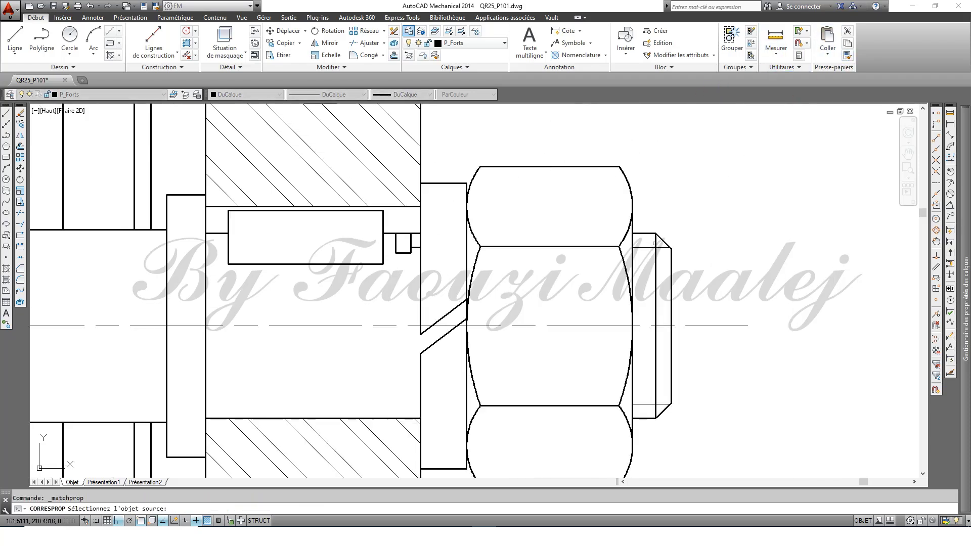
click(644, 249)
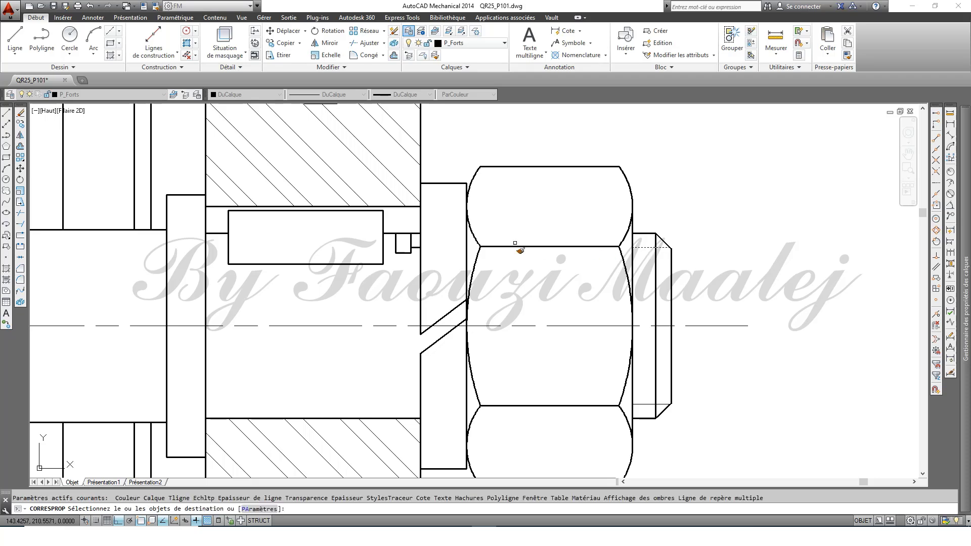
click(416, 247)
key(Escape)
Step: Mirror the groove and its short thread line about the shaft axis, keeping the originals
click(413, 260)
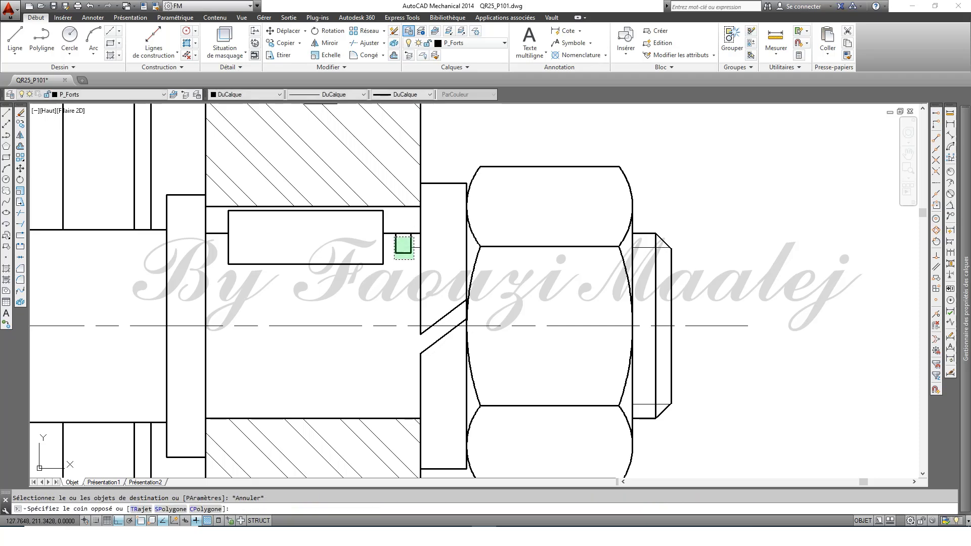
click(387, 236)
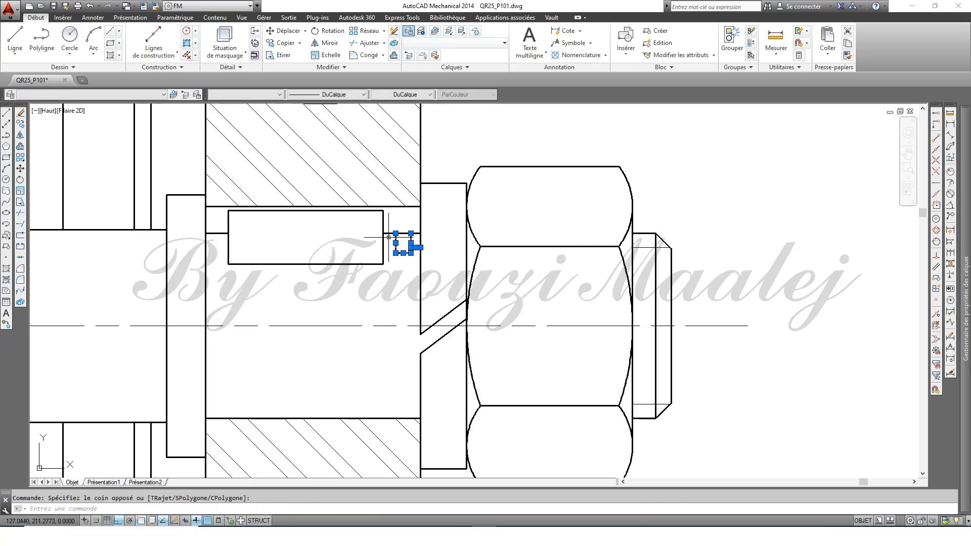
click(326, 42)
click(204, 326)
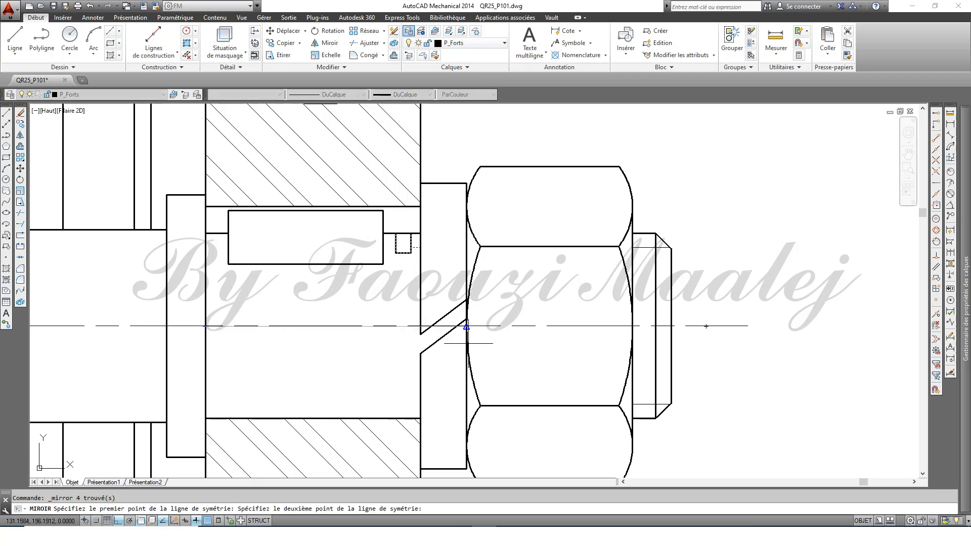
click(748, 328)
key(Return)
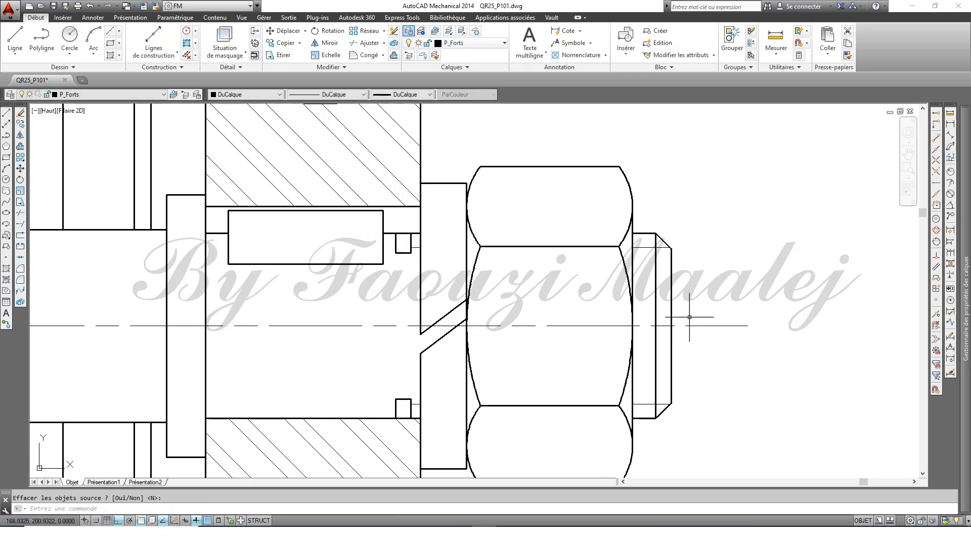
Step: Extend the vertical sides of the upper and lower grooves to the shaft axis so they join across the shaft
click(354, 326)
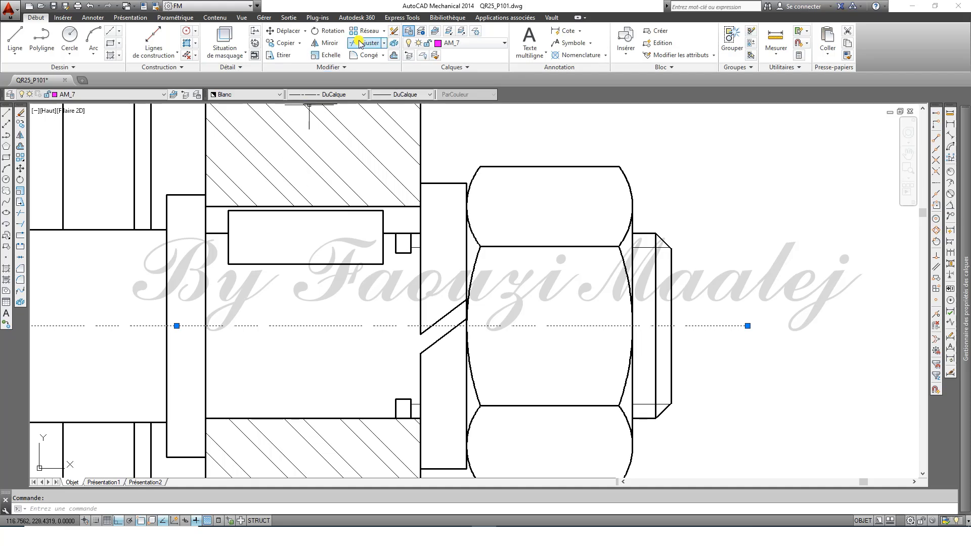
click(384, 43)
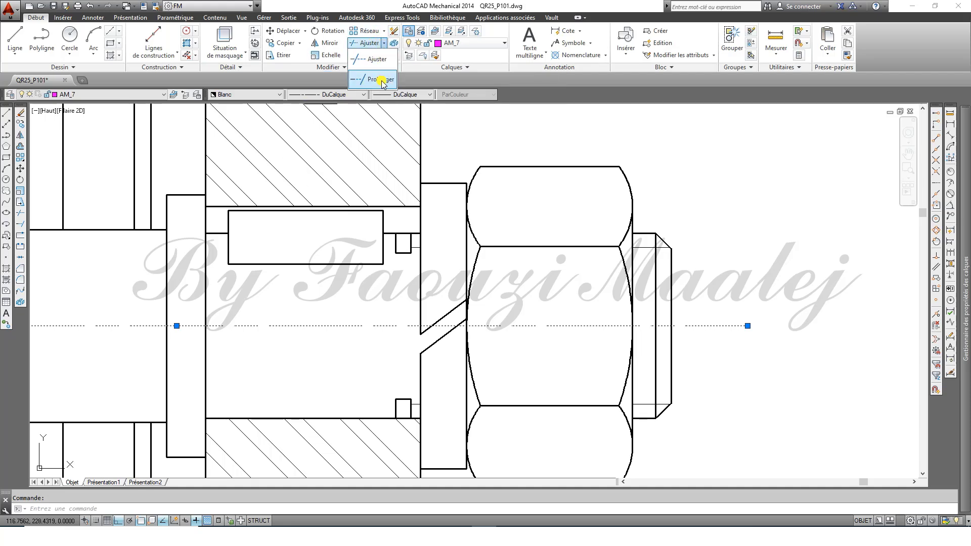
click(381, 79)
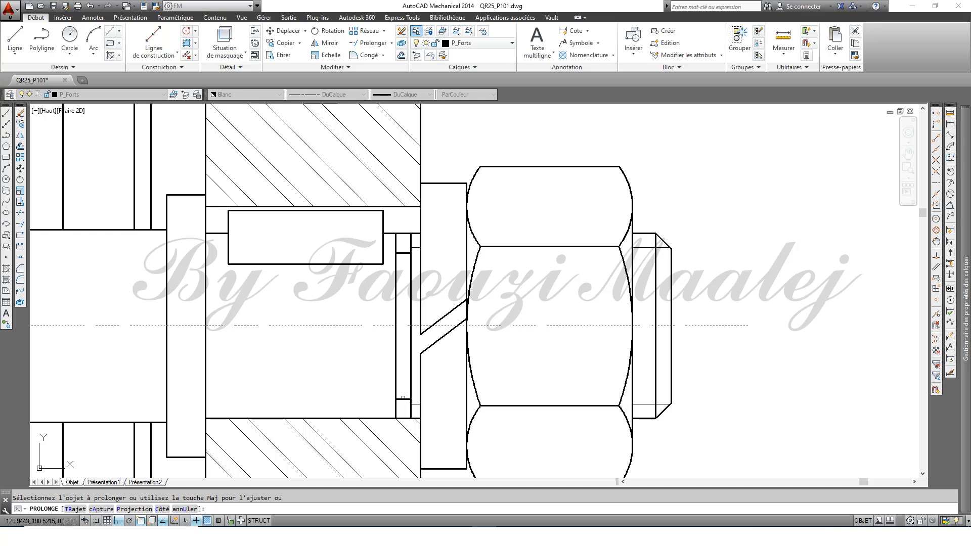
key(Escape)
Step: Turn ortho mode off and make Fin the current layer
key(F8)
scroll(354, 309, down, 2)
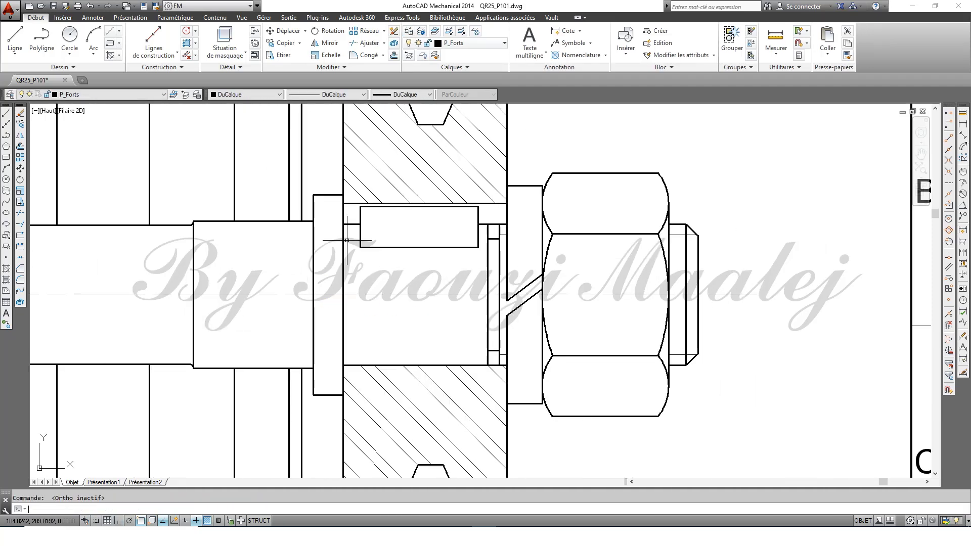
click(163, 95)
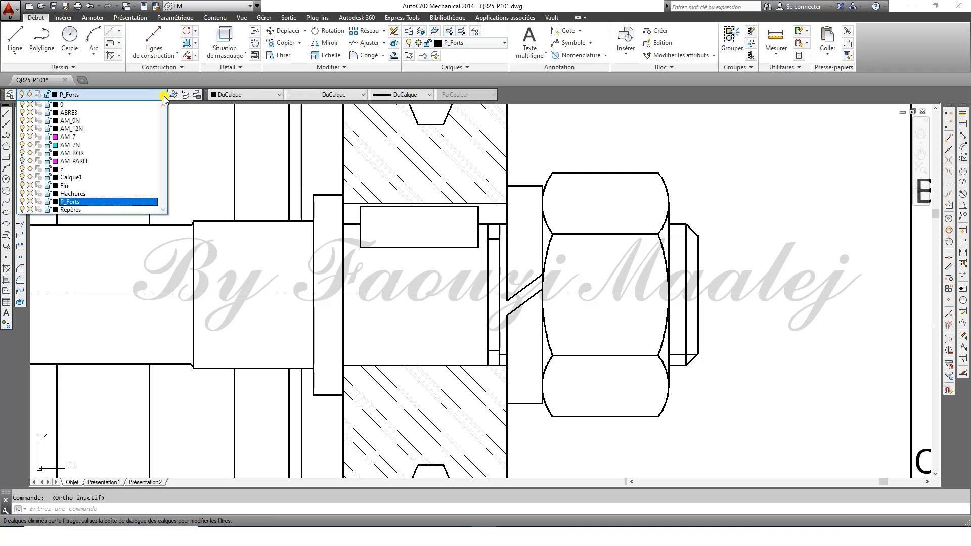
click(132, 186)
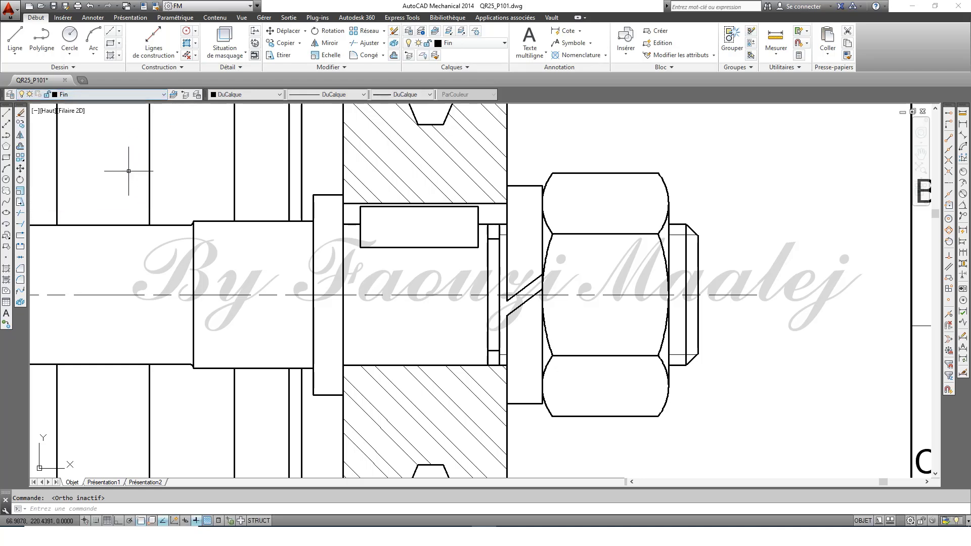
Step: Draw a fit-point spline break line around the underside of the key, starting and ending on the shaft's upper edge on either side
click(61, 67)
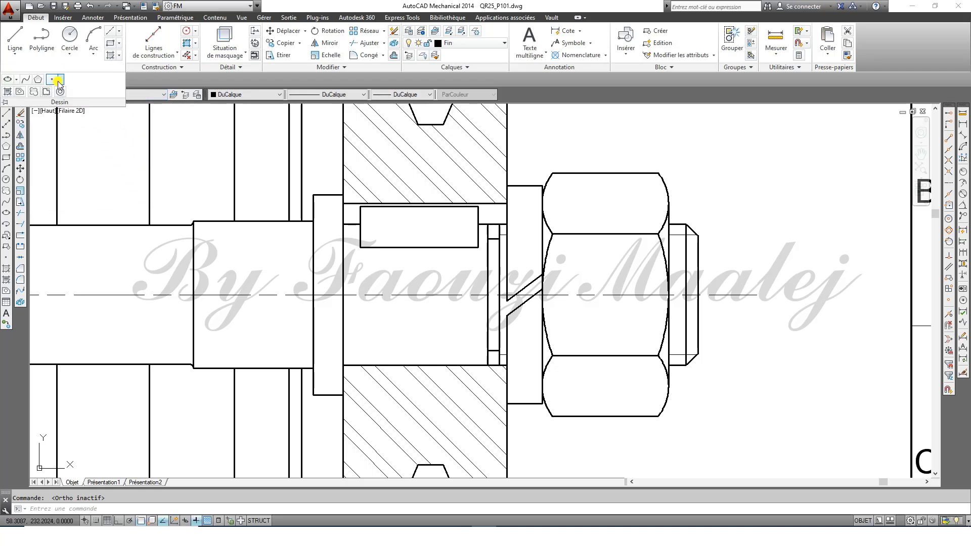
click(57, 81)
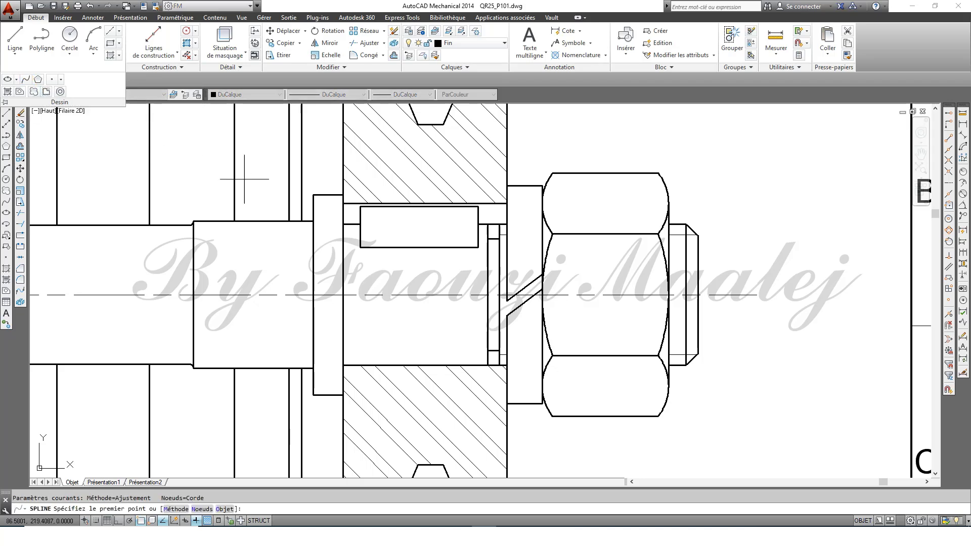
click(352, 224)
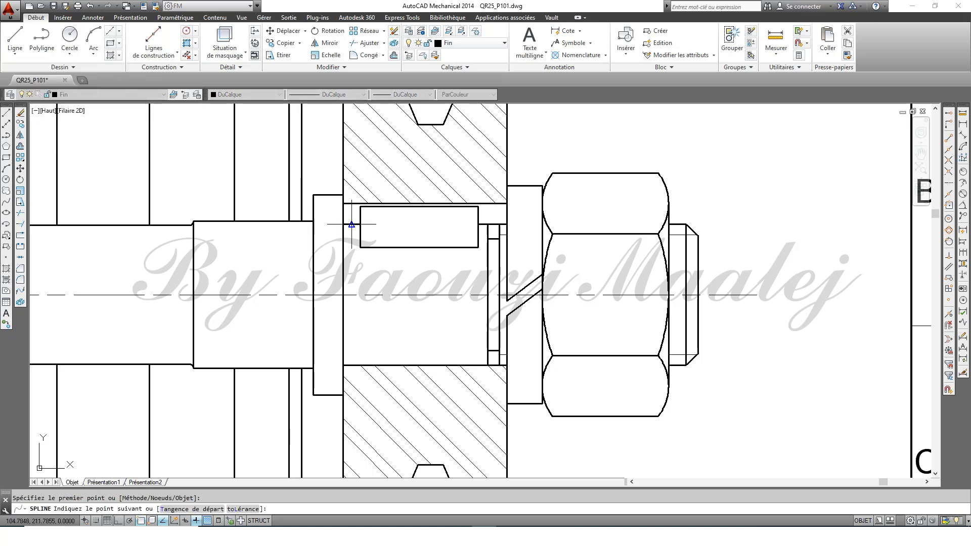
key(F3)
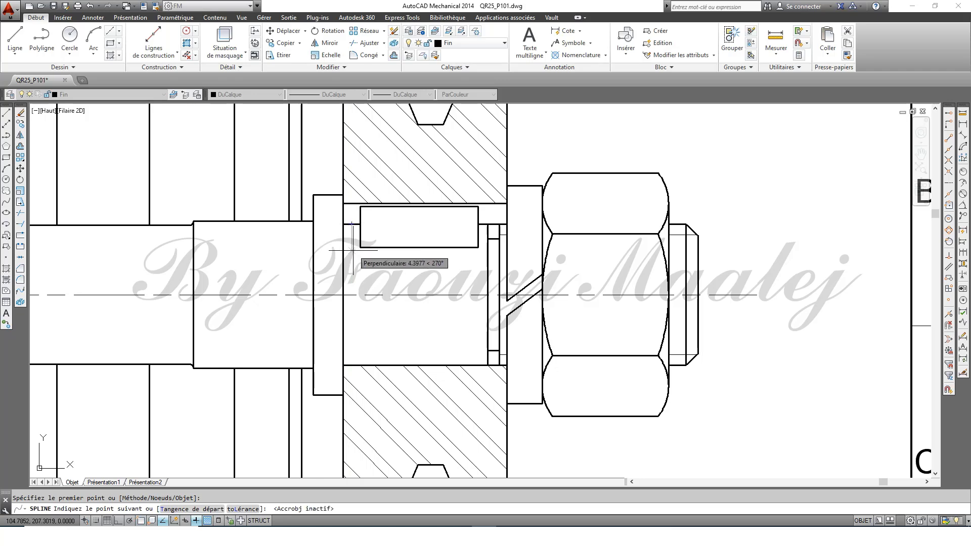
click(352, 252)
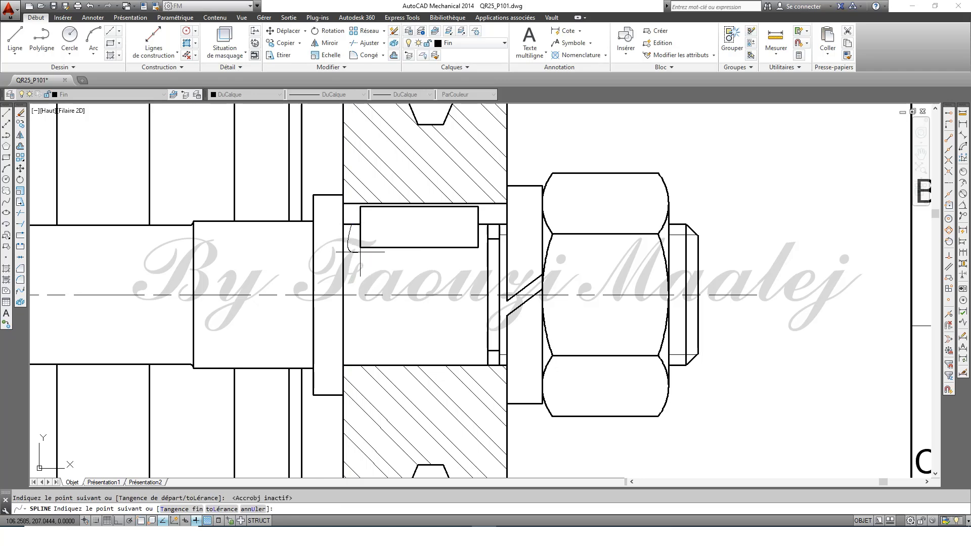
click(405, 252)
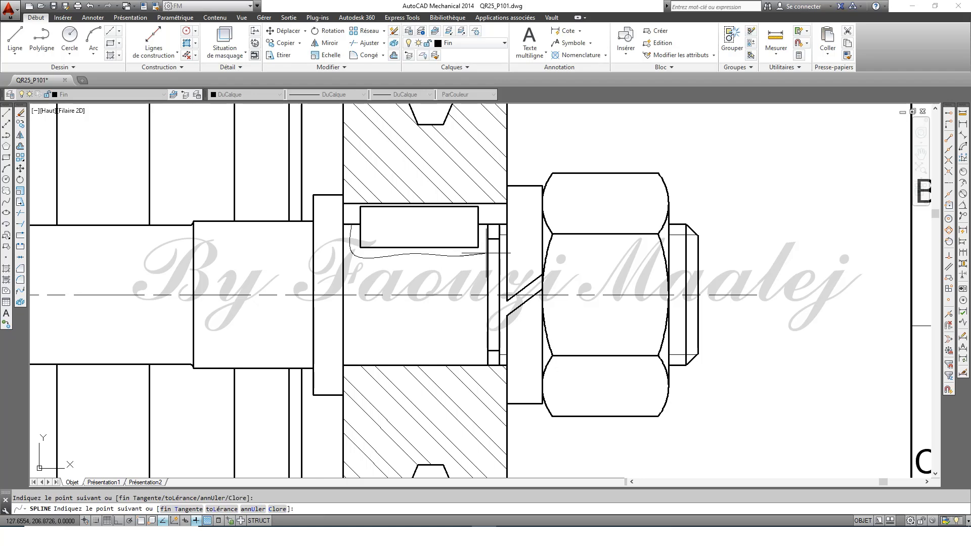
click(486, 253)
key(F3)
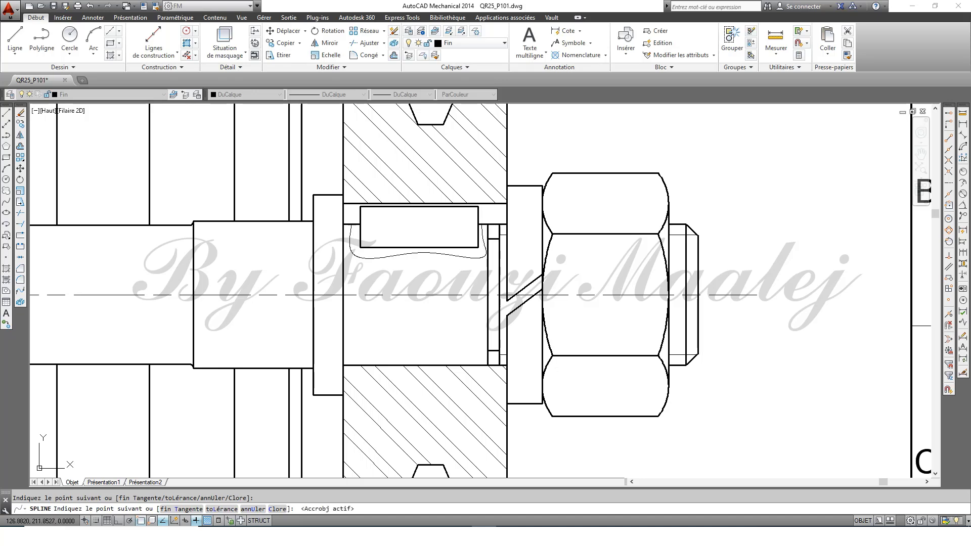
click(480, 226)
key(Return)
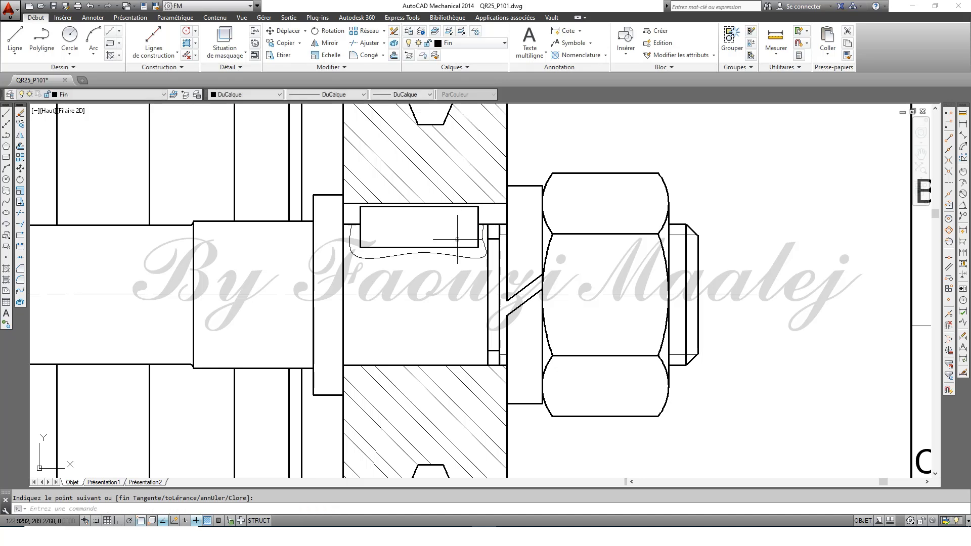
Step: Hatch the area between the key and the spline break line with the ANSI31 pattern at scale 0.5
click(7, 268)
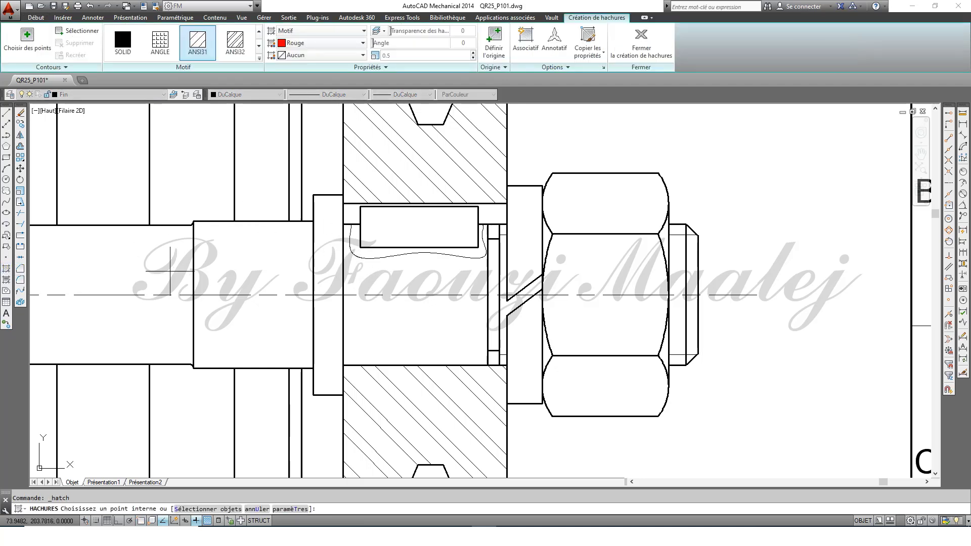
click(379, 249)
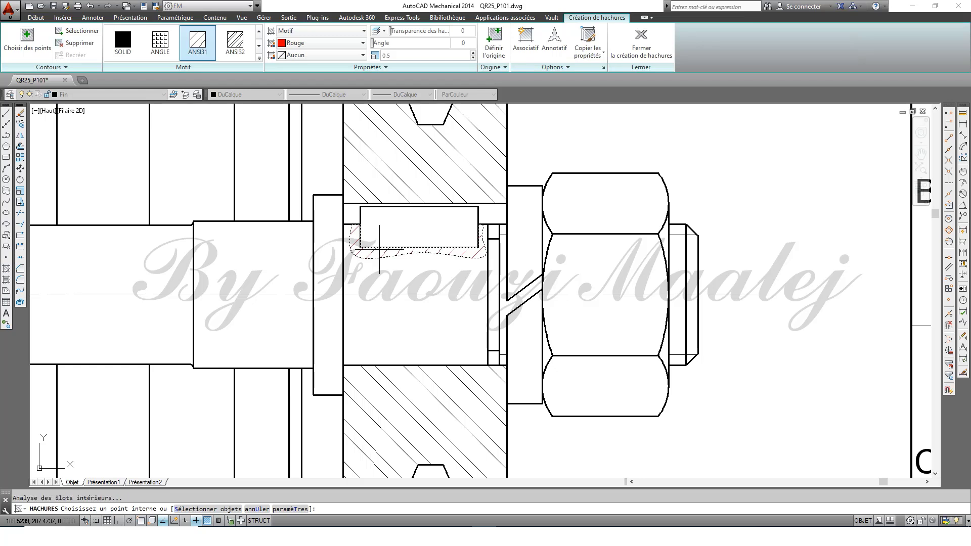
key(Return)
scroll(467, 327, down, 2)
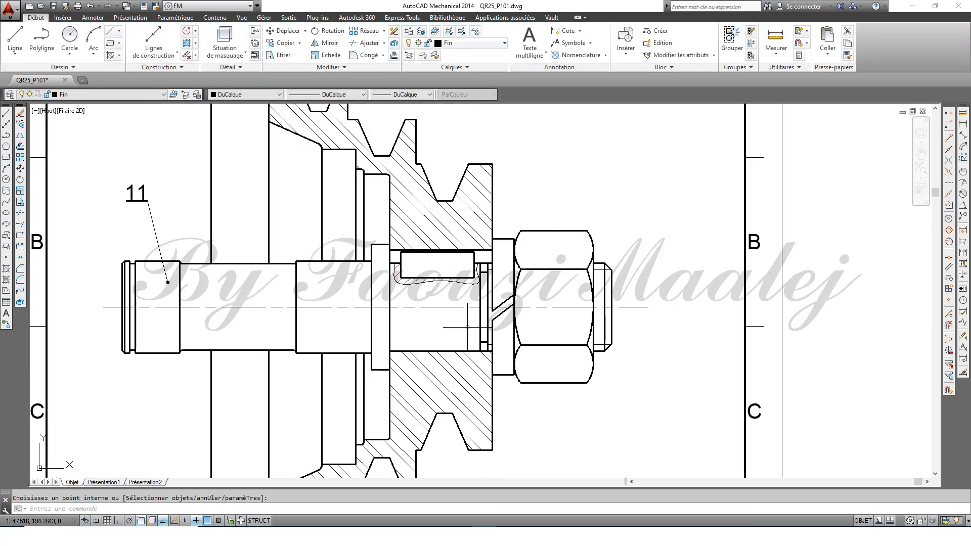
Step: Extend the shaft collar's short upper and lower edges to the left face of the pulley hub
scroll(467, 328, down, 2)
mouse_move(467, 327)
middle_down()
mouse_move(506, 312)
mouse_move(508, 286)
mouse_move(491, 308)
middle_up()
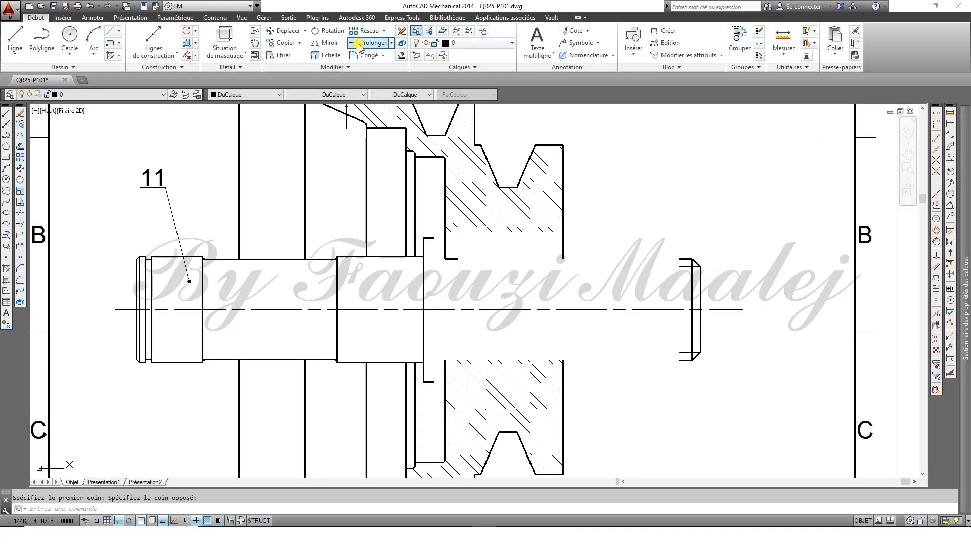
click(359, 45)
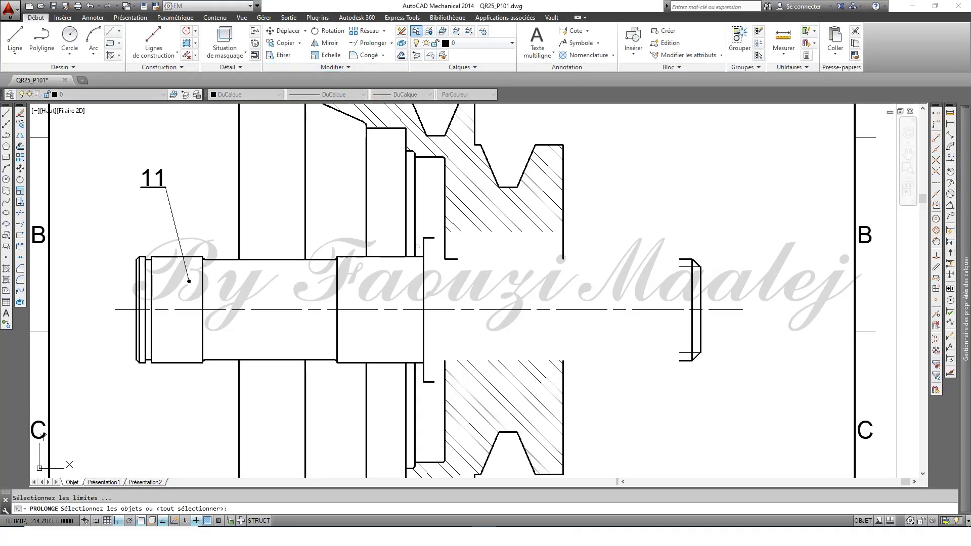
click(445, 249)
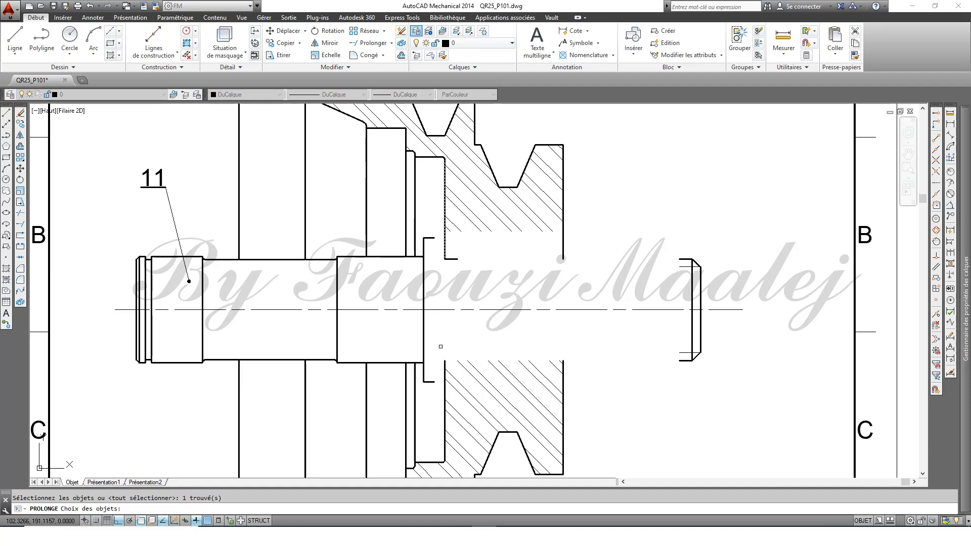
click(443, 363)
click(444, 363)
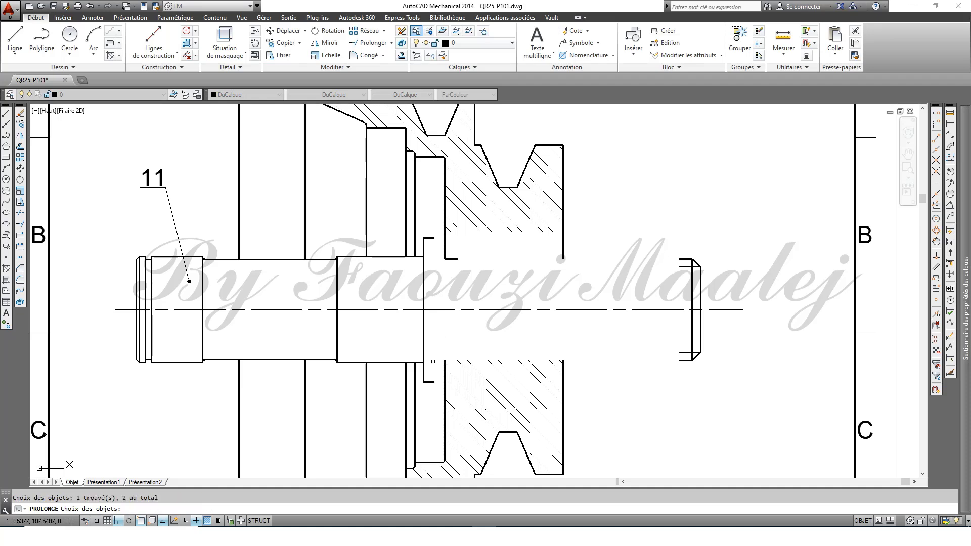
key(Return)
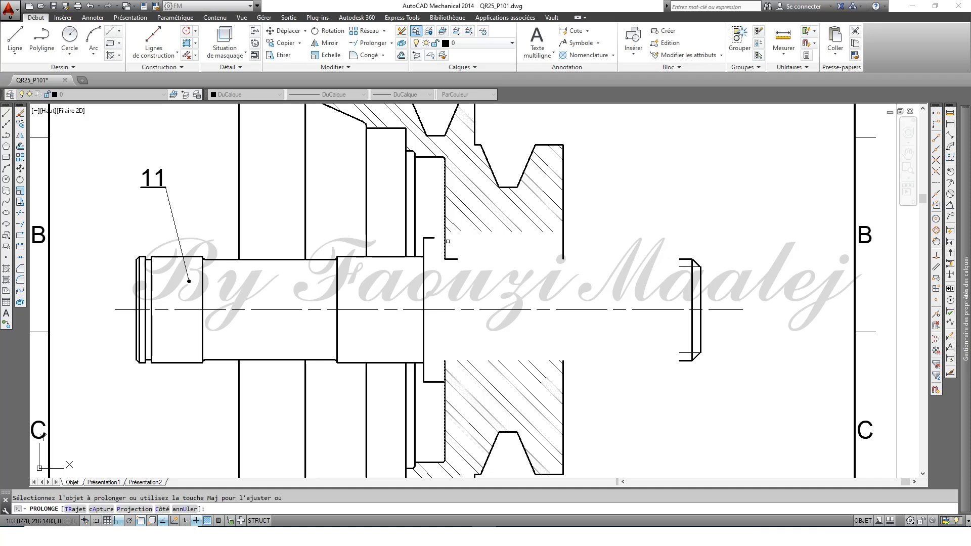
click(432, 238)
key(Return)
Step: Make P_Forts the current layer and draw a vertical line closing the collar's right side between its upper and lower edge ends
click(474, 43)
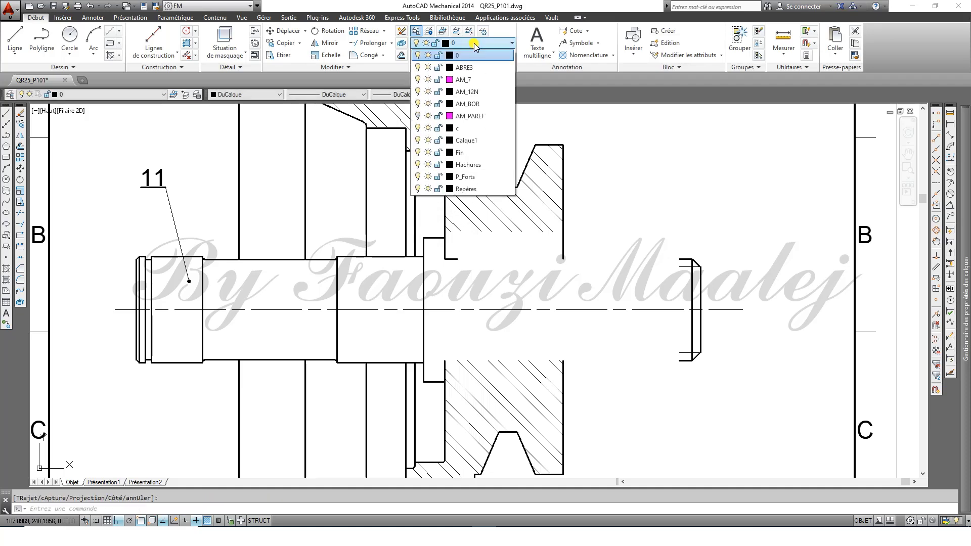
click(475, 176)
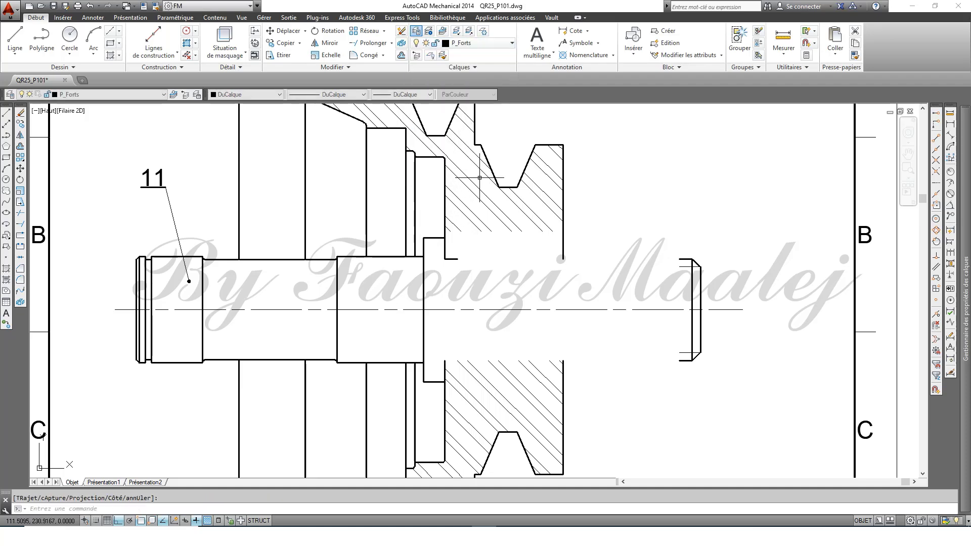
click(15, 38)
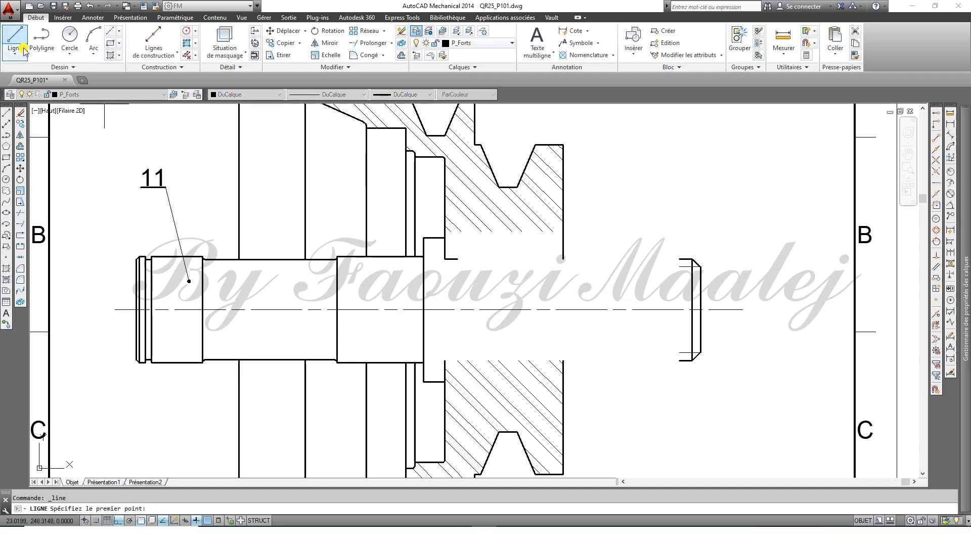
click(444, 237)
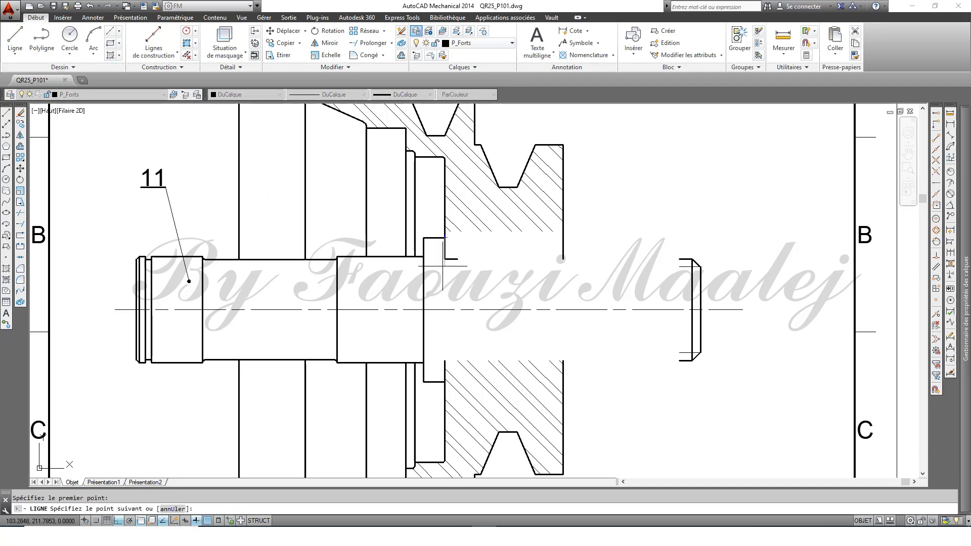
click(445, 382)
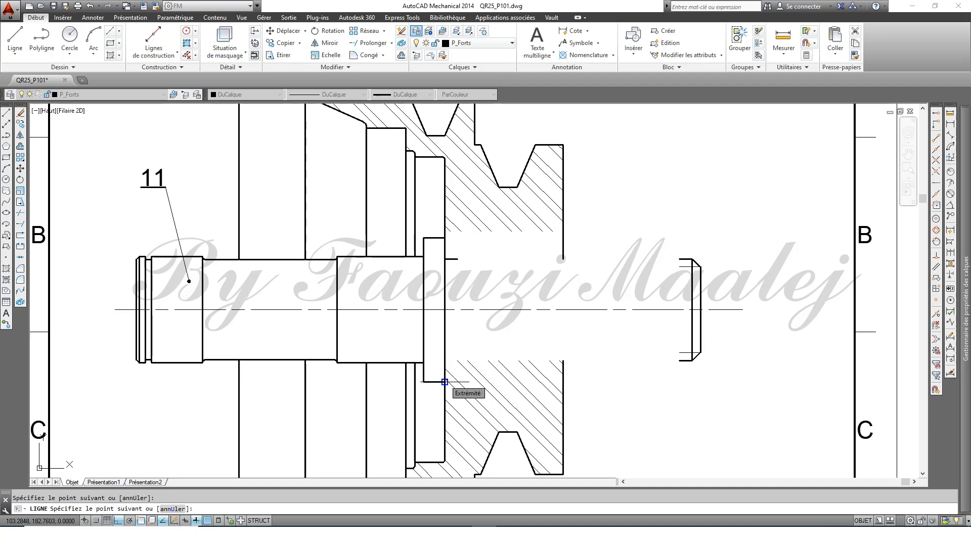
key(Escape)
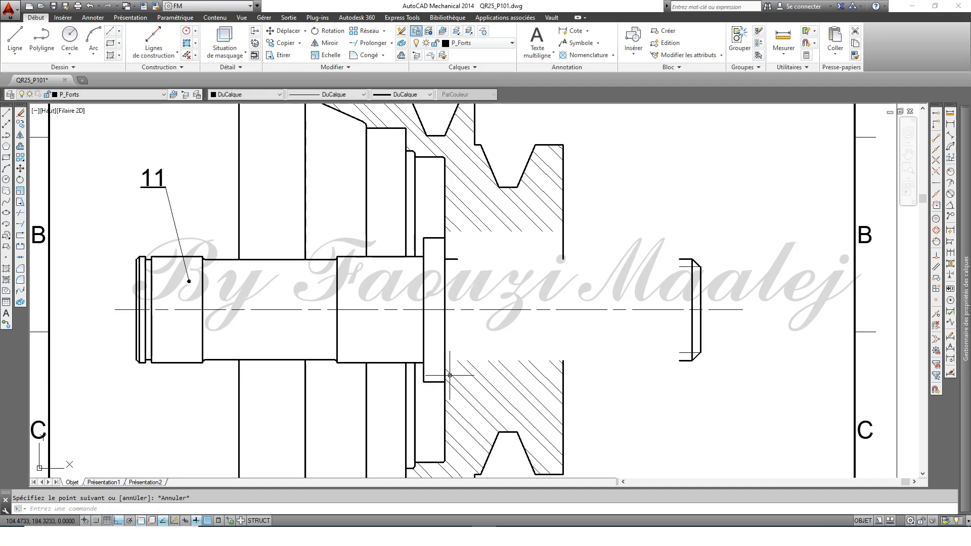
Step: Mirror the short upper shaft edge beside the collar about the shaft centreline, keeping the source line
click(451, 259)
mouse_move(453, 260)
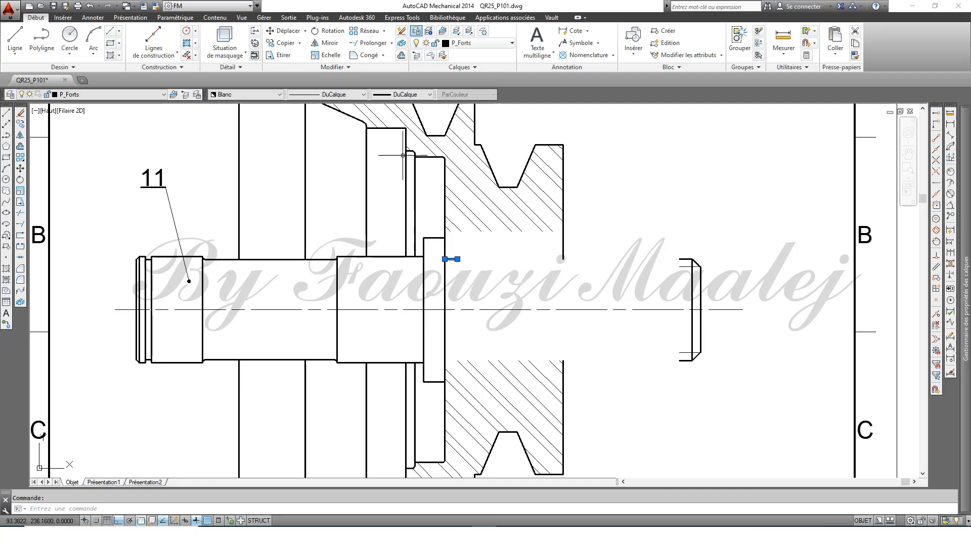
click(315, 44)
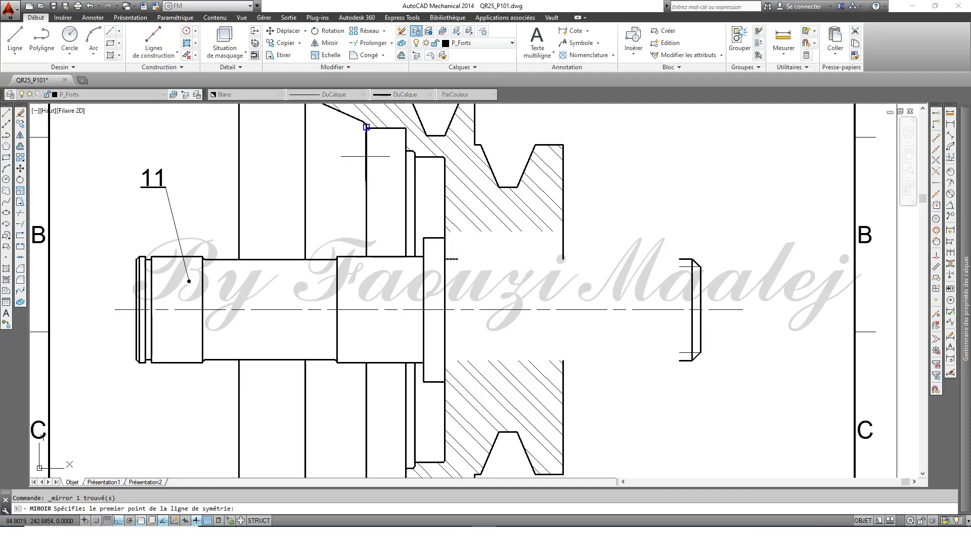
click(444, 310)
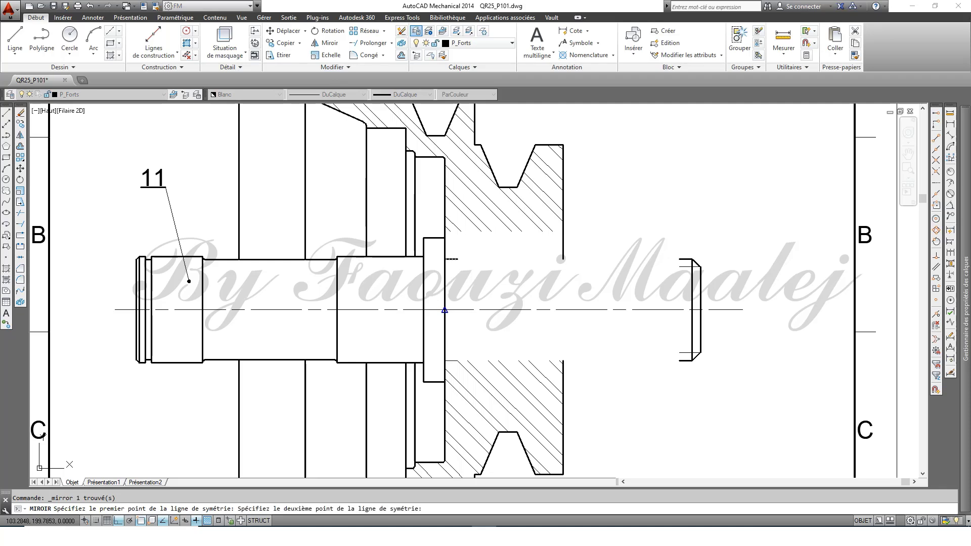
click(563, 322)
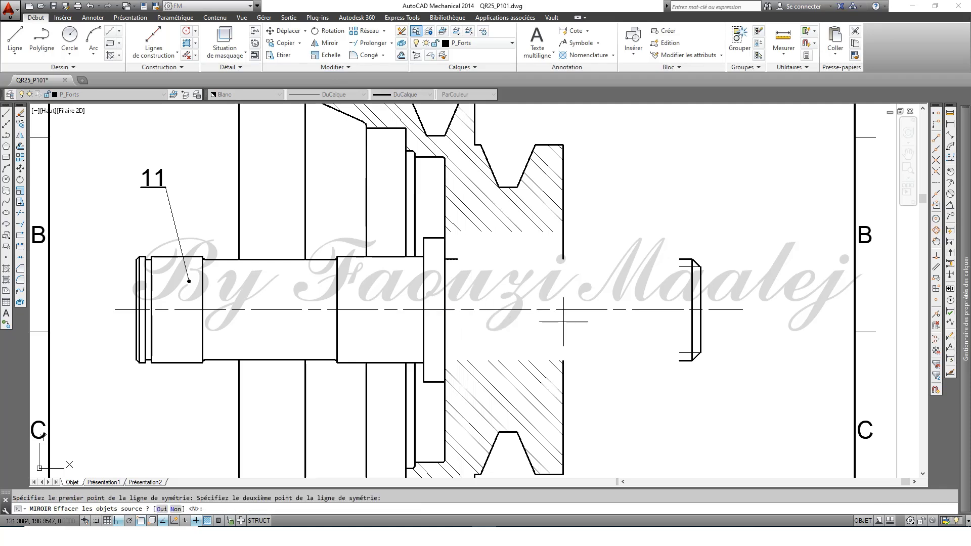
key(Return)
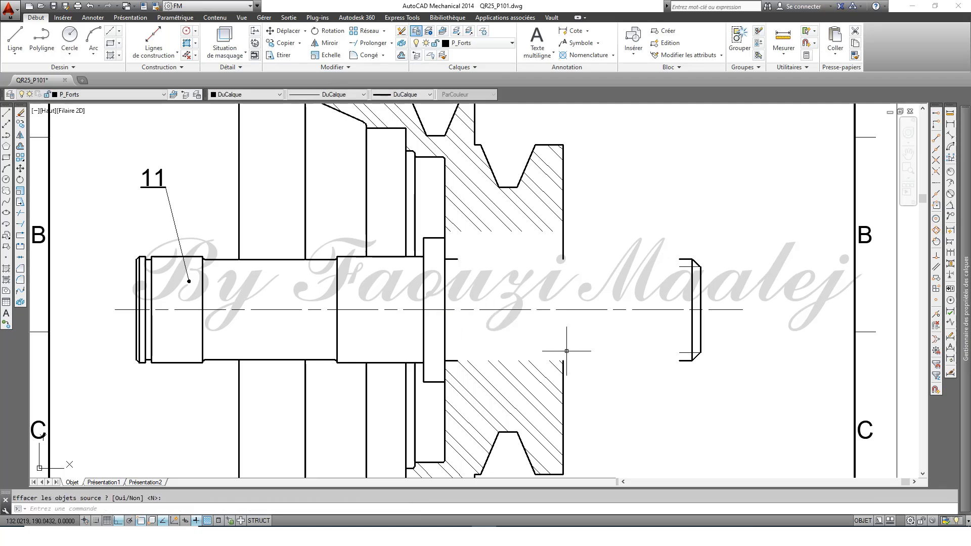
Step: Extend the short lower shaft edge to the right face of the pulley hub
click(564, 369)
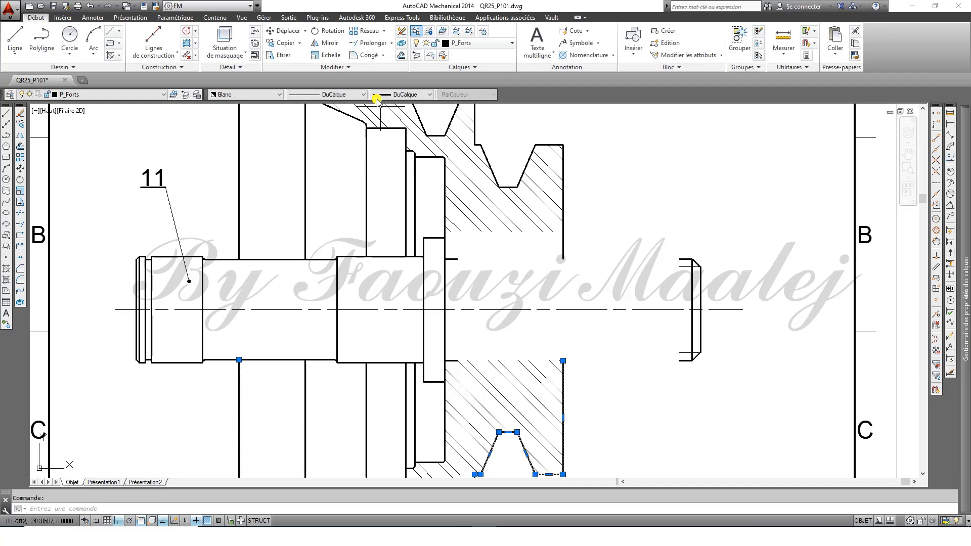
click(365, 43)
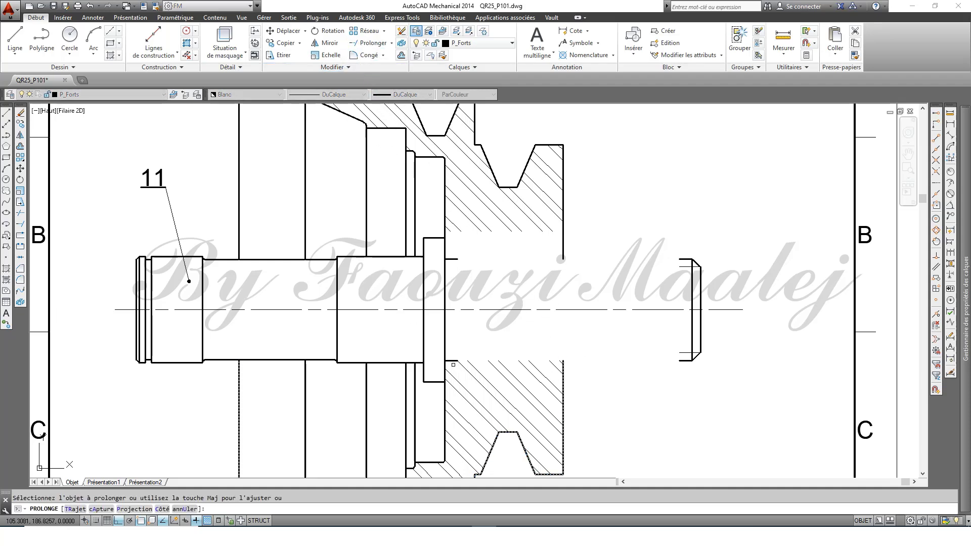
click(454, 360)
key(Escape)
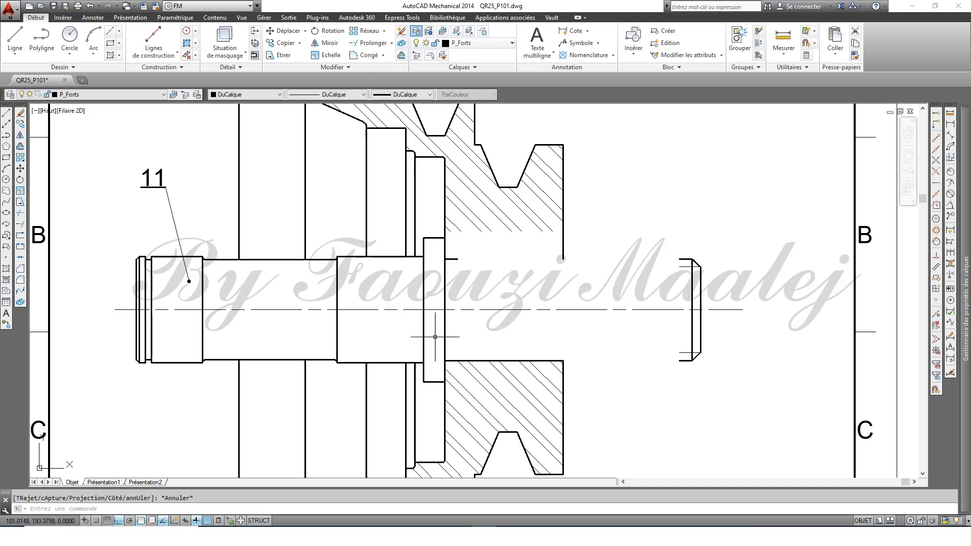
Step: Start a shaft key insertion using a mid-shaft parallel key in front view, standard NF E 22-177 A
click(207, 20)
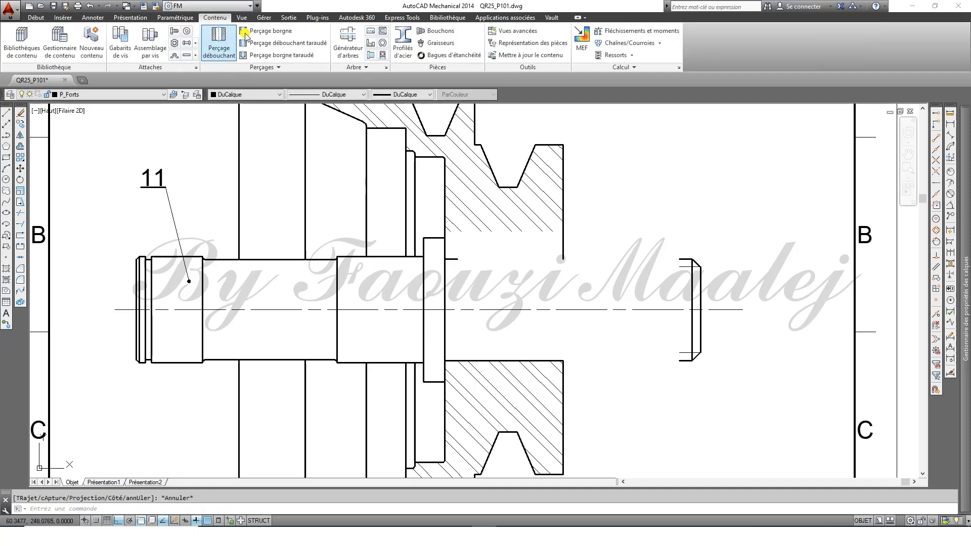
click(367, 67)
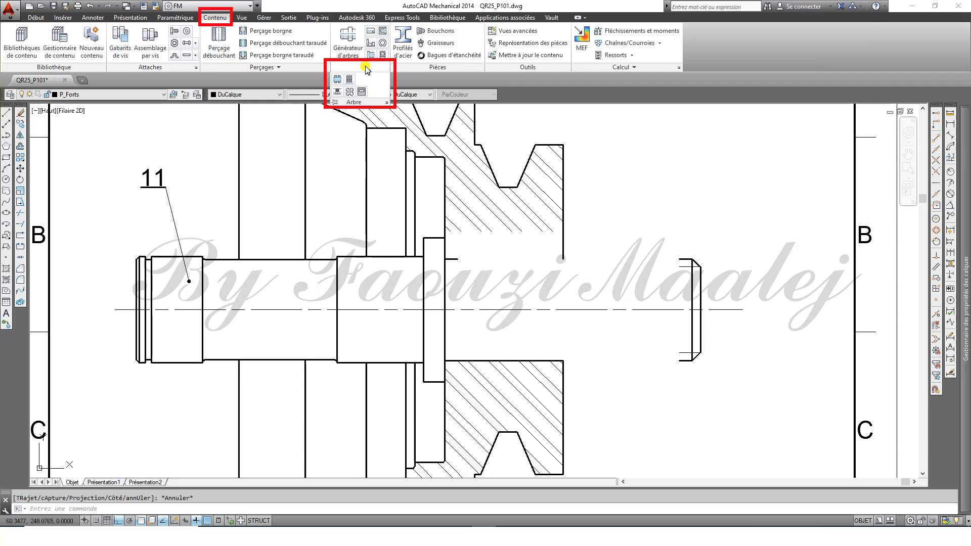
click(362, 92)
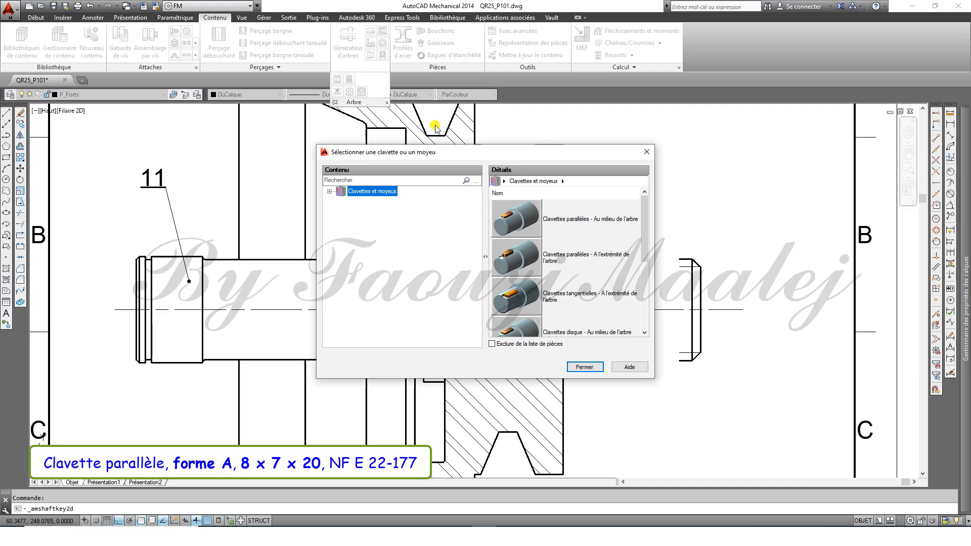
double_click(530, 232)
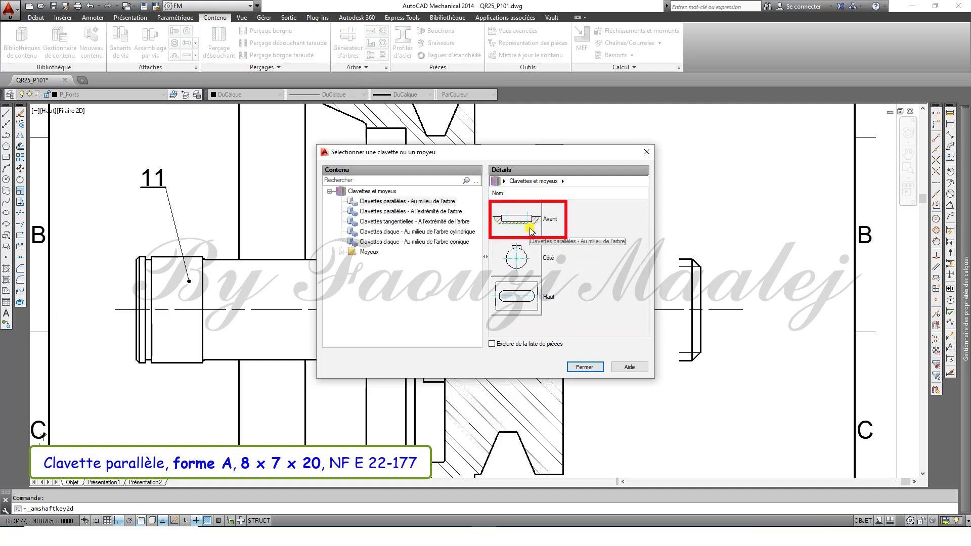
double_click(529, 232)
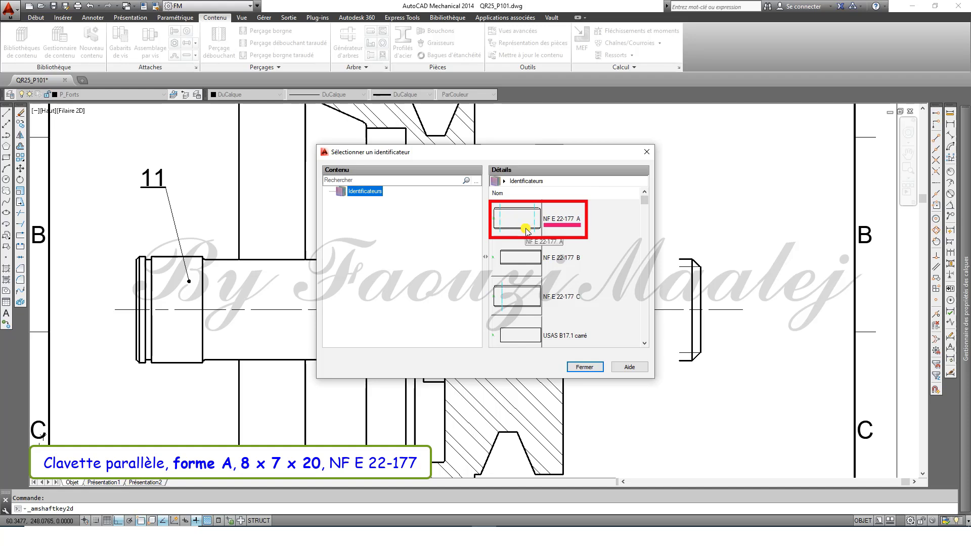
double_click(525, 230)
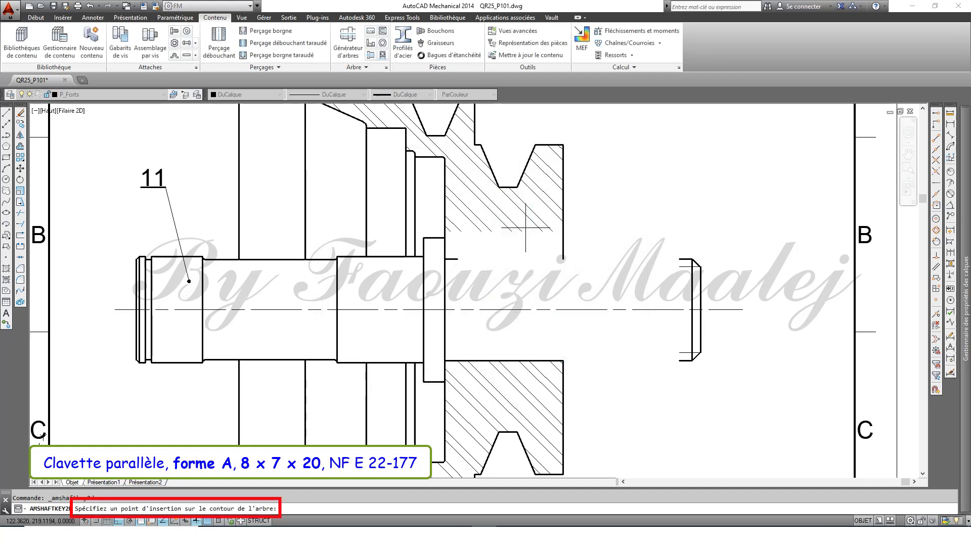
Step: Place the key from the end of the short upper shaft edge, referenced to the shaft centreline, with size A, 8 x 7 x 20
click(461, 259)
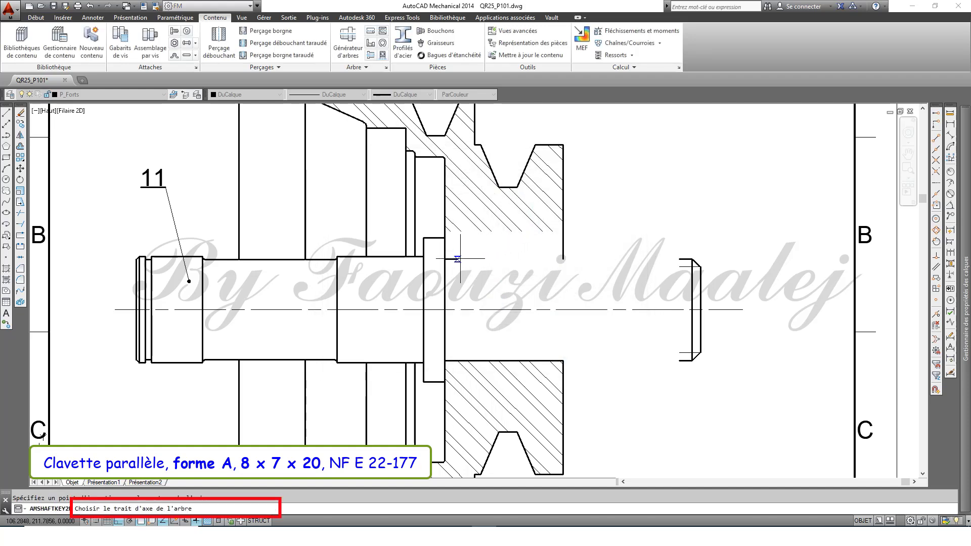
click(509, 309)
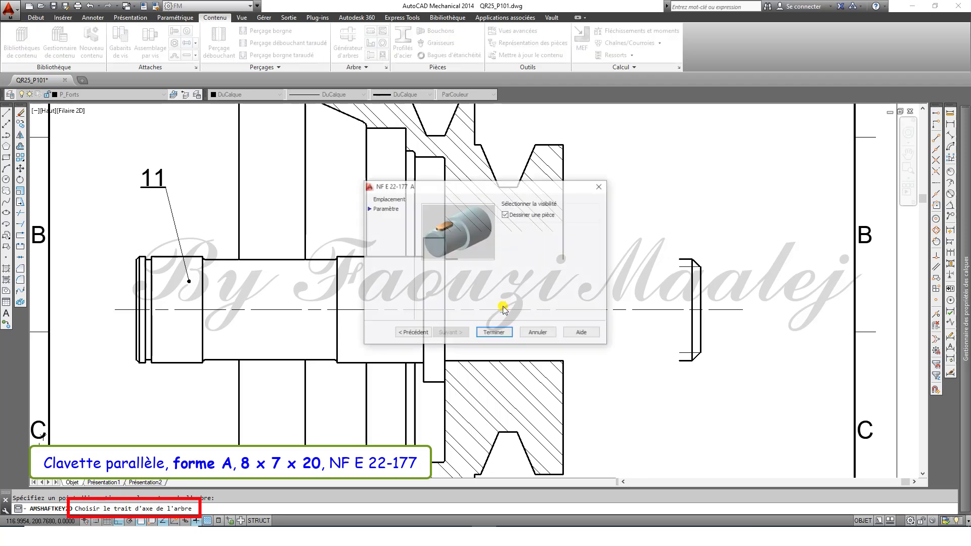
click(494, 333)
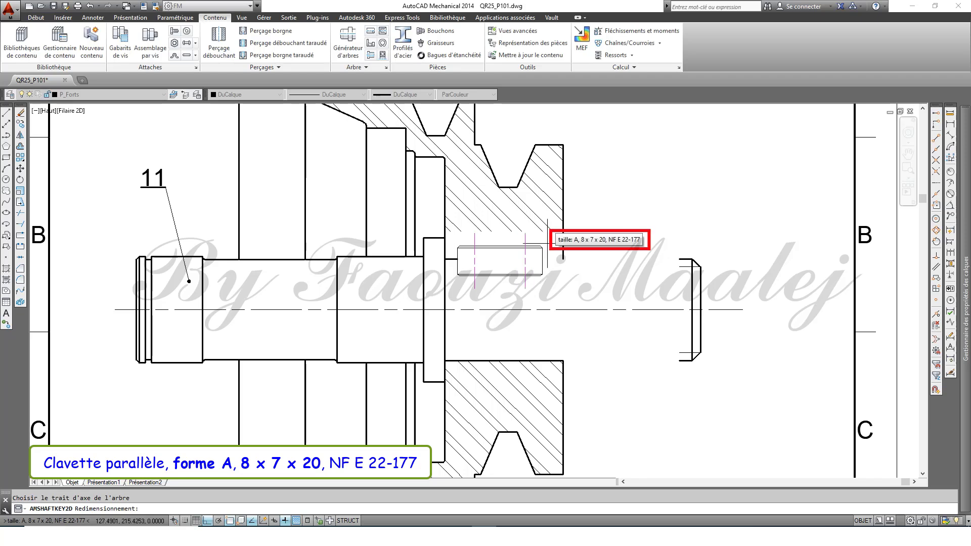
click(547, 244)
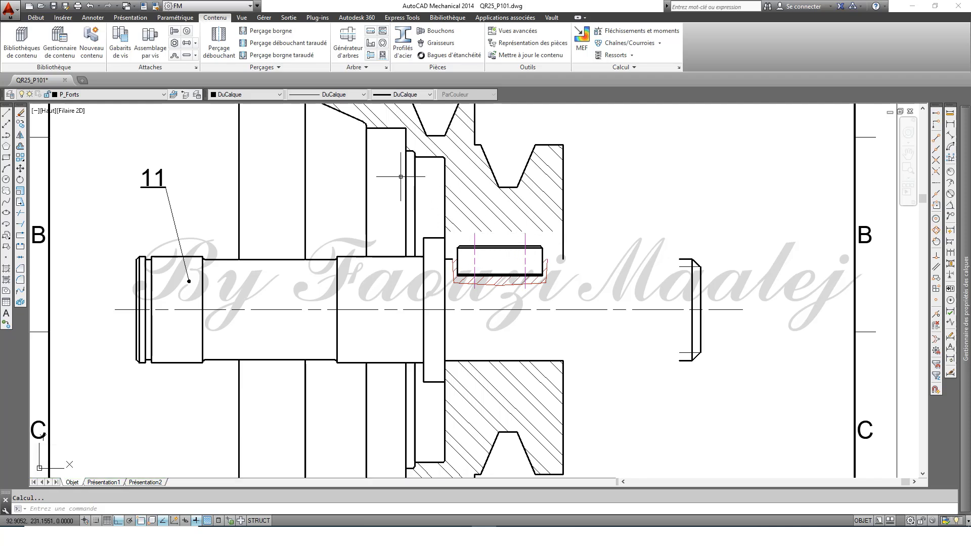
Step: Add a horizontal construction line along the top edge of the key
click(38, 18)
click(145, 59)
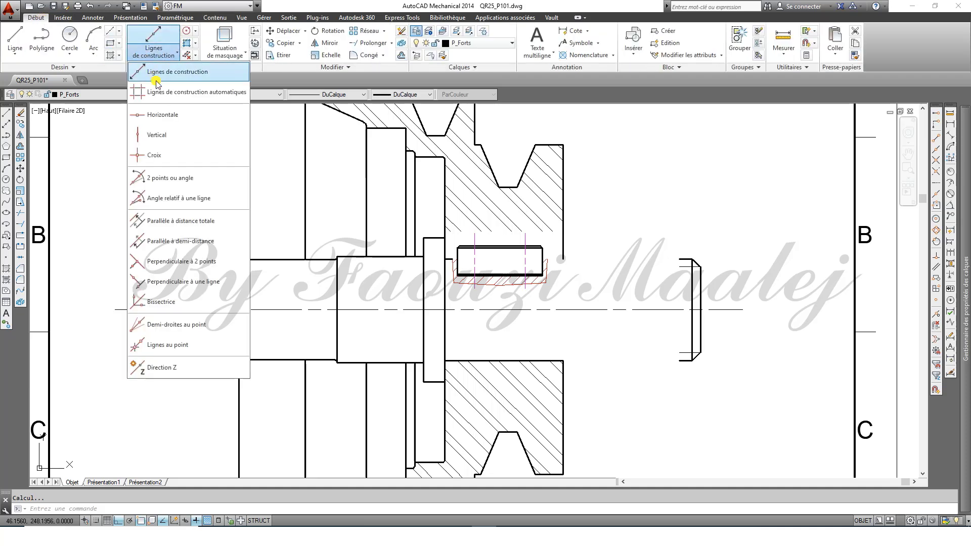
click(152, 112)
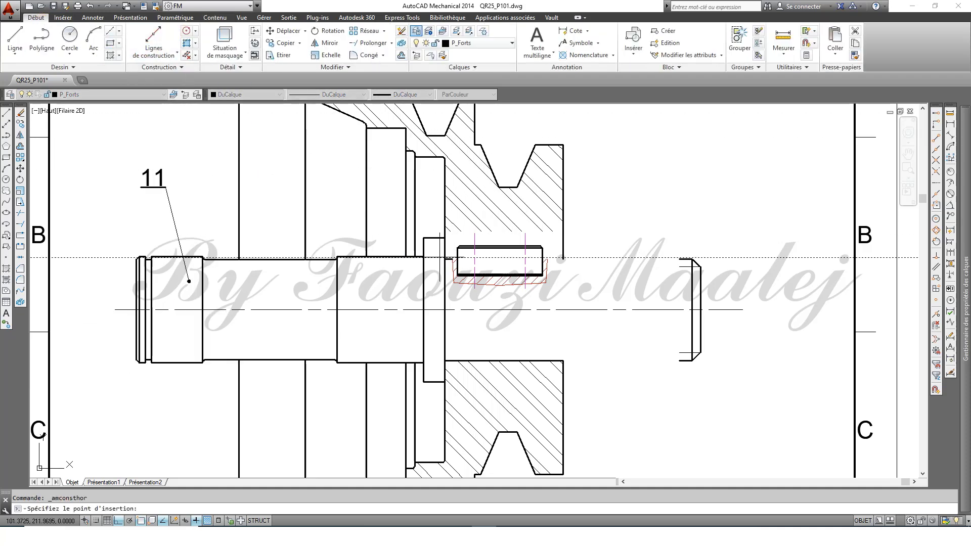
scroll(455, 248, up, 4)
click(456, 250)
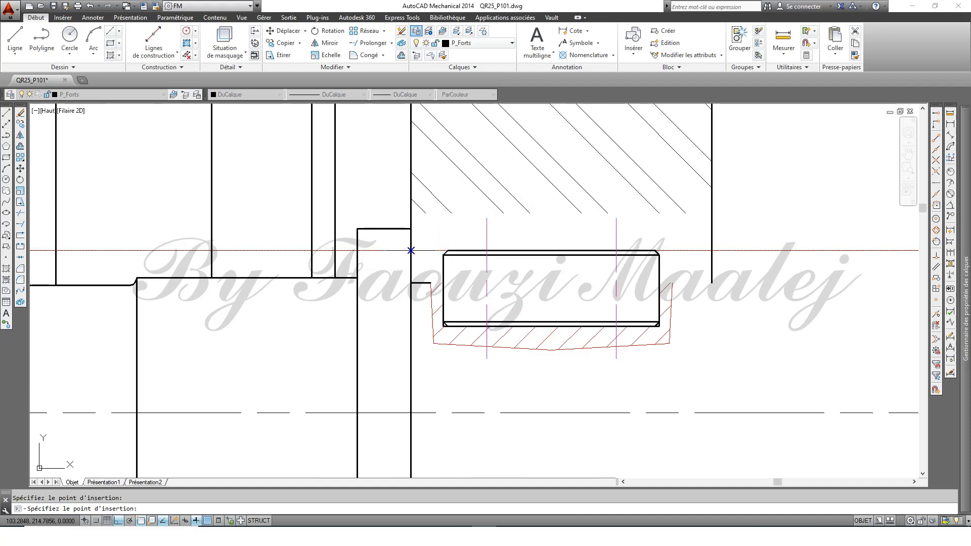
key(Escape)
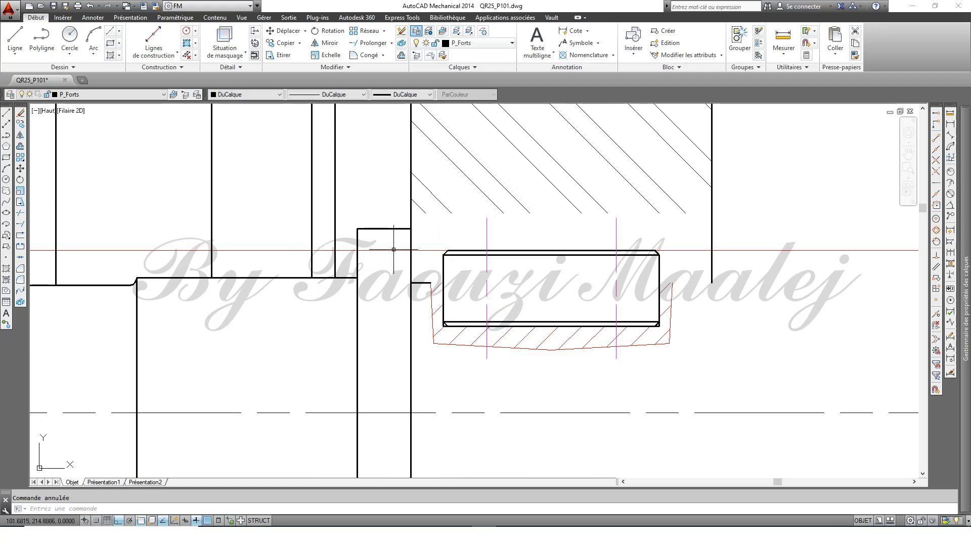
Step: Offset the construction line at the key's top edge upward by 0.5
click(401, 56)
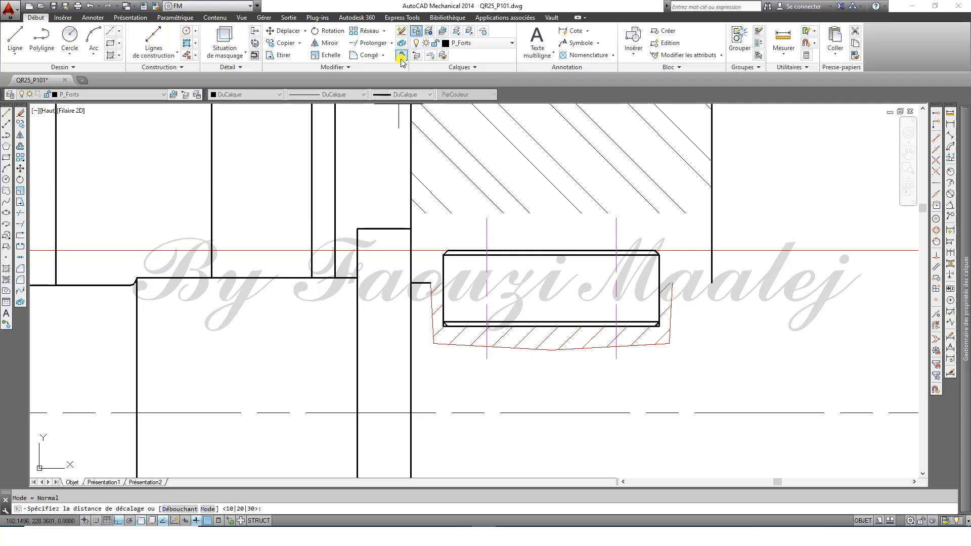
text(0.5)
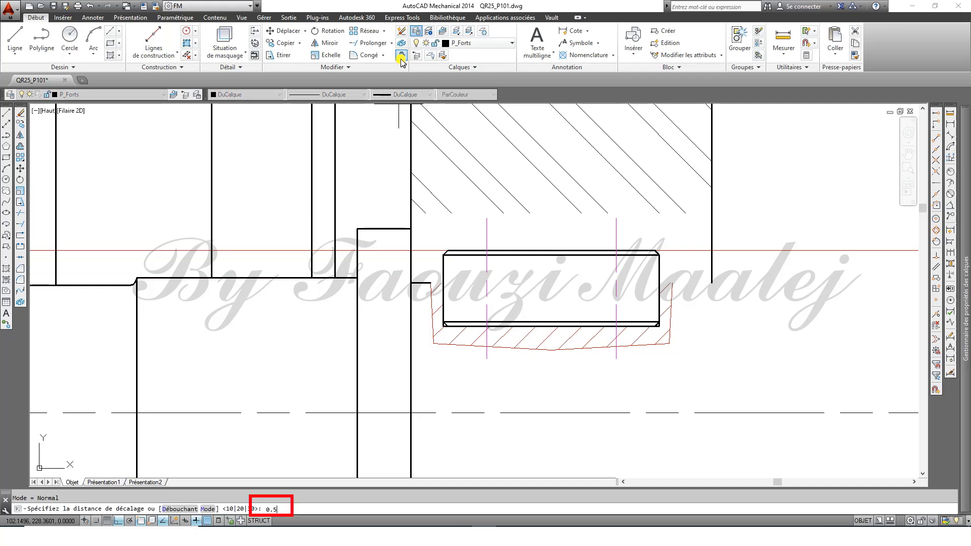
key(Return)
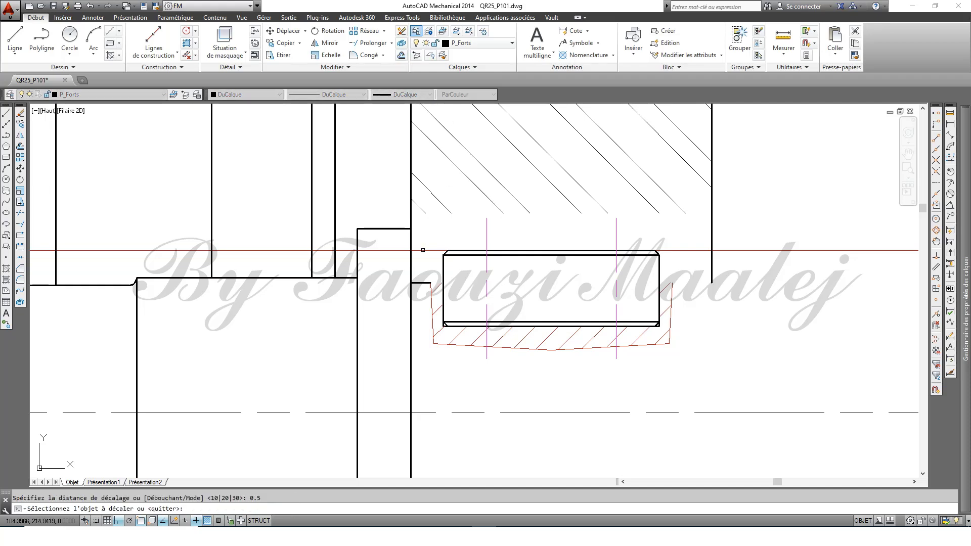
click(423, 250)
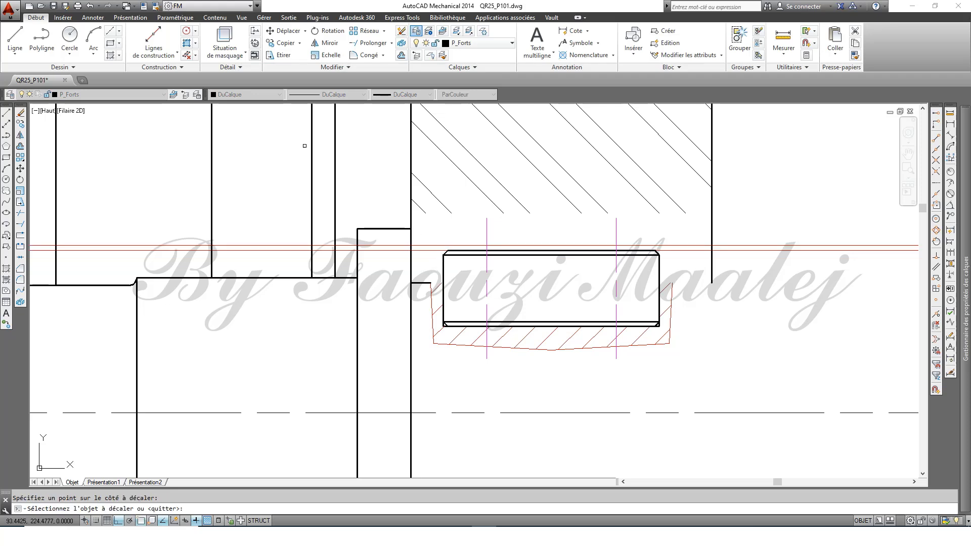
Step: Draw the hub keyway line along the upper construction line between the hub's left and right faces, and erase all construction lines
click(15, 40)
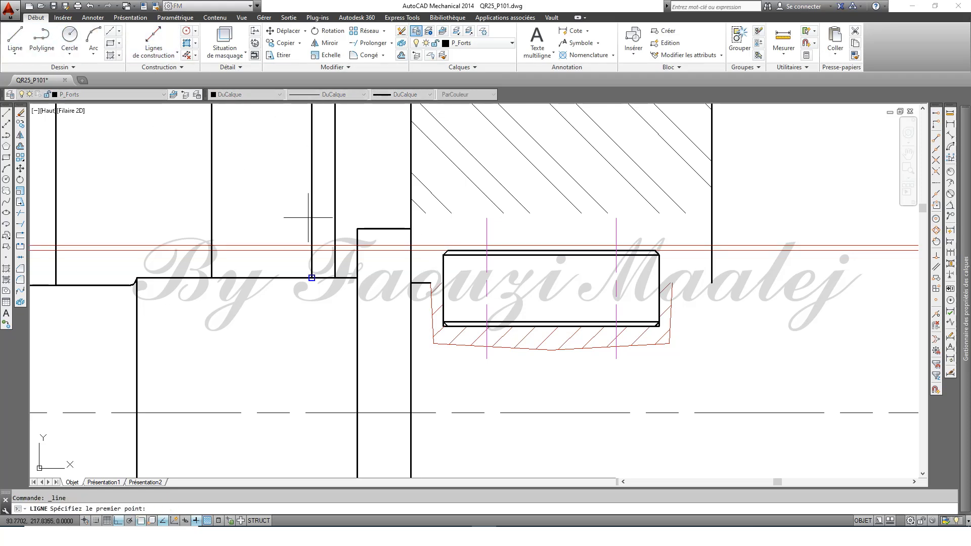
click(411, 247)
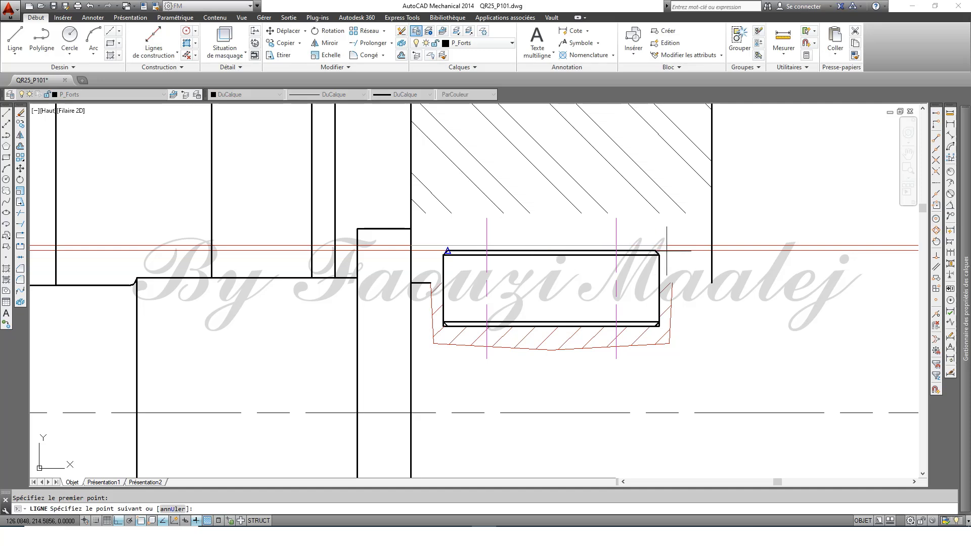
click(712, 246)
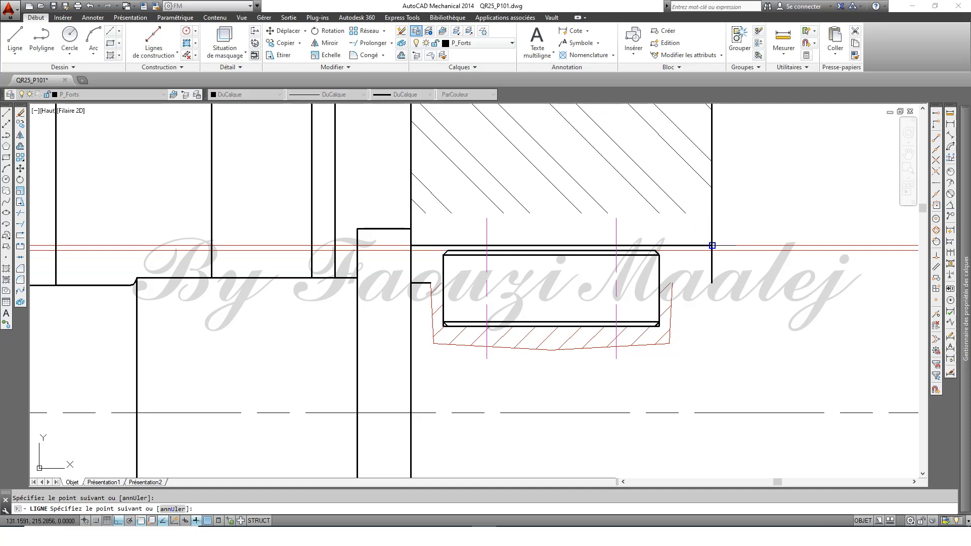
key(Escape)
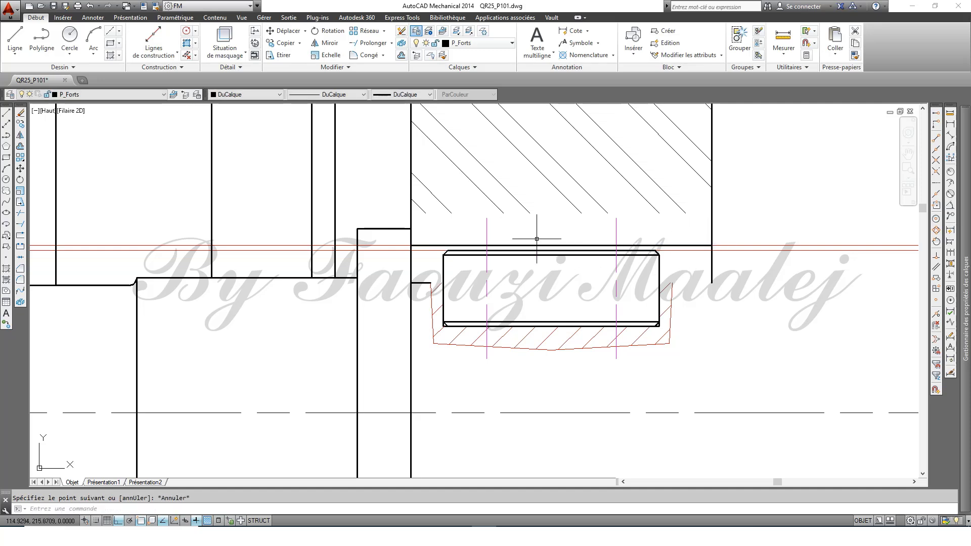
click(187, 55)
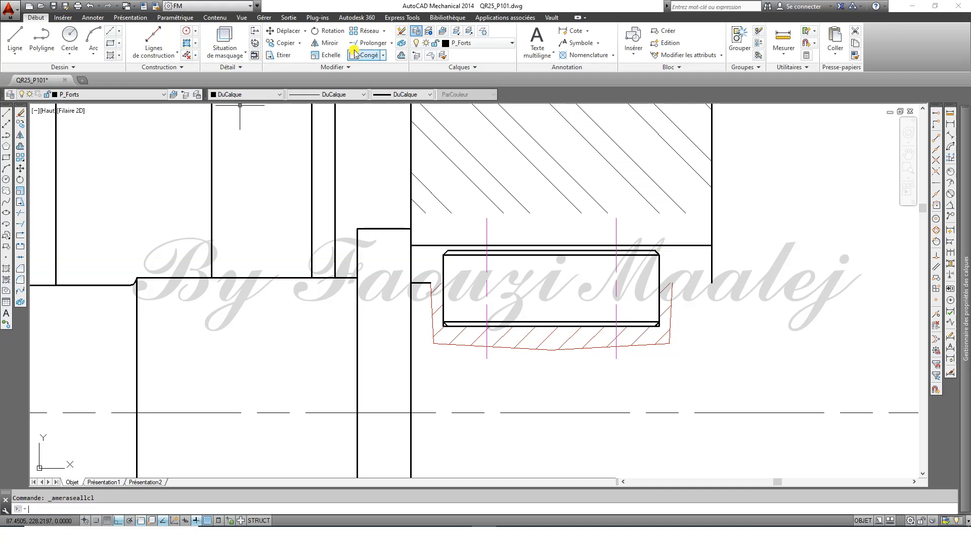
Step: Extend the short upper shaft edge to the left side of the key
click(371, 43)
click(444, 280)
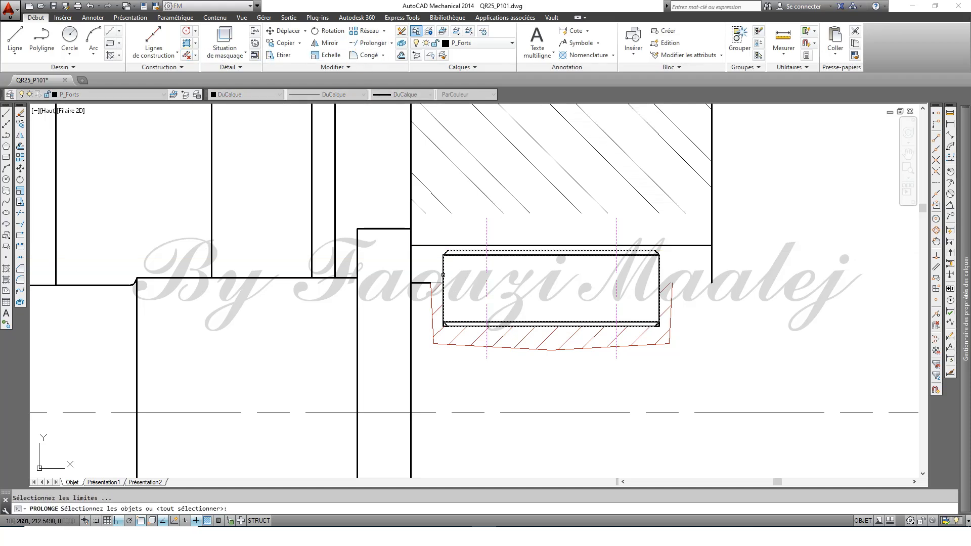
key(Return)
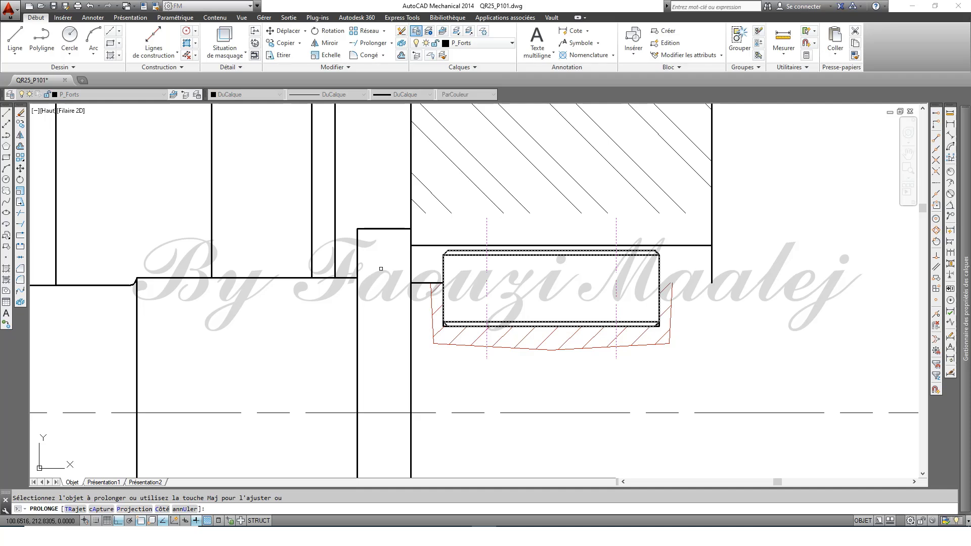
key(Escape)
Step: Draw the upper shaft edge from the key's right side to the hub's right face along a horizontal construction line, and erase all construction lines
click(149, 45)
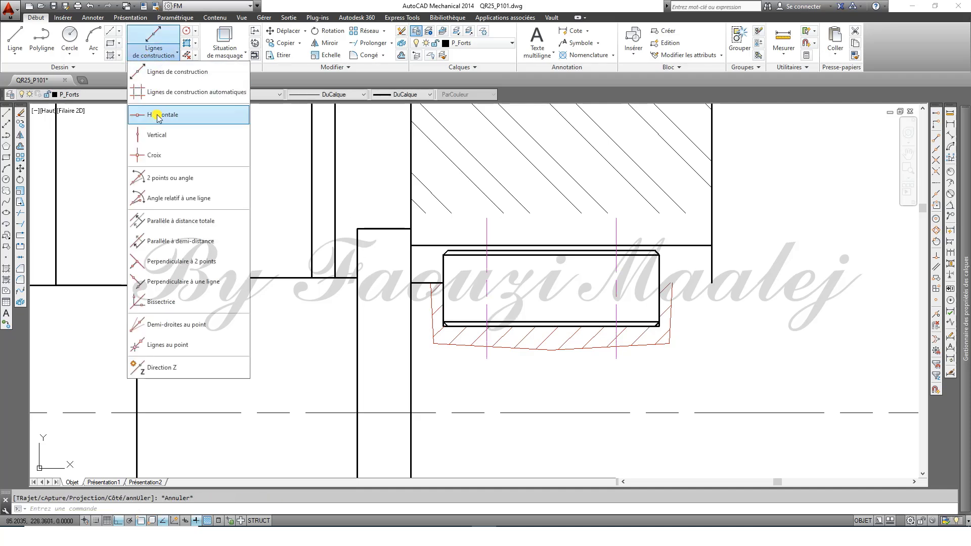
click(160, 115)
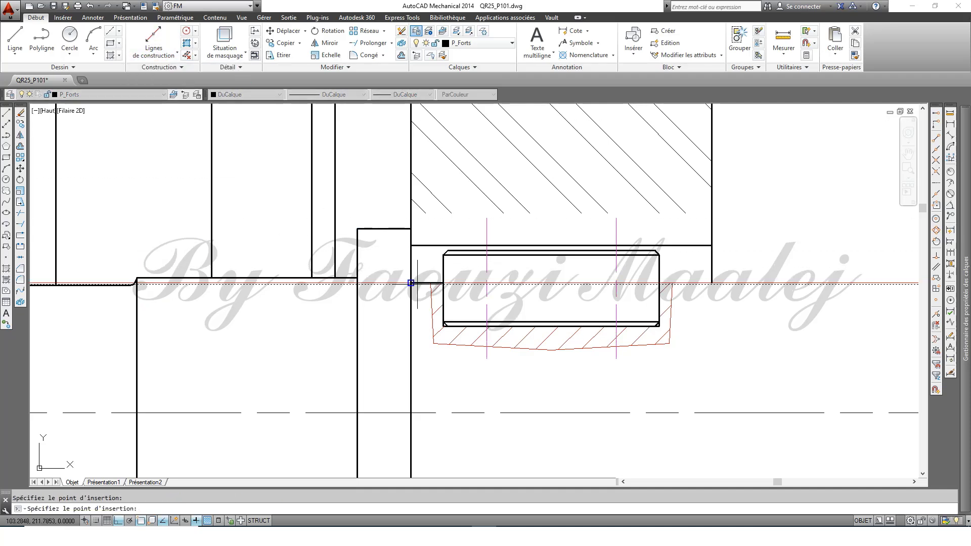
click(15, 39)
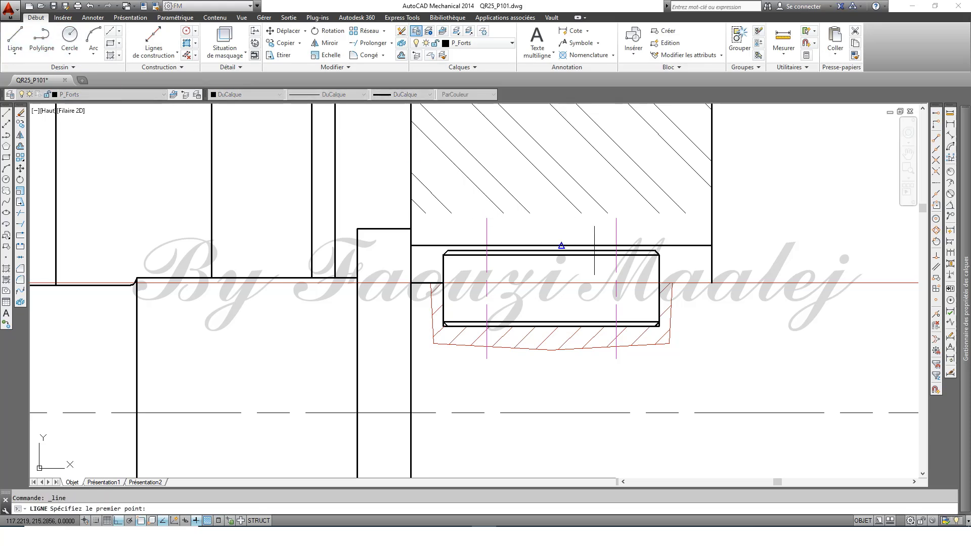
click(659, 284)
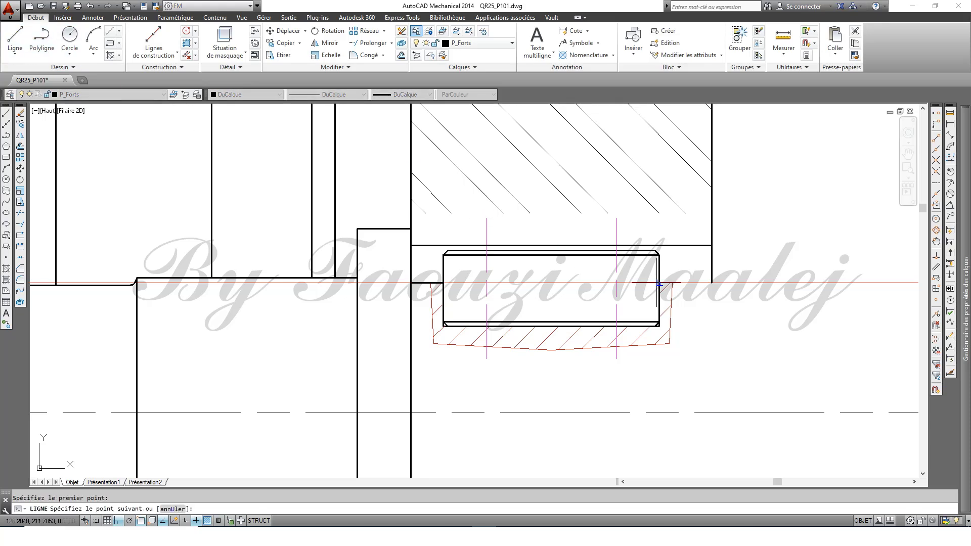
click(712, 283)
key(Escape)
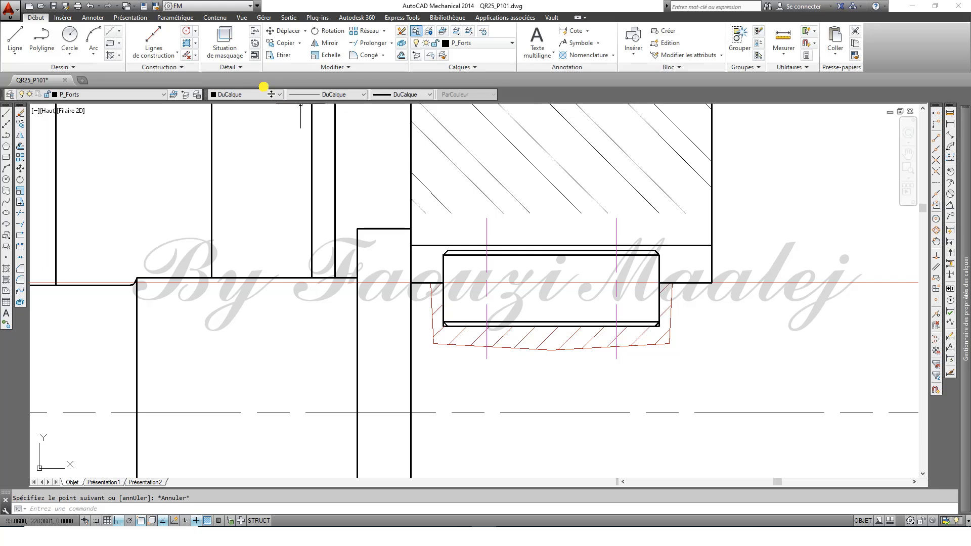
click(187, 56)
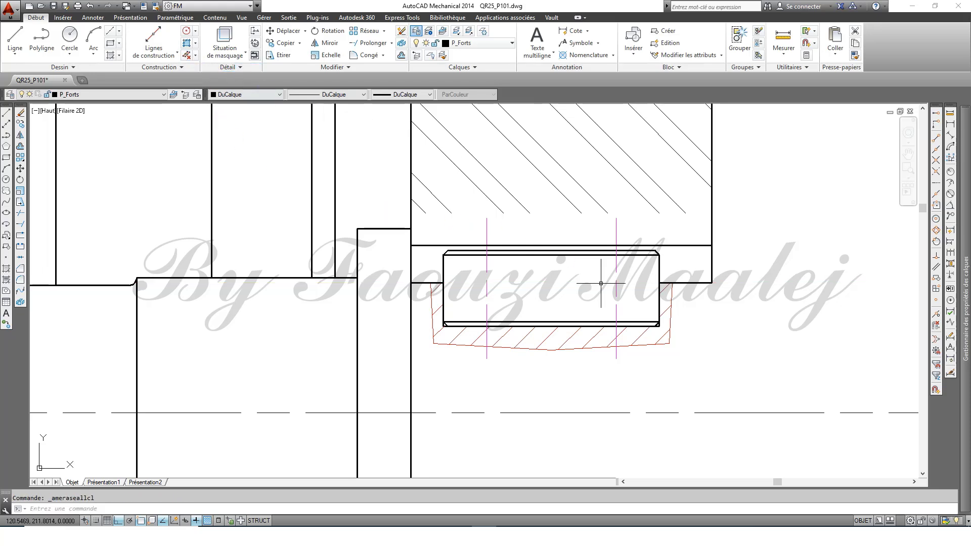
Step: Place the front view of a split washer NF E 25-515 W where the shaft axis meets the hub's right face, with rotation 0
scroll(697, 326, down, 2)
middle_drag(704, 332, 532, 285)
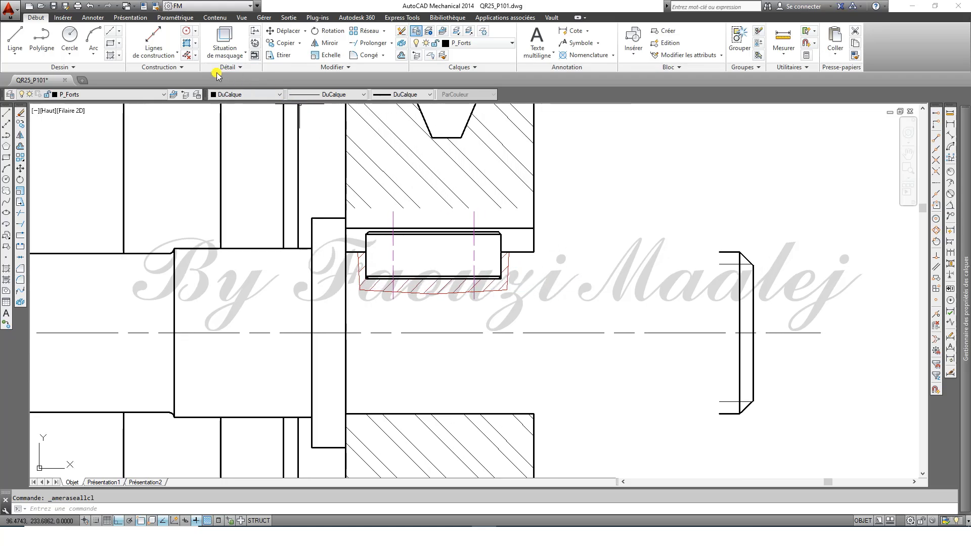
click(211, 18)
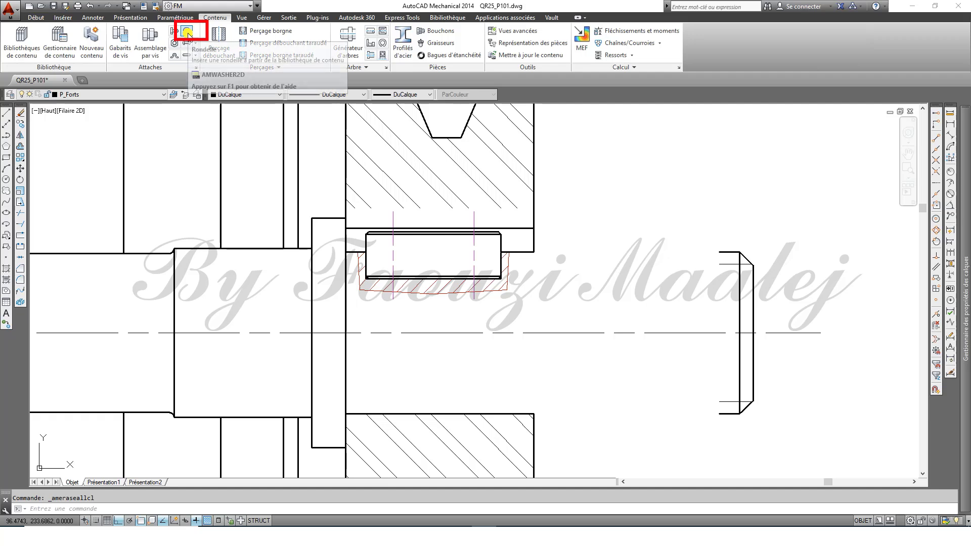
click(187, 32)
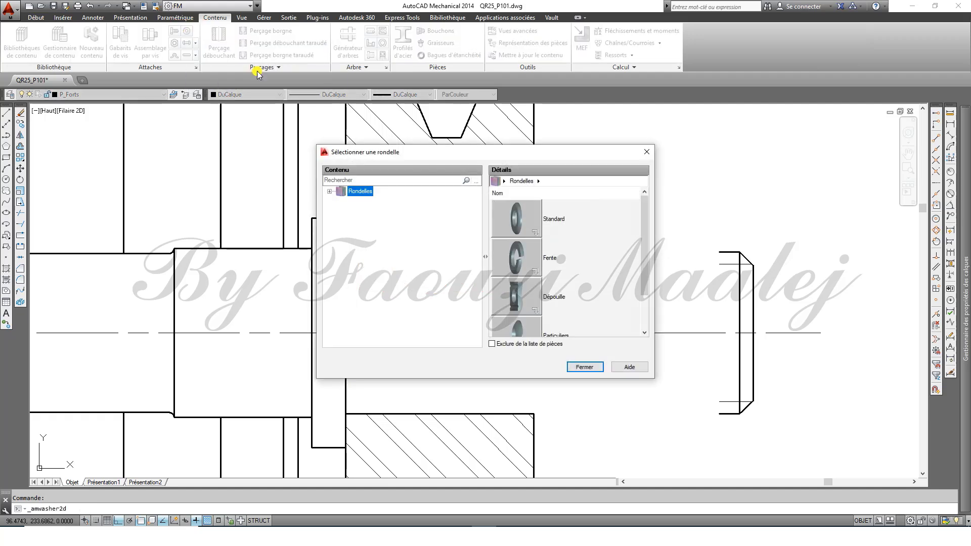
double_click(530, 265)
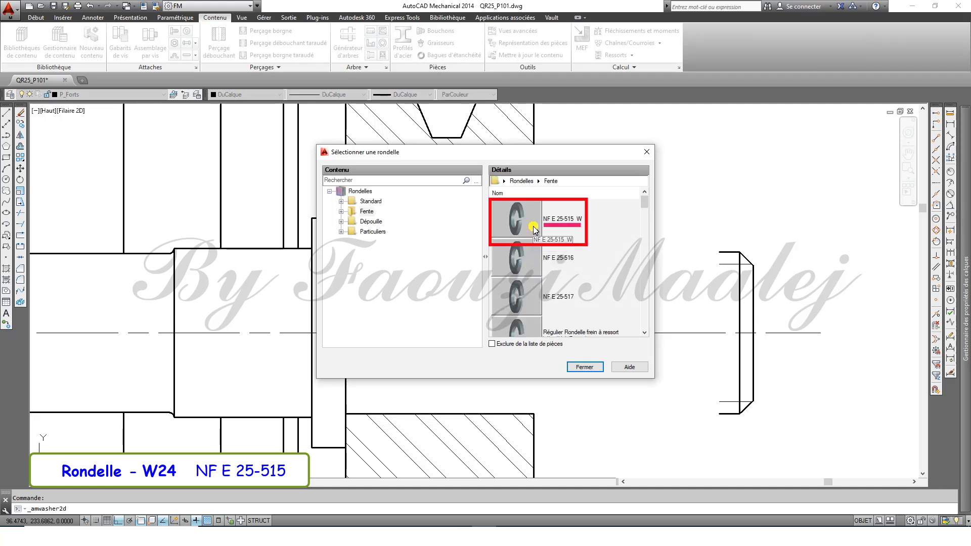
double_click(534, 229)
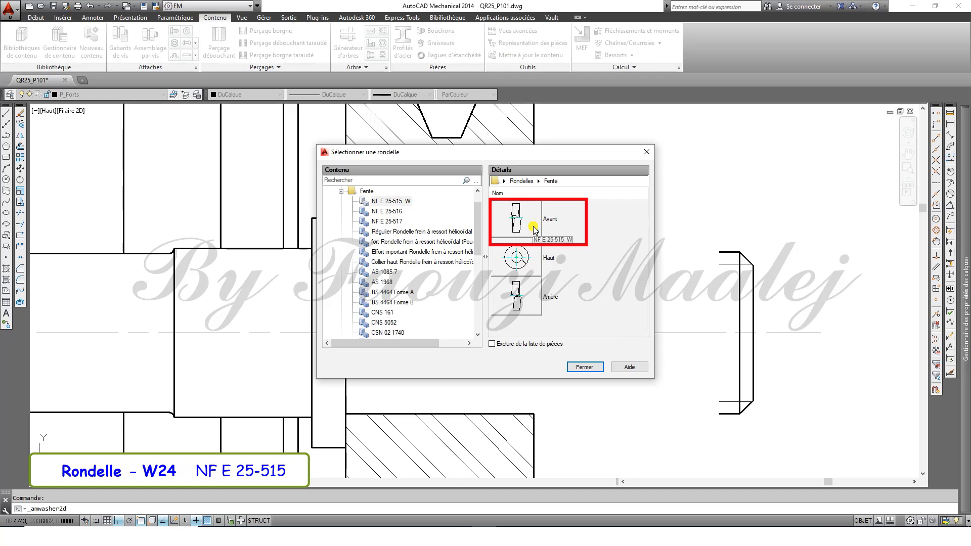
double_click(534, 228)
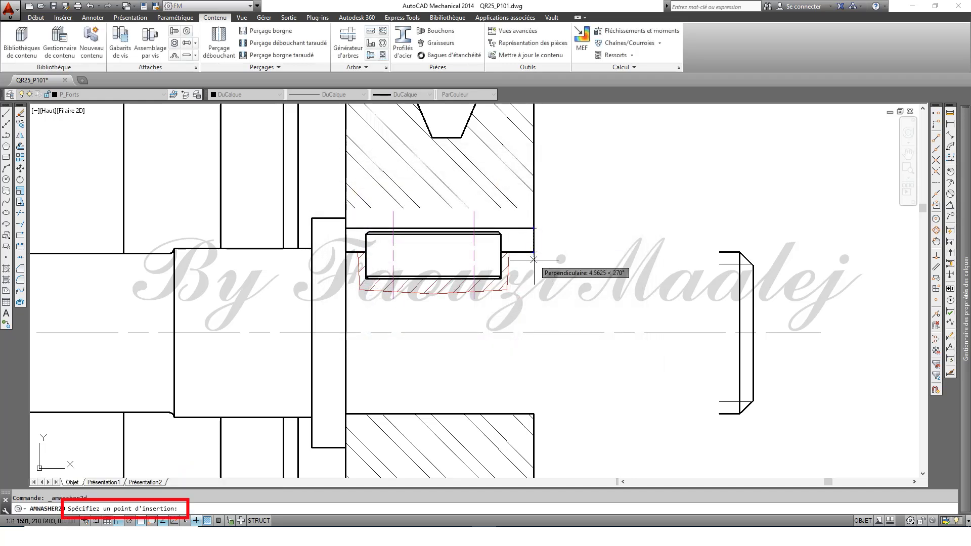
click(534, 332)
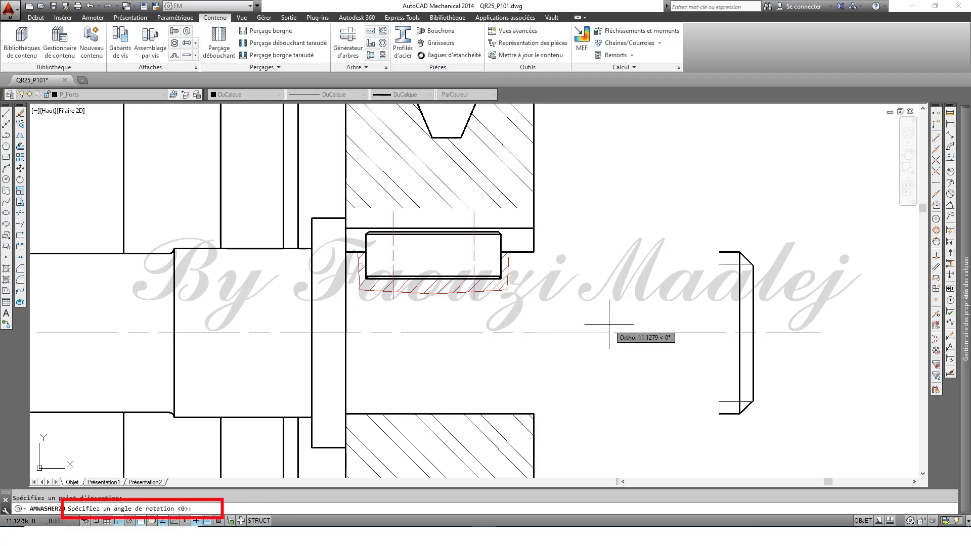
text(0)
key(Return)
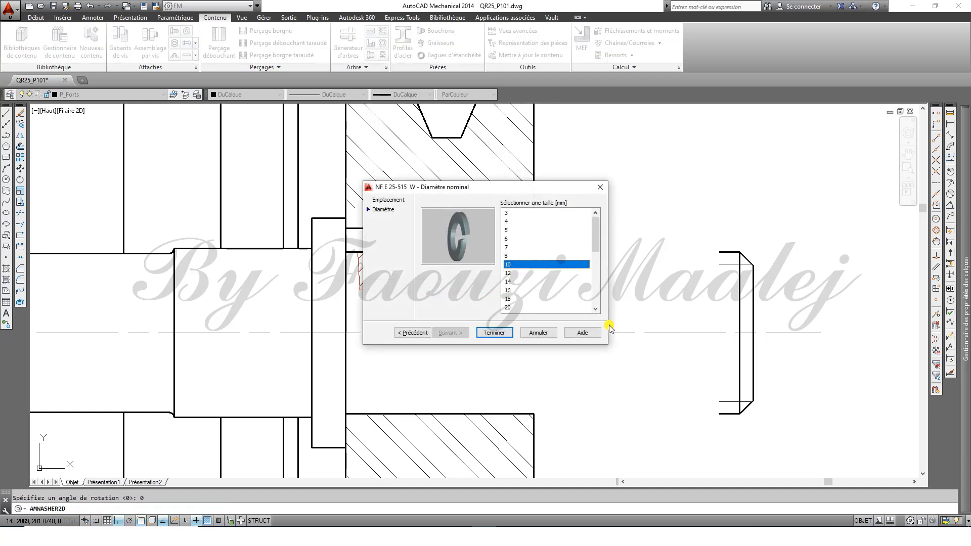
Step: Set the split washer's nominal diameter to 24 mm and complete its insertion
click(595, 310)
click(595, 311)
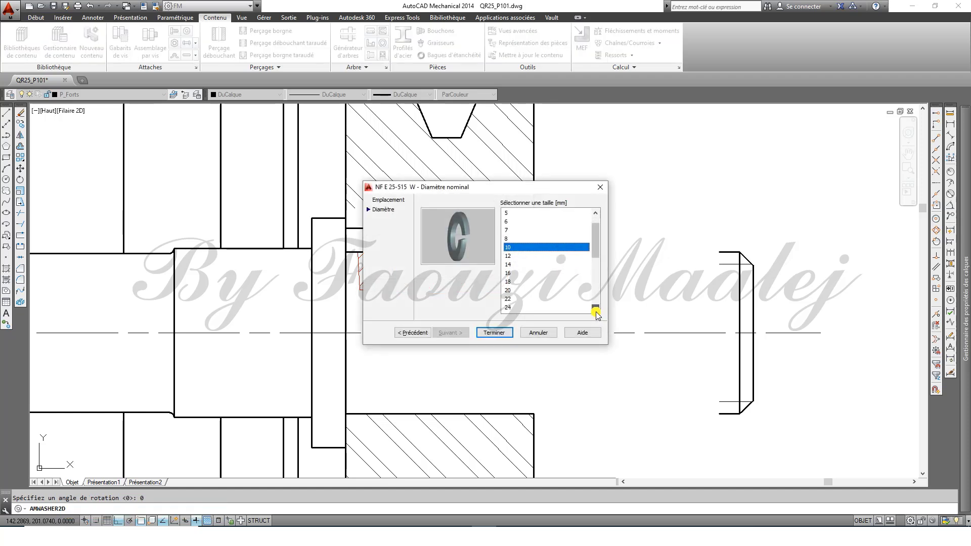
click(595, 311)
click(507, 299)
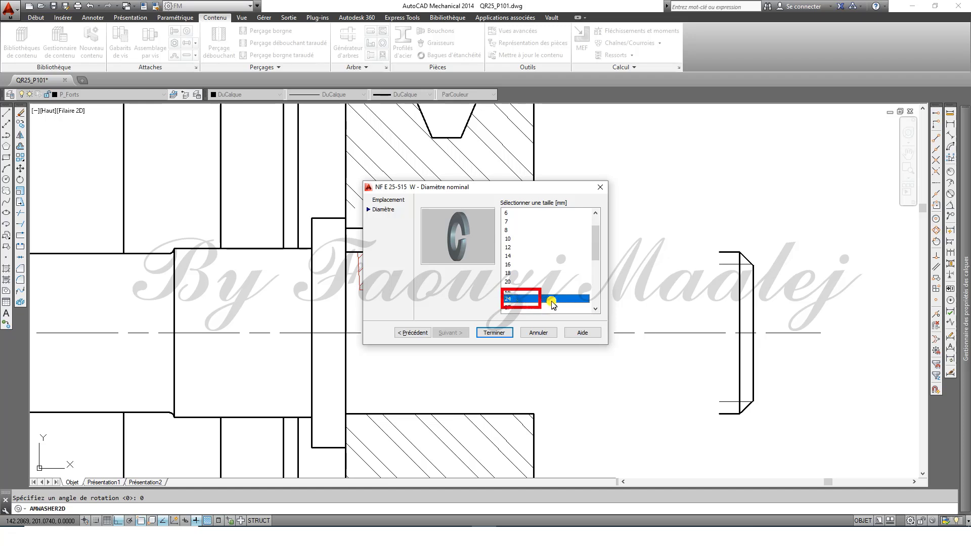
click(494, 332)
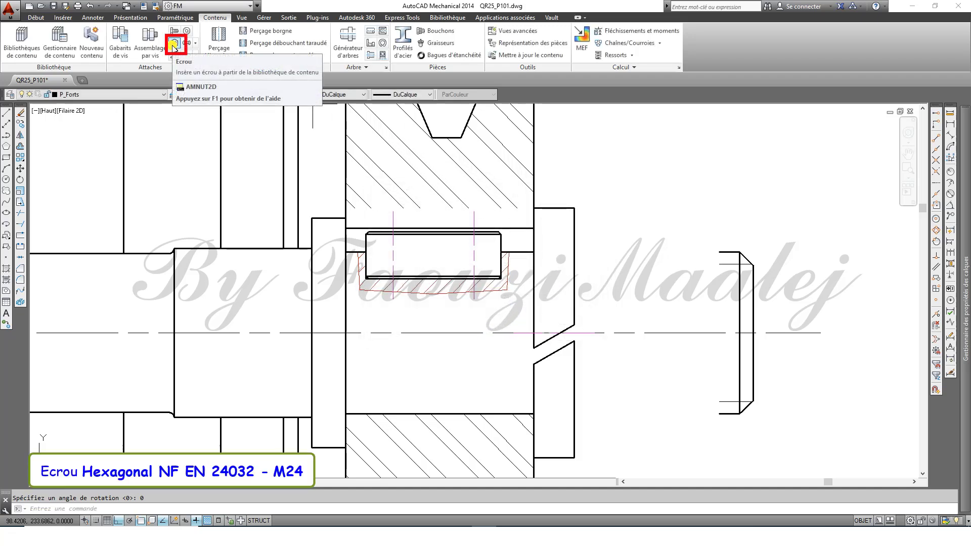
Step: Place the front view of a hexagon nut NF EN 24032 where the axis meets the washer's right face, oriented horizontally to the right
click(174, 46)
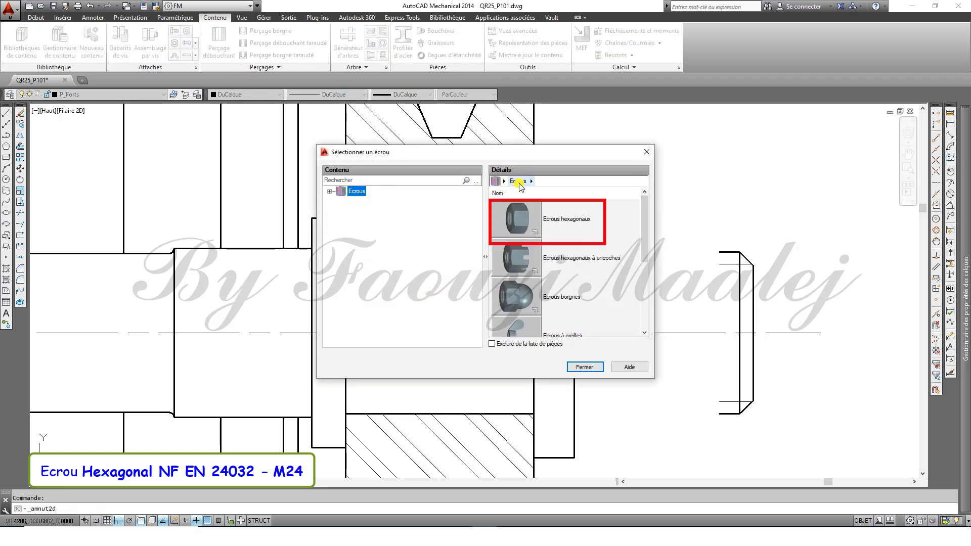
click(536, 227)
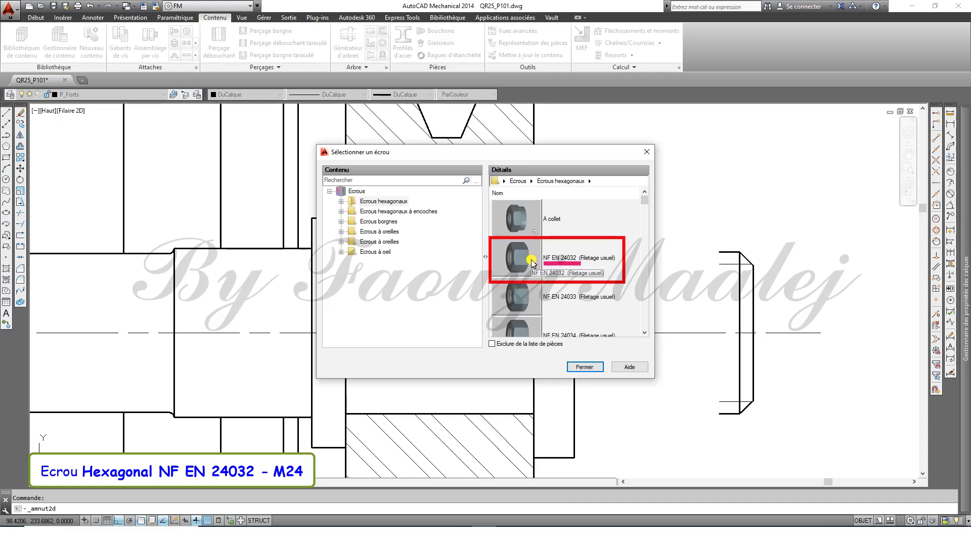
double_click(532, 262)
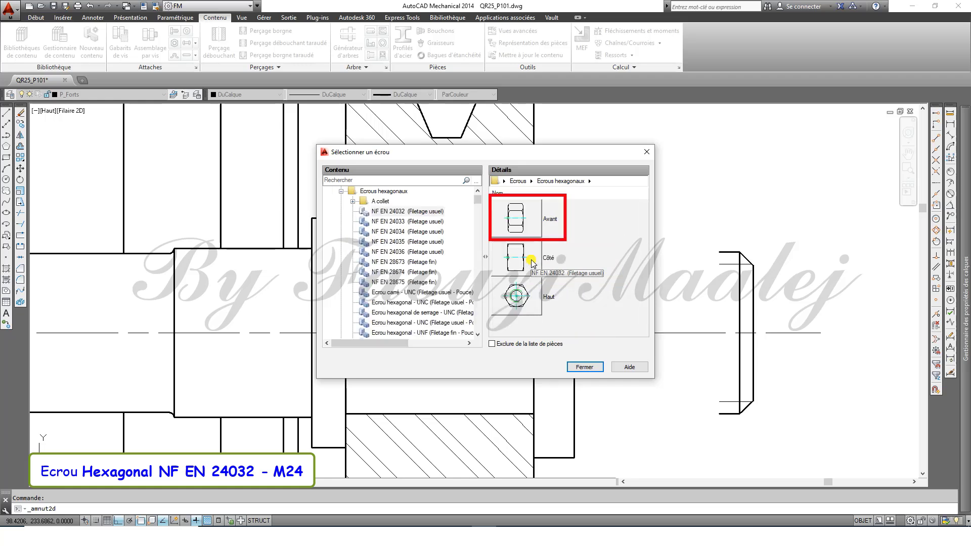
double_click(537, 229)
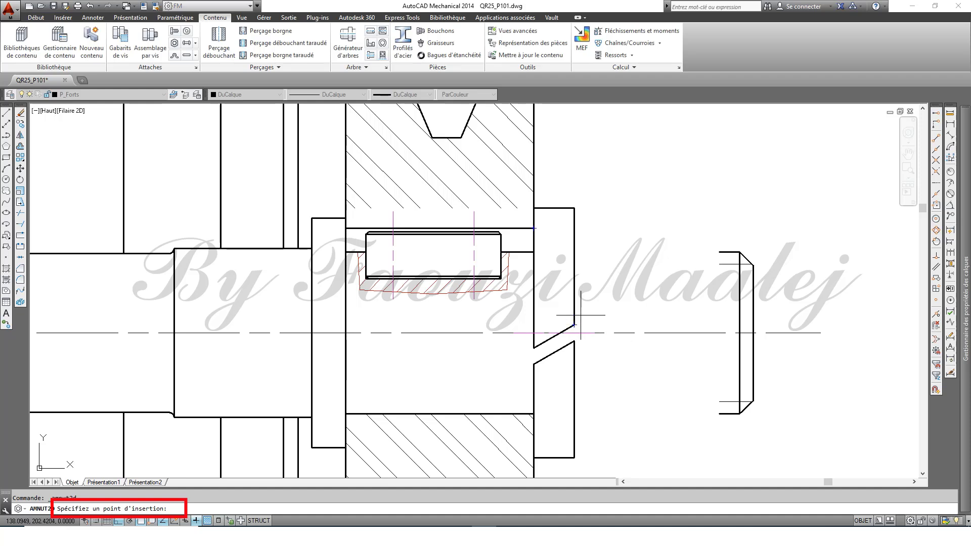
scroll(575, 328, up, 2)
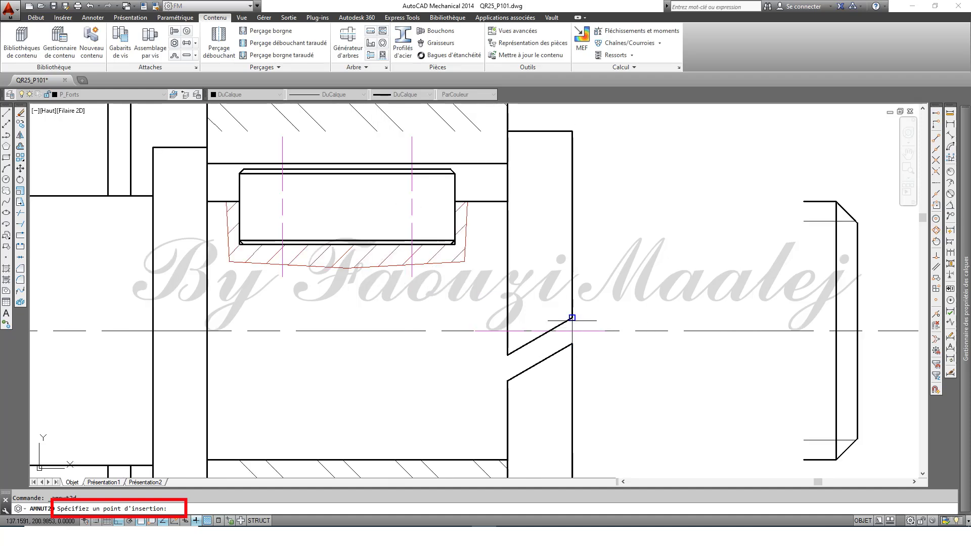
click(572, 317)
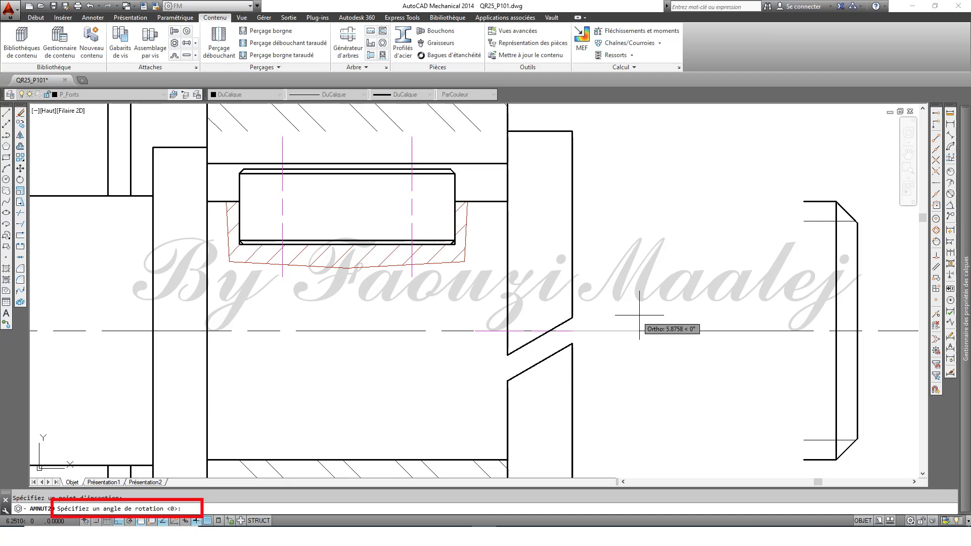
click(680, 316)
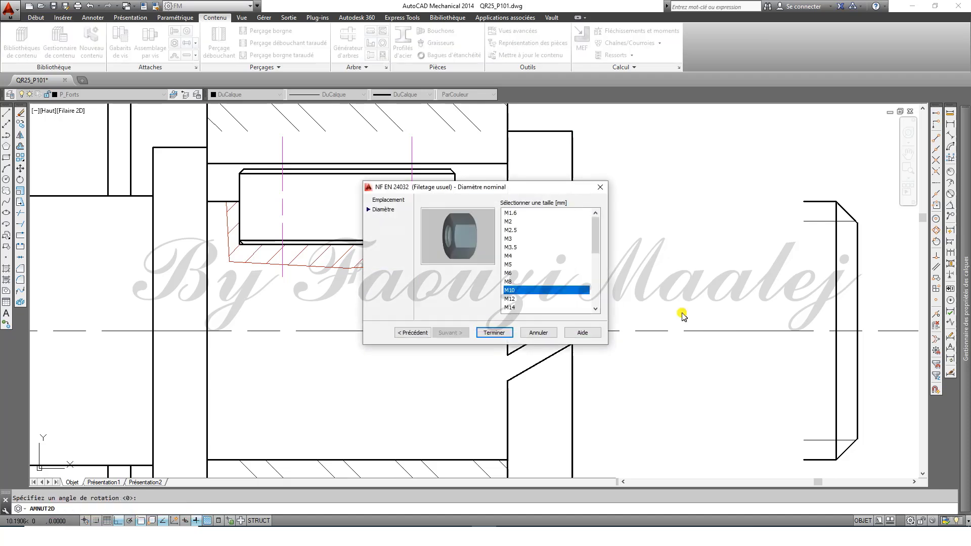
Step: Set the hexagon nut's nominal size to M24 and complete its insertion
click(593, 309)
click(593, 309)
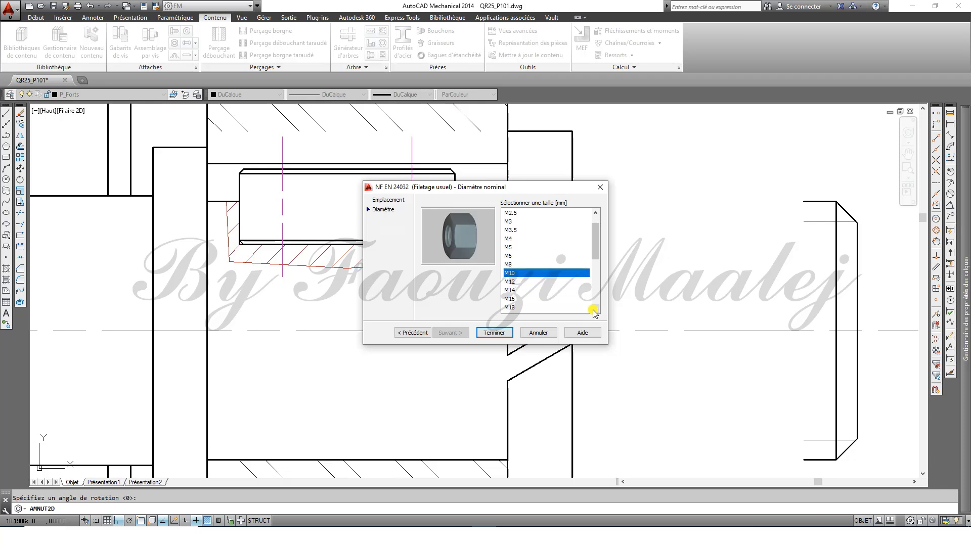
click(593, 309)
click(595, 309)
click(595, 310)
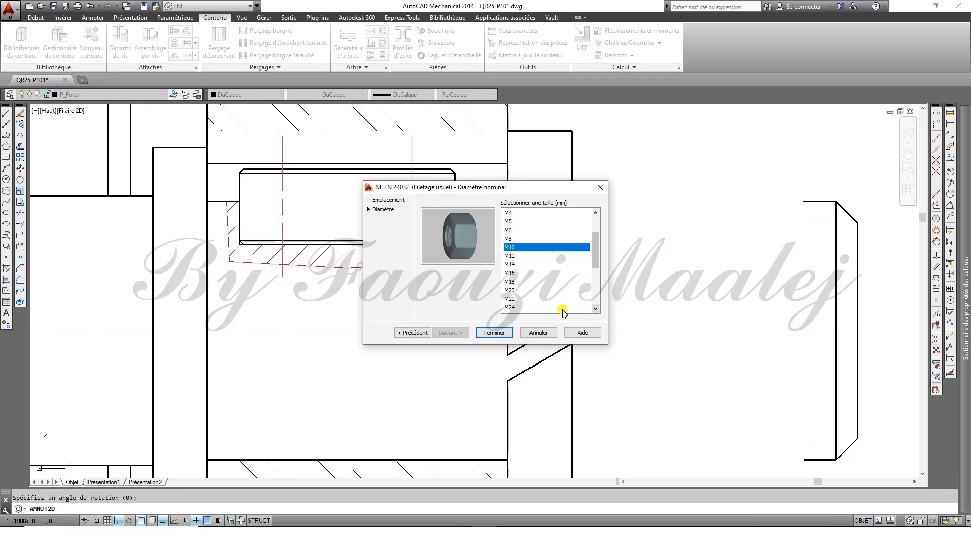
click(531, 307)
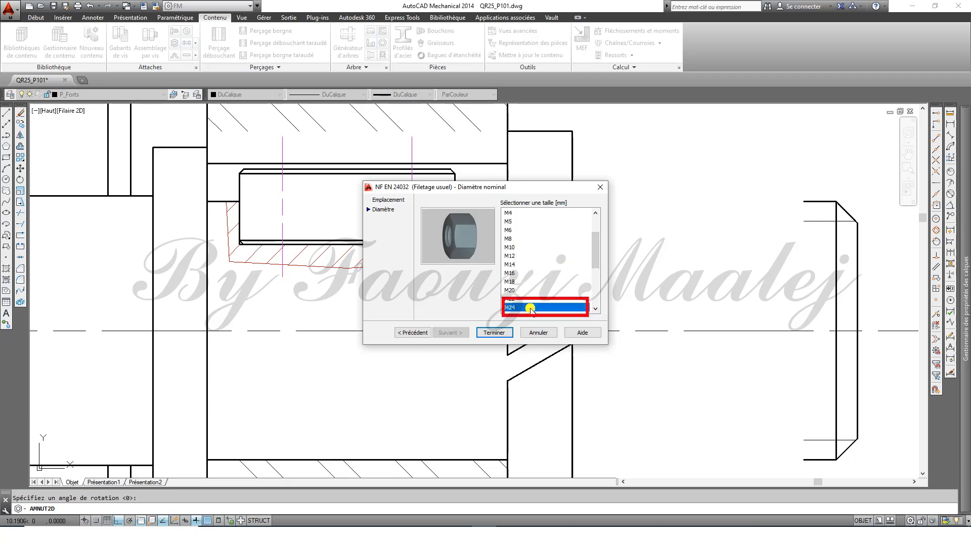
click(494, 332)
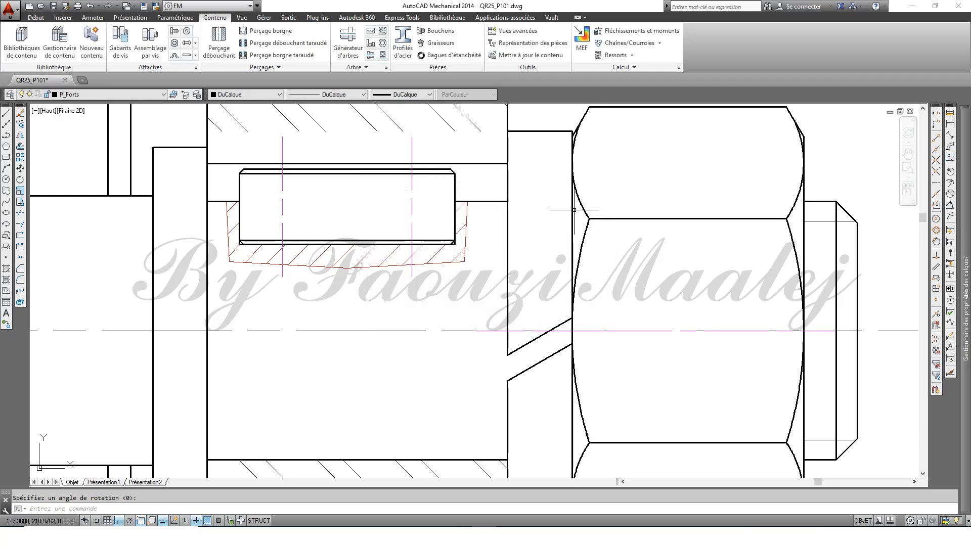
Step: Add horizontal construction lines at the upper edge and the upper thread line of the shaft end
scroll(574, 209, down, 2)
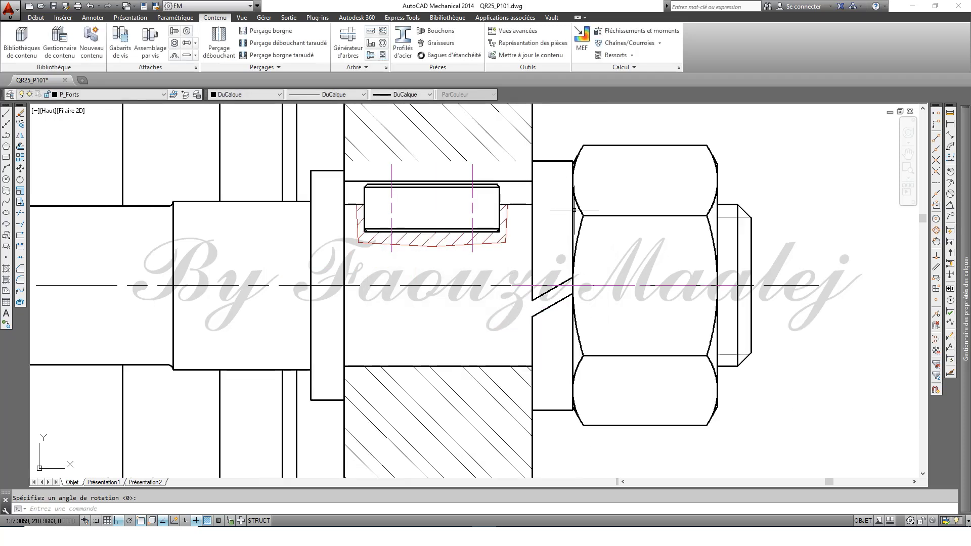
click(36, 18)
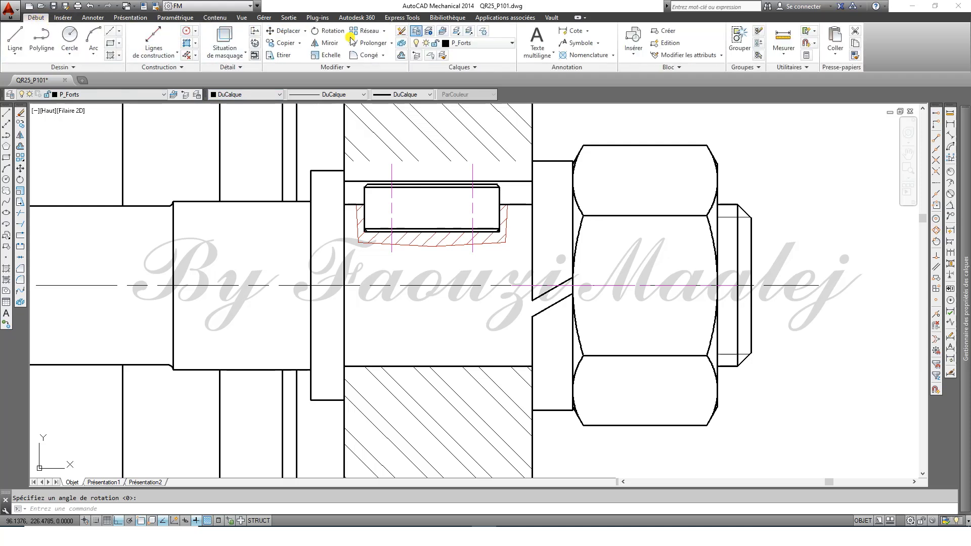
click(149, 53)
click(157, 111)
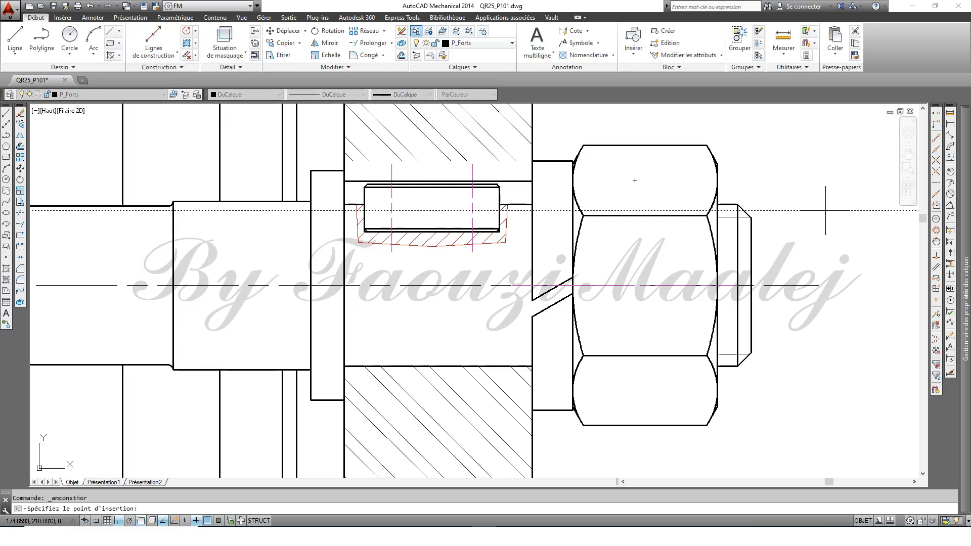
click(738, 205)
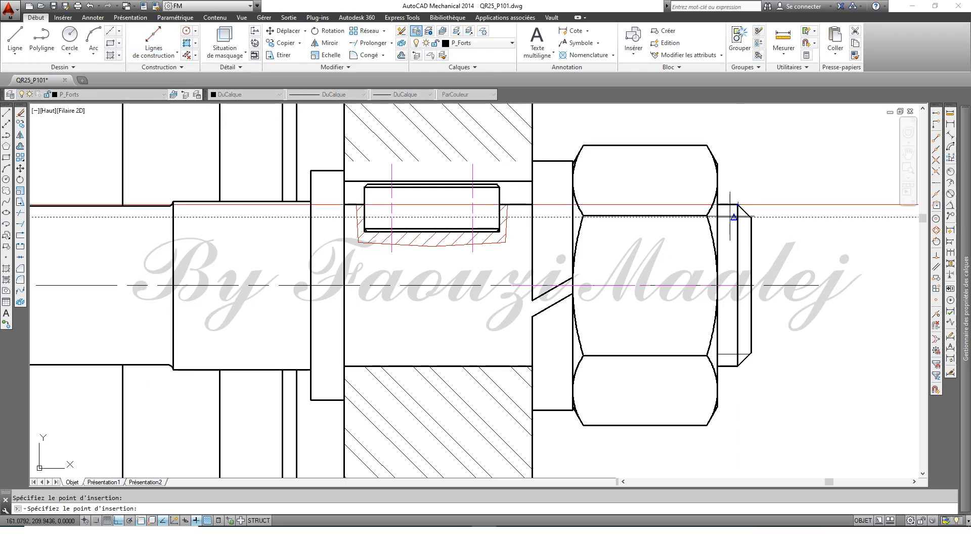
click(734, 217)
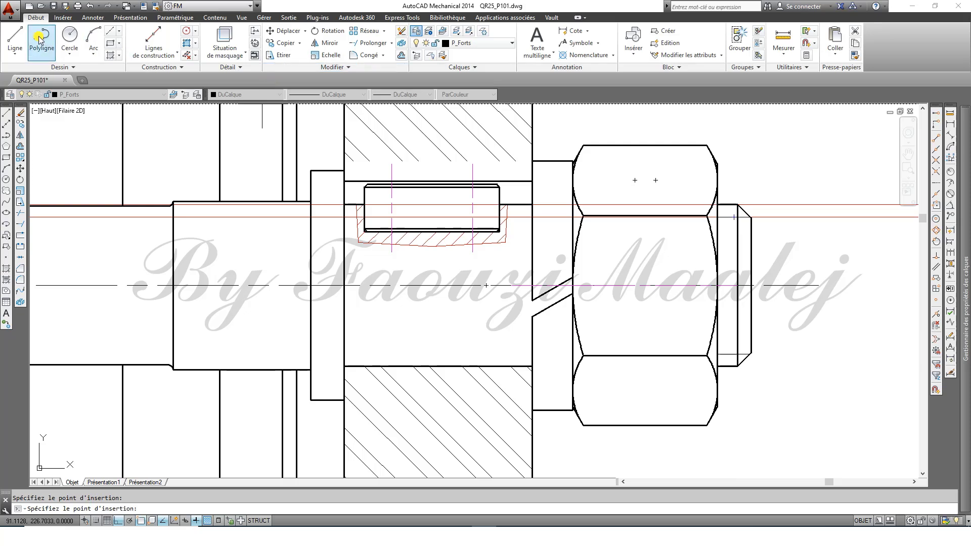
key(Escape)
Step: Draw the relief groove beside the key, starting on the shaft's upper edge, 2.3 mm deep and 1.75 mm wide, closing back on that edge
click(20, 35)
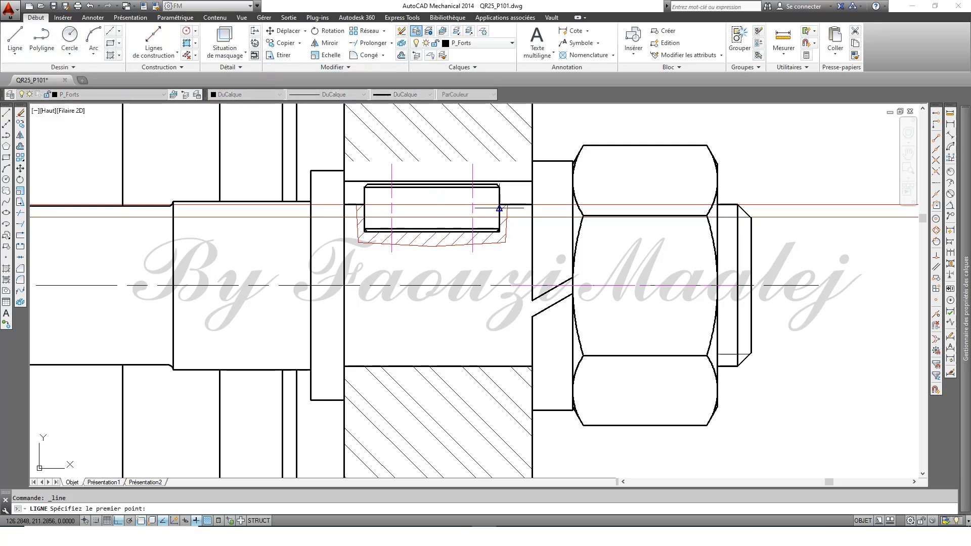
scroll(514, 211, up, 4)
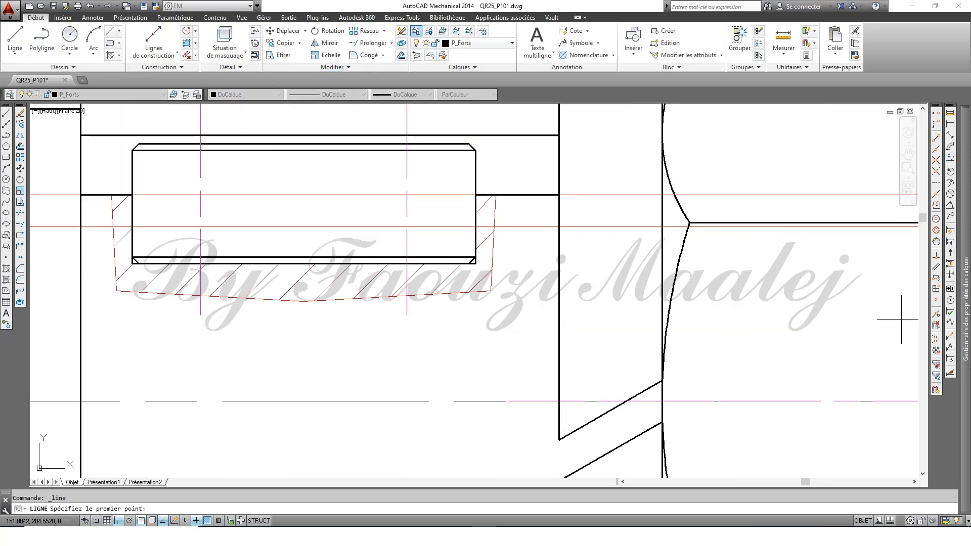
click(936, 314)
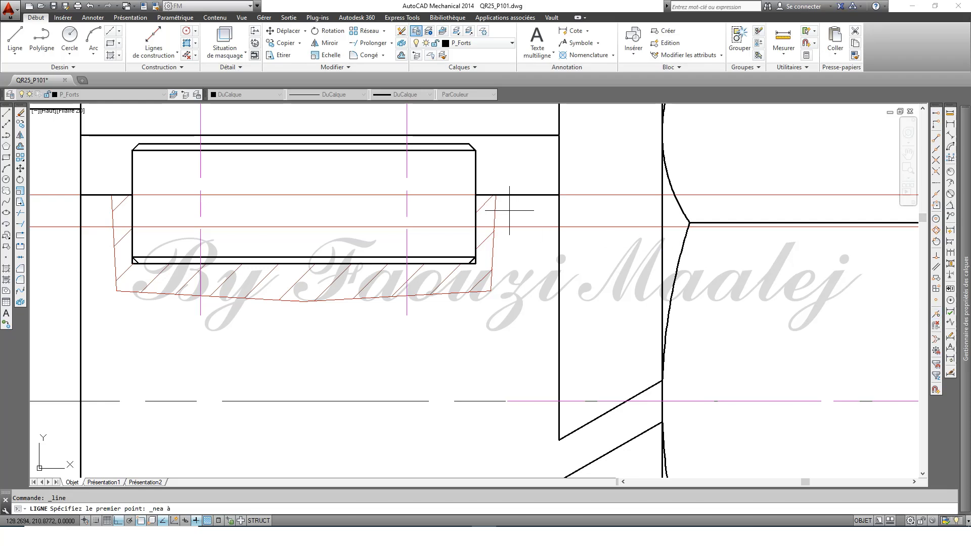
click(501, 195)
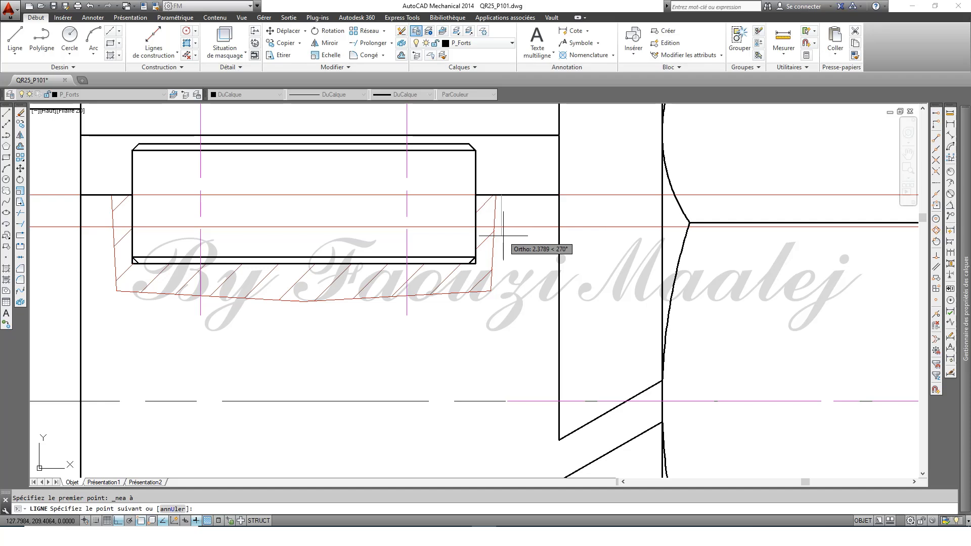
text(2.3)
key(Return)
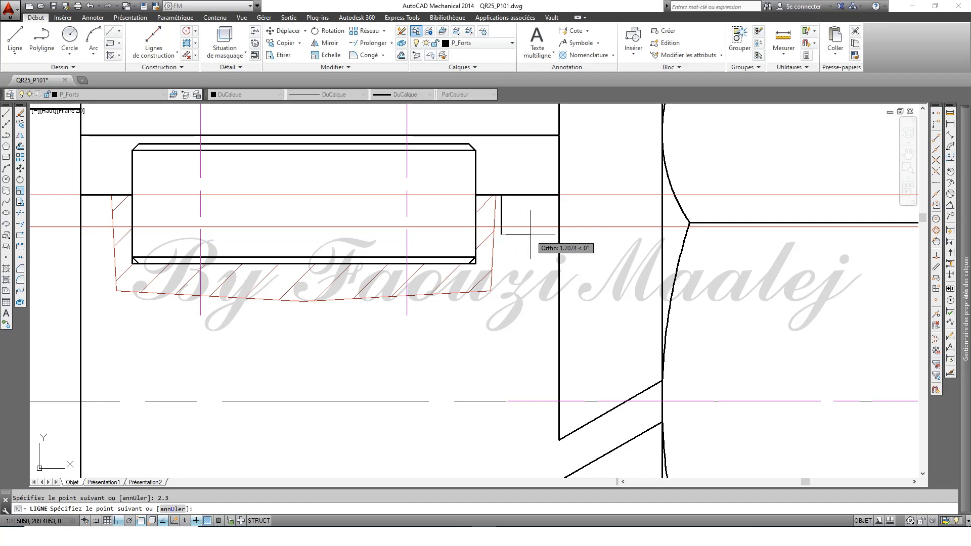
text(1.75)
key(Return)
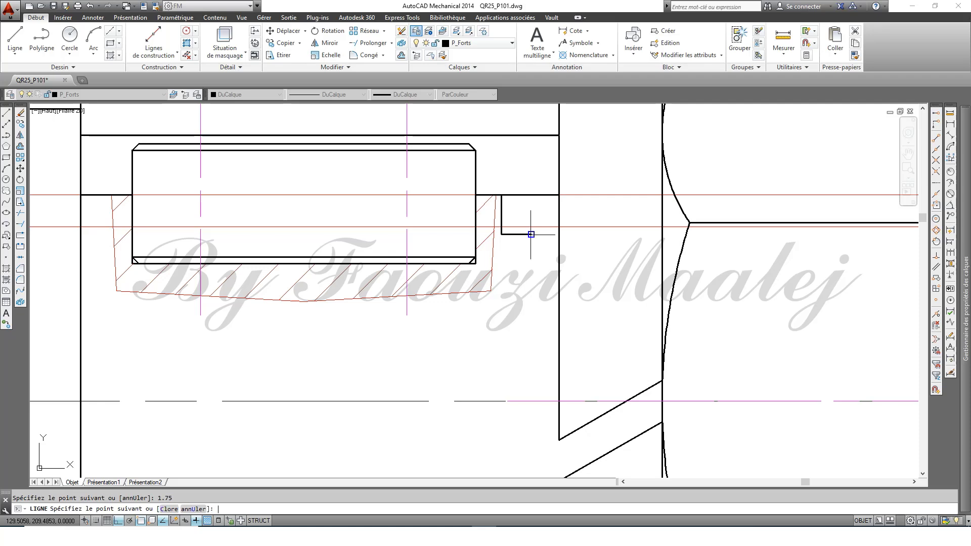
click(531, 195)
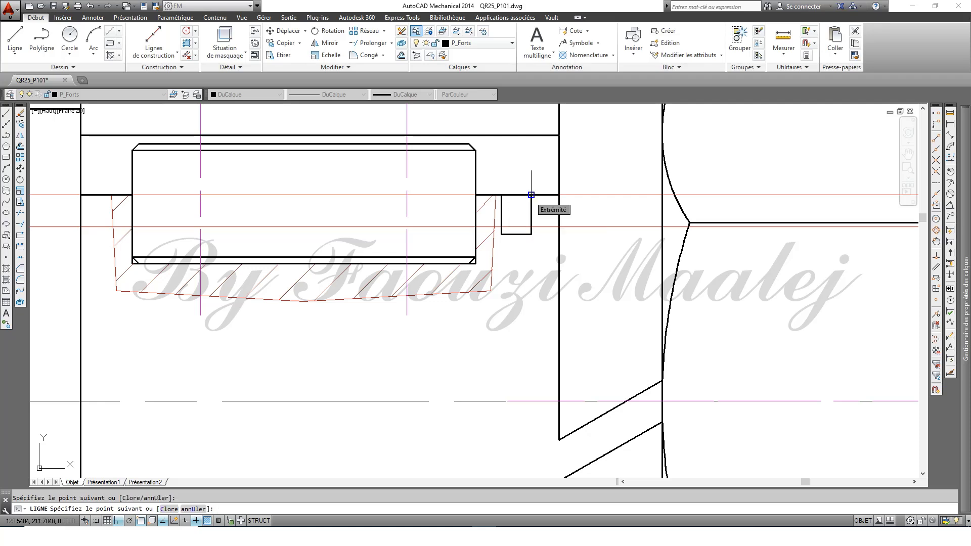
key(Escape)
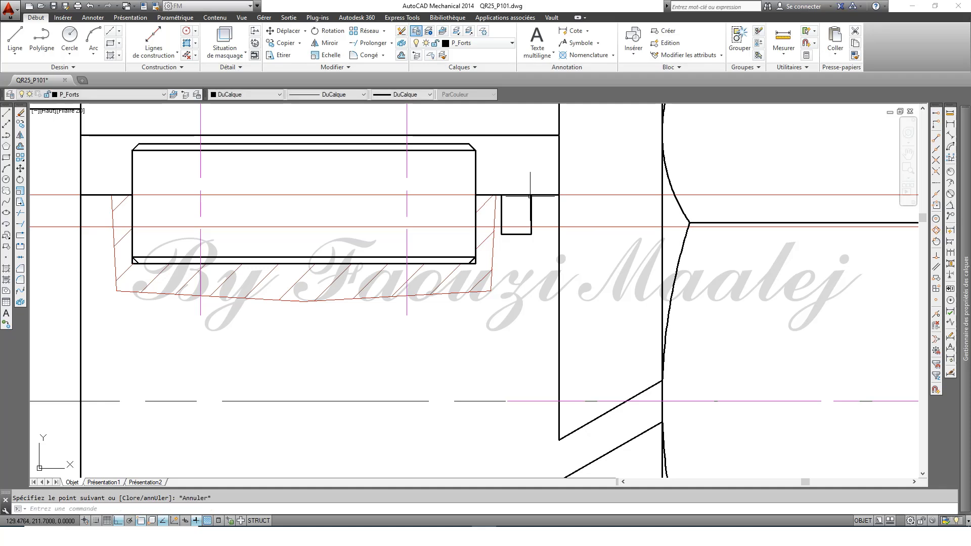
Step: Draw the upper thread line from the groove to the washer face along the lower construction line, and erase all construction lines
click(14, 41)
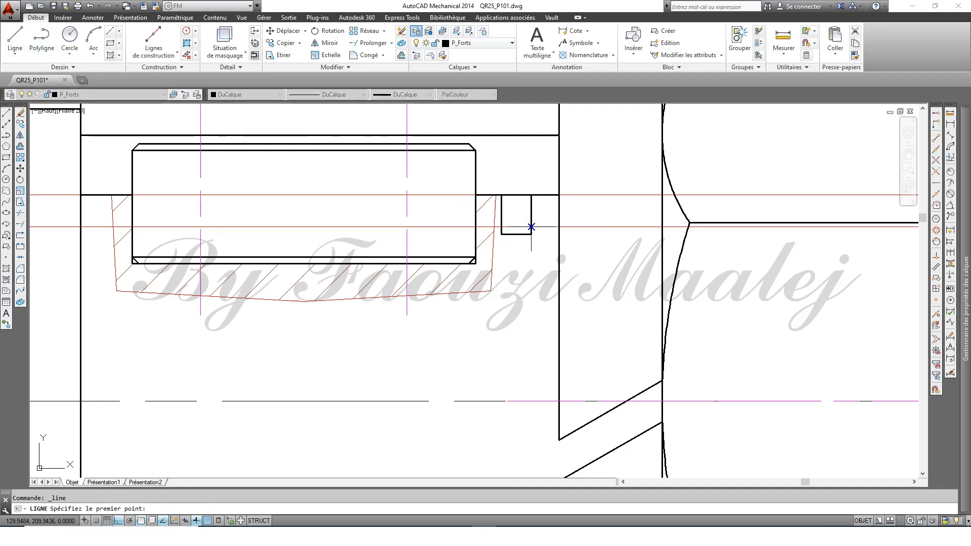
click(558, 227)
click(558, 227)
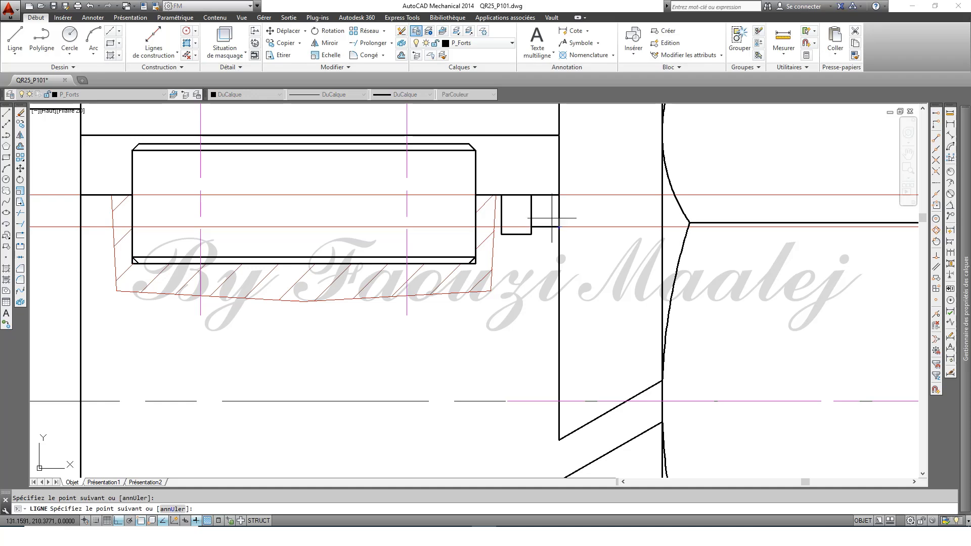
key(Escape)
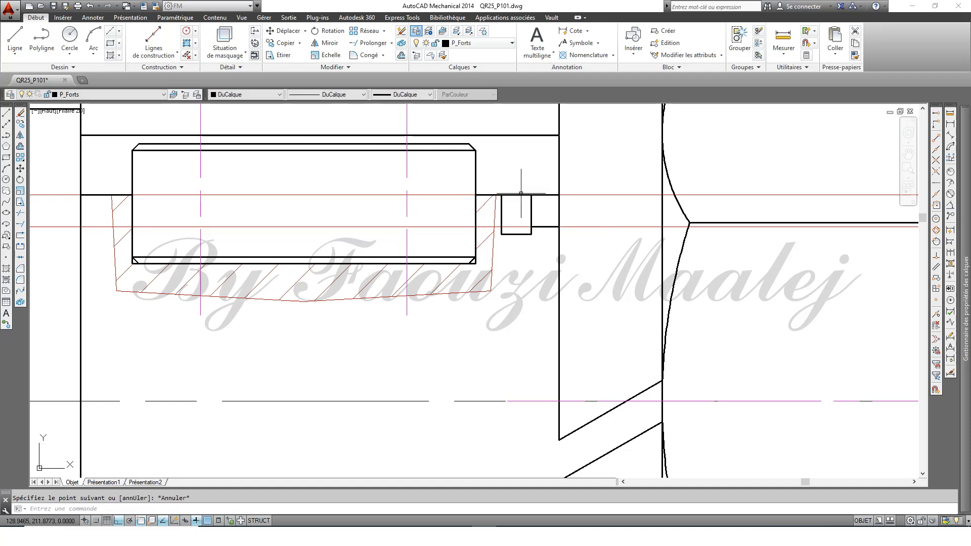
click(185, 56)
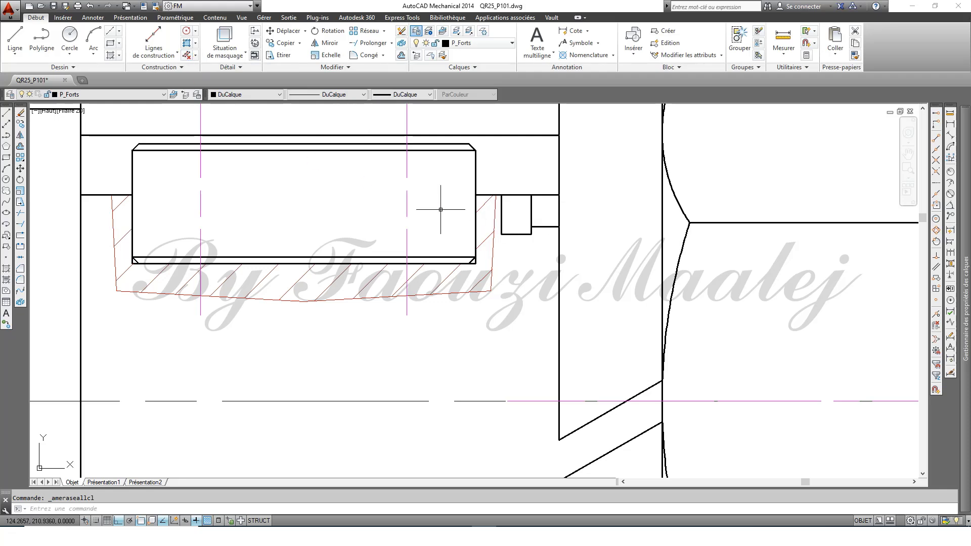
Step: Match the new thread line's properties to the thin thread line on the shaft end beyond the nut
scroll(442, 203, down, 2)
mouse_move(440, 203)
middle_down()
mouse_move(402, 217)
mouse_move(301, 218)
middle_up()
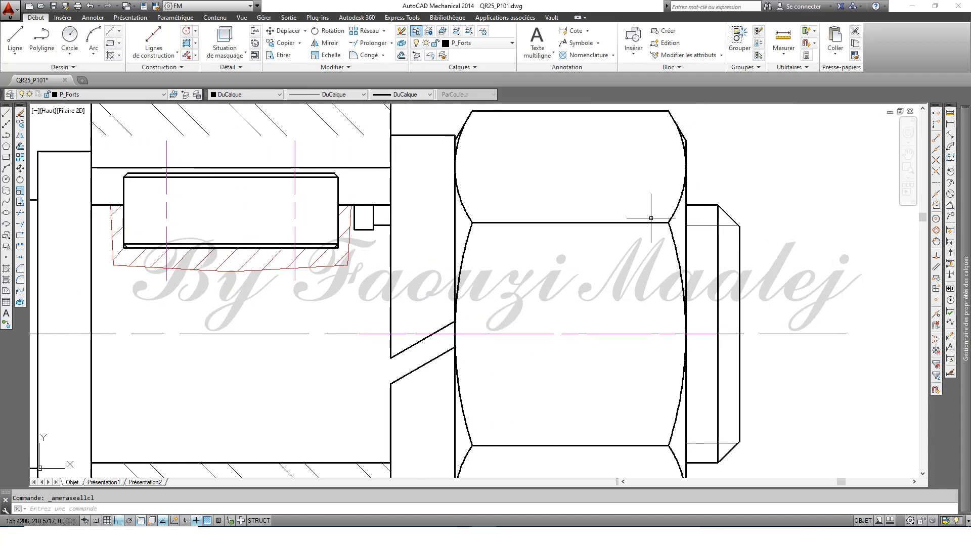
click(693, 224)
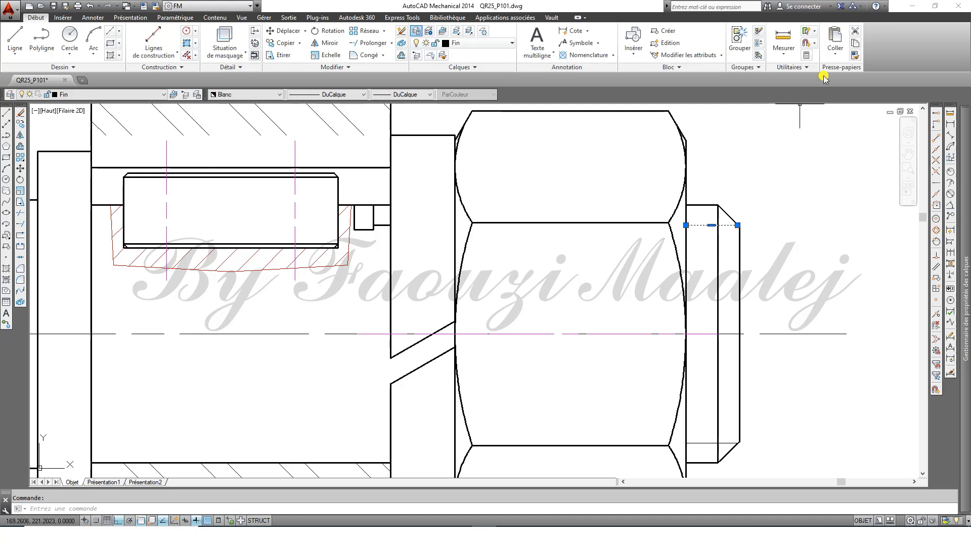
click(855, 56)
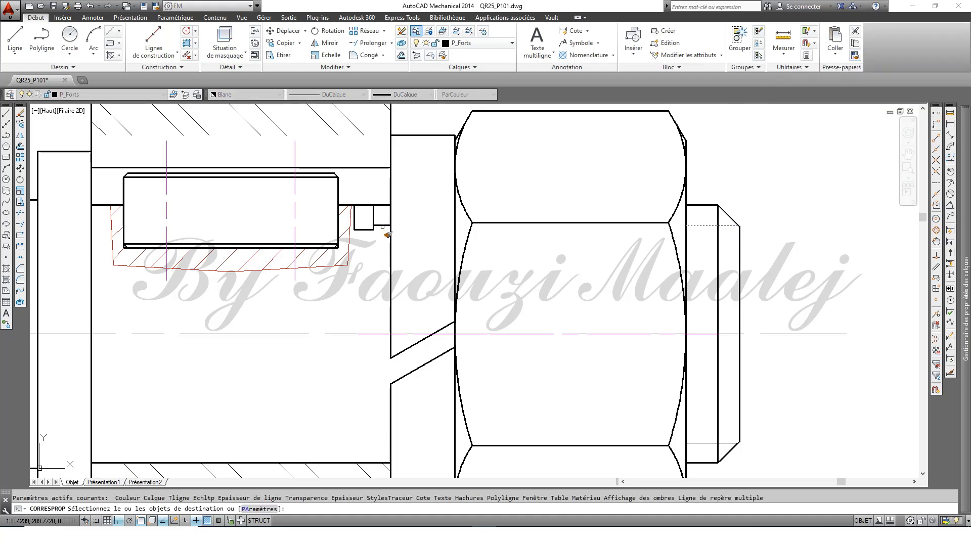
key(Escape)
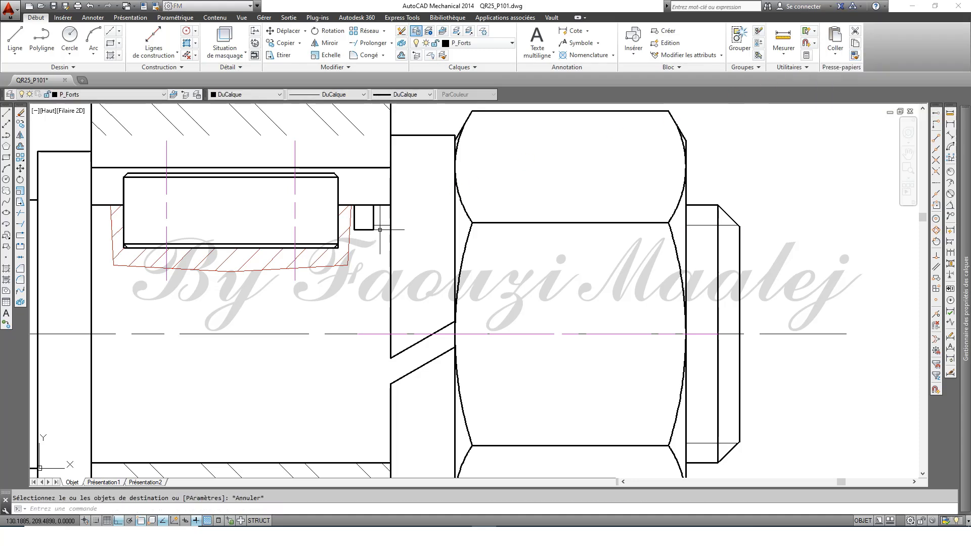
Step: Mirror the relief groove and short thread line about the shaft axis, keeping the source objects
click(382, 236)
click(353, 217)
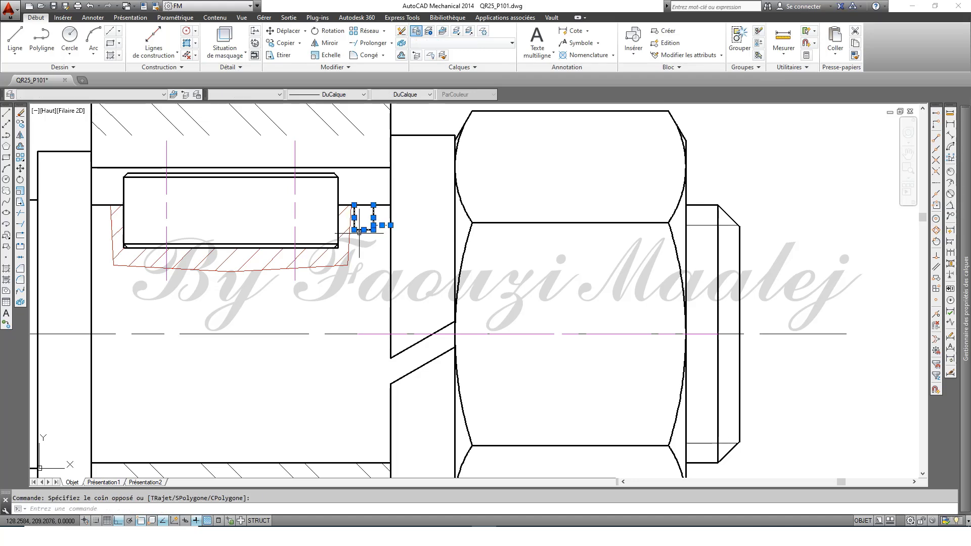
click(321, 45)
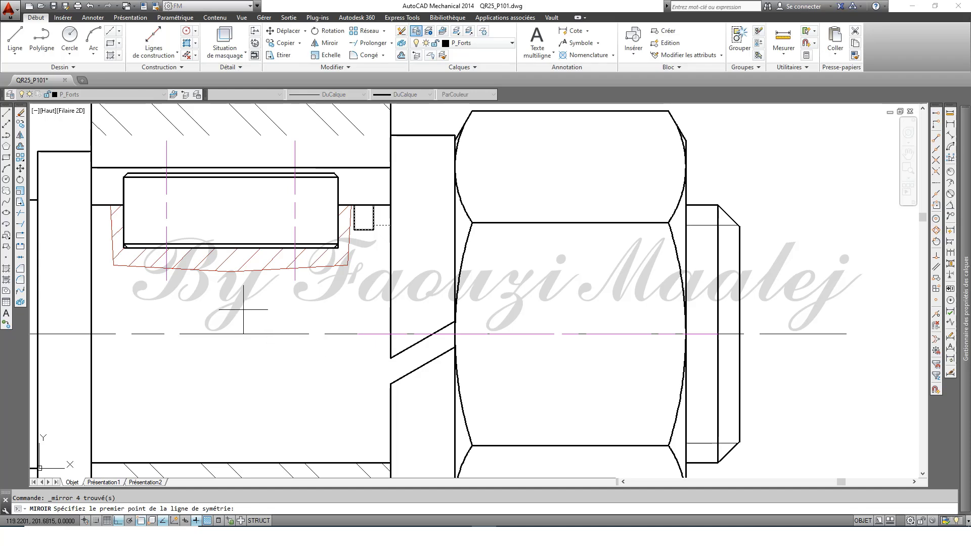
click(90, 334)
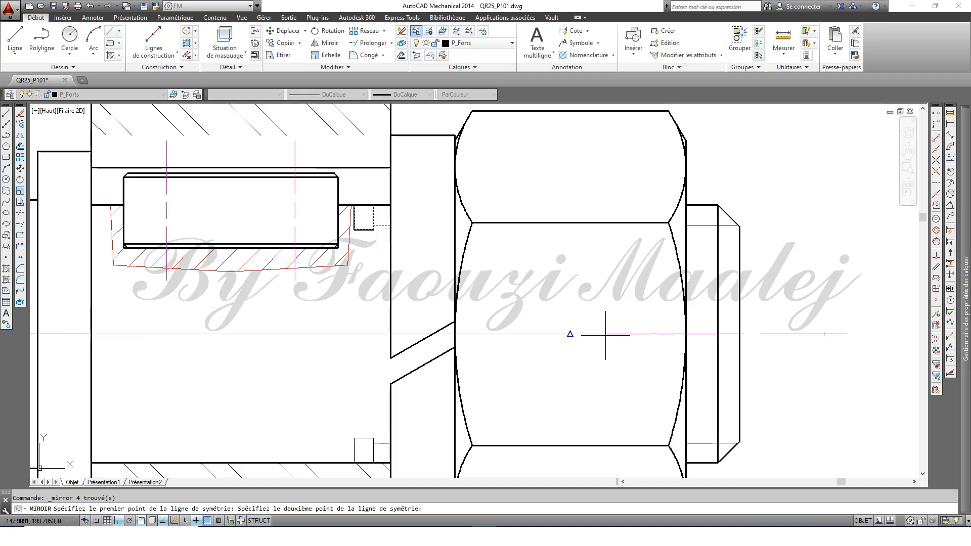
click(846, 333)
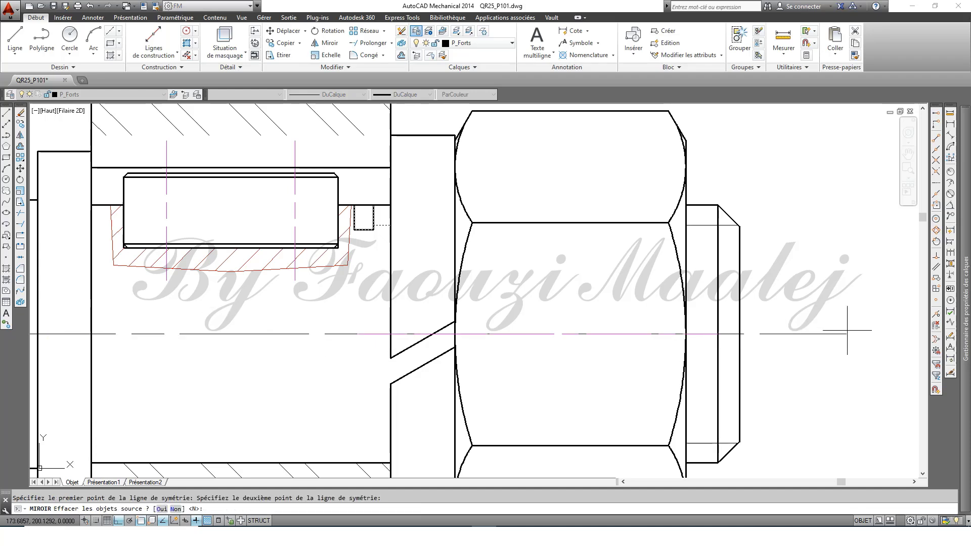
key(Return)
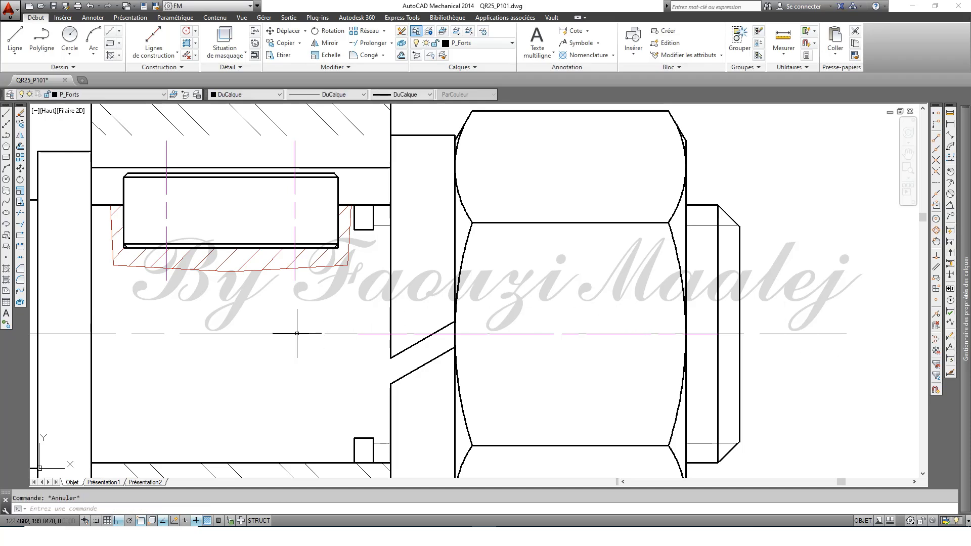
Step: Extend the vertical edges of both the upper and lower relief grooves to the shaft axis
click(296, 333)
click(369, 44)
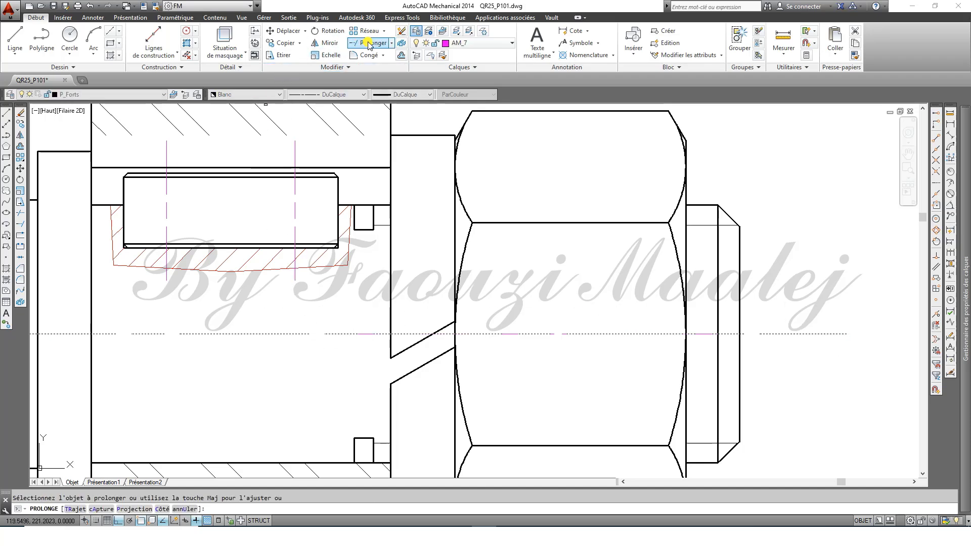
click(355, 224)
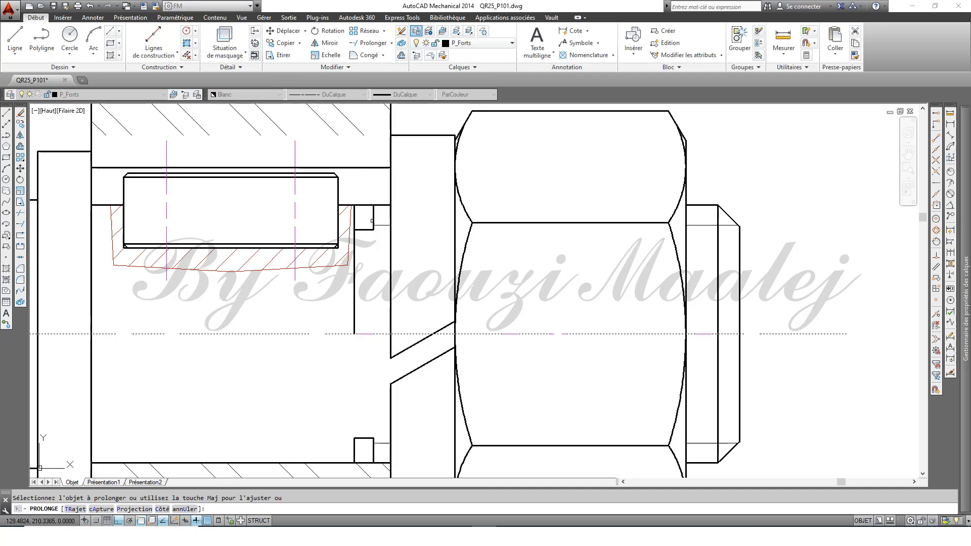
click(371, 221)
click(377, 447)
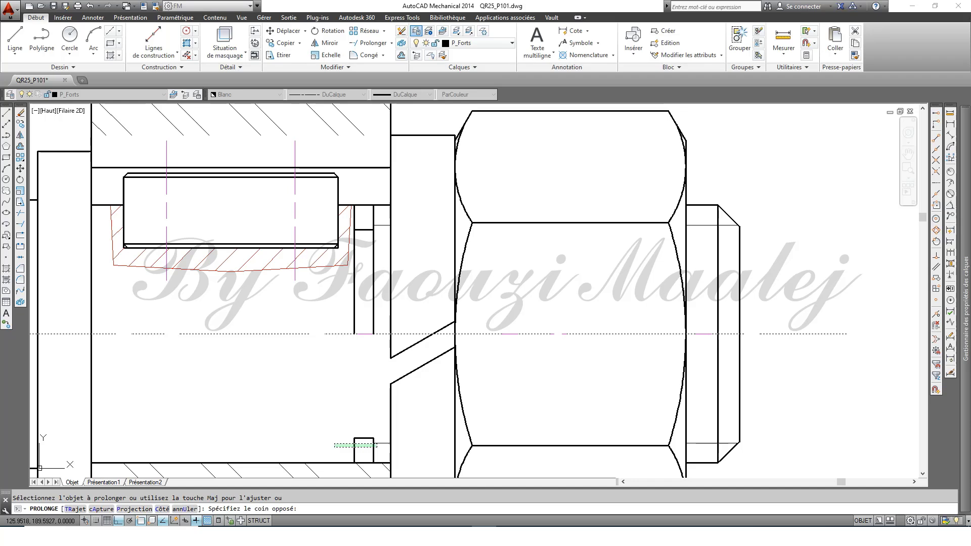
click(334, 444)
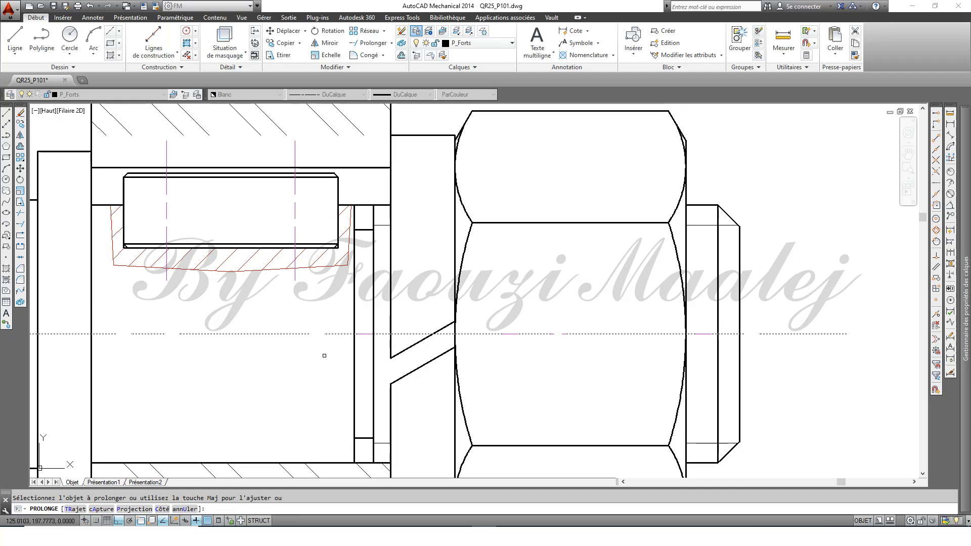
key(Escape)
Step: Stretch the lower boundary of the pulley's upper hatch down to the keyway line above the parallel key
scroll(323, 299, down, 2)
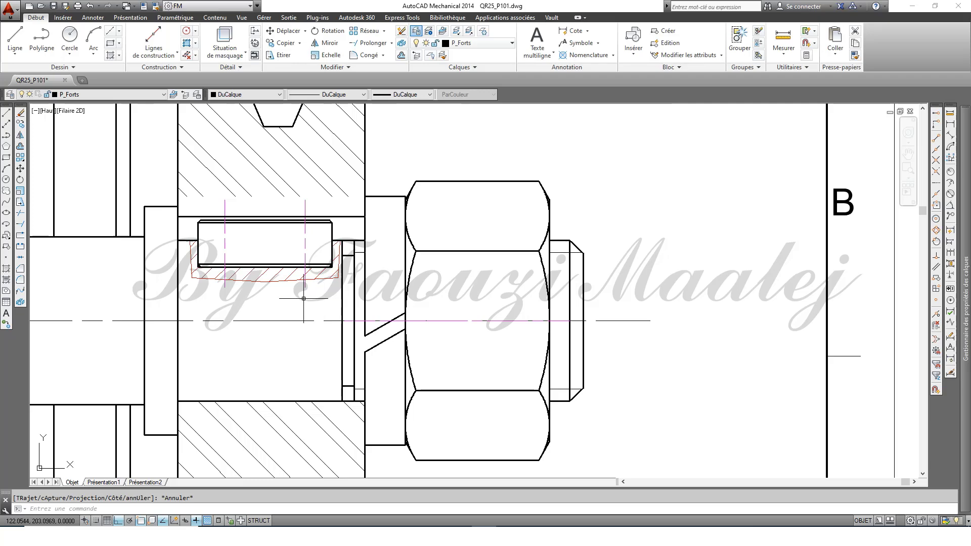
middle_drag(228, 230, 387, 276)
click(400, 237)
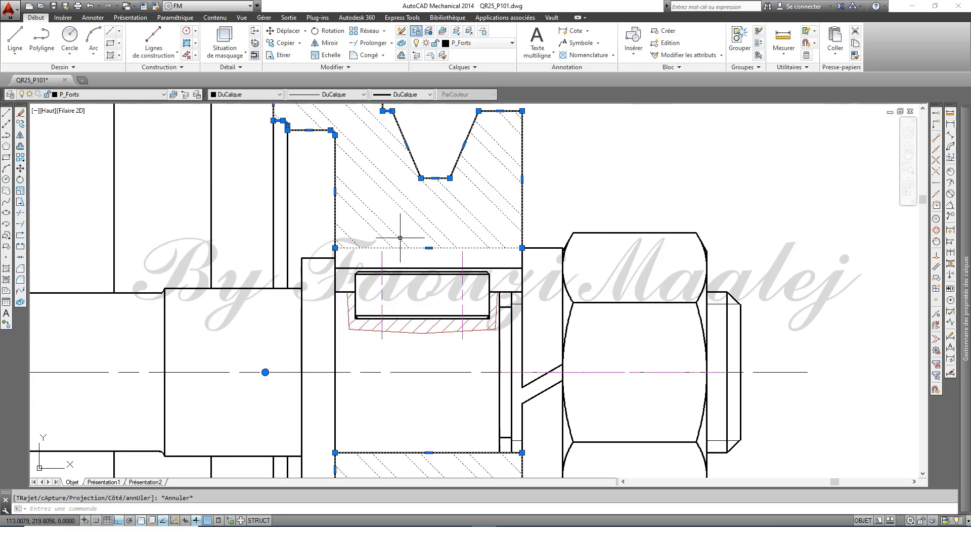
click(429, 248)
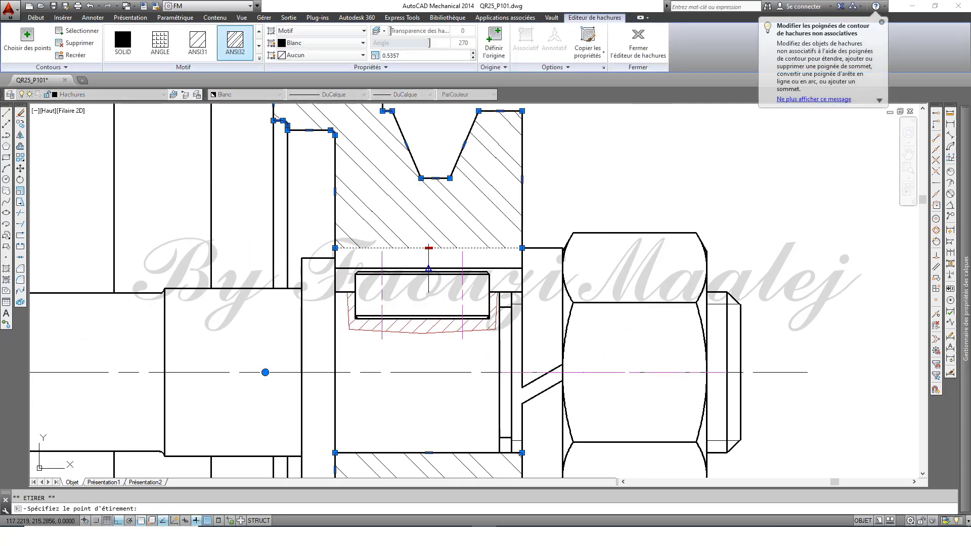
key(Escape)
key(Escape)
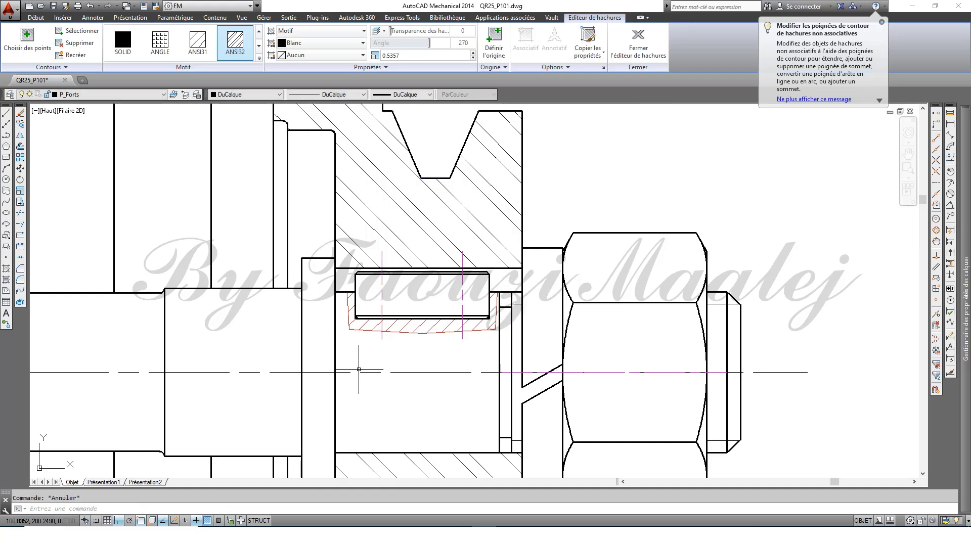
scroll(555, 248, down, 3)
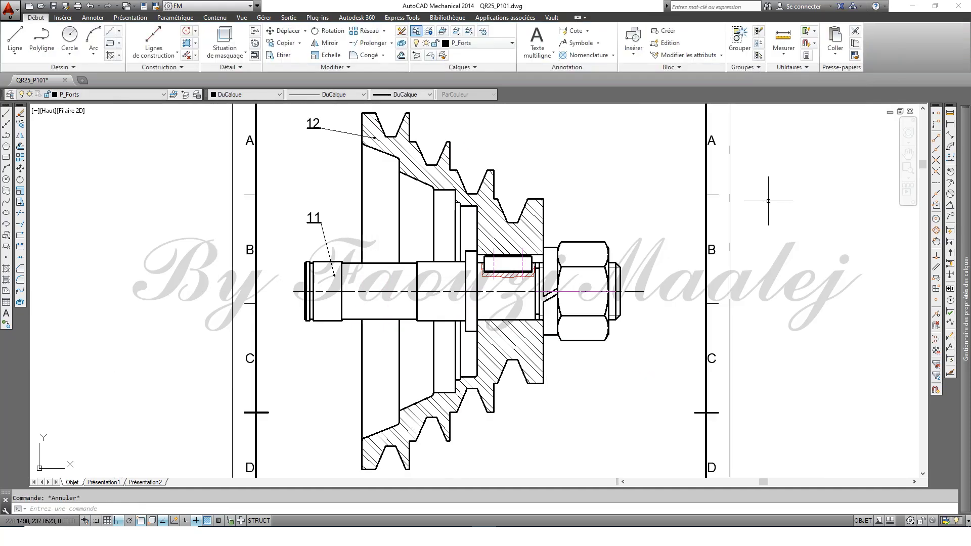